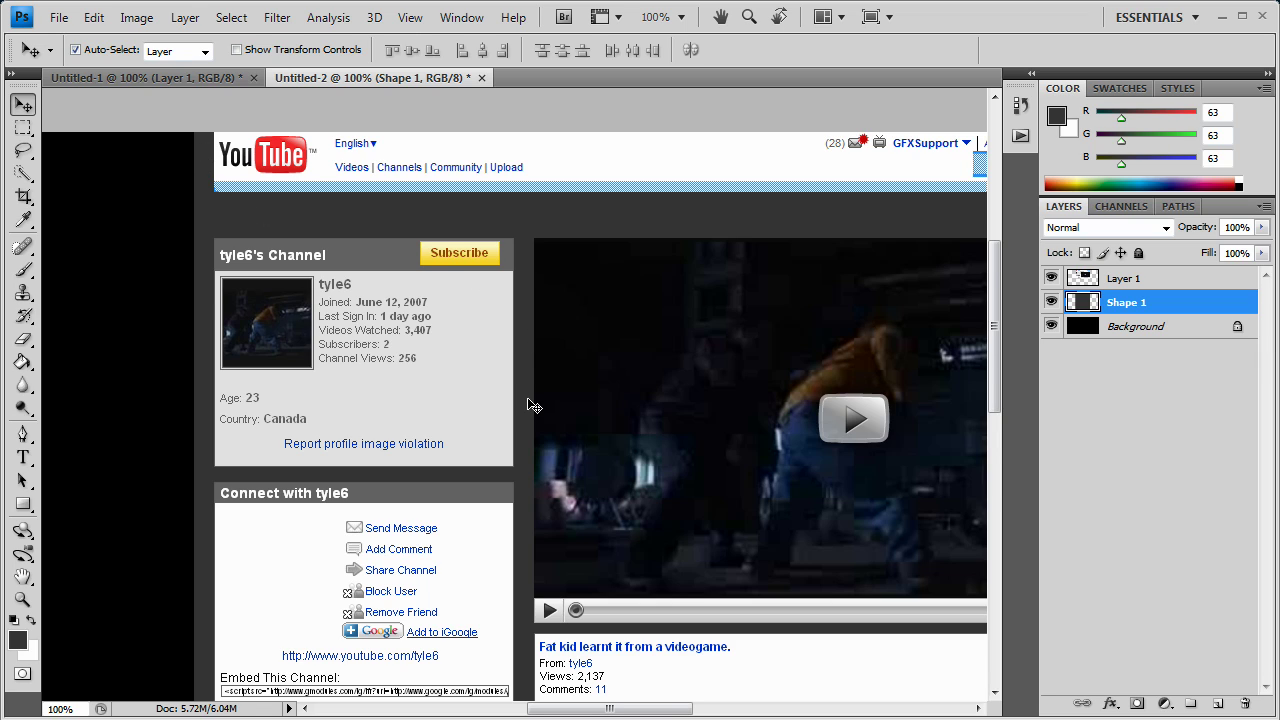
# Select Layer 1, the pasted YouTube channel screenshot, instead of Shape 1
pyautogui.scroll(-3, 528, 403)
pyautogui.scroll(2, 538, 411)
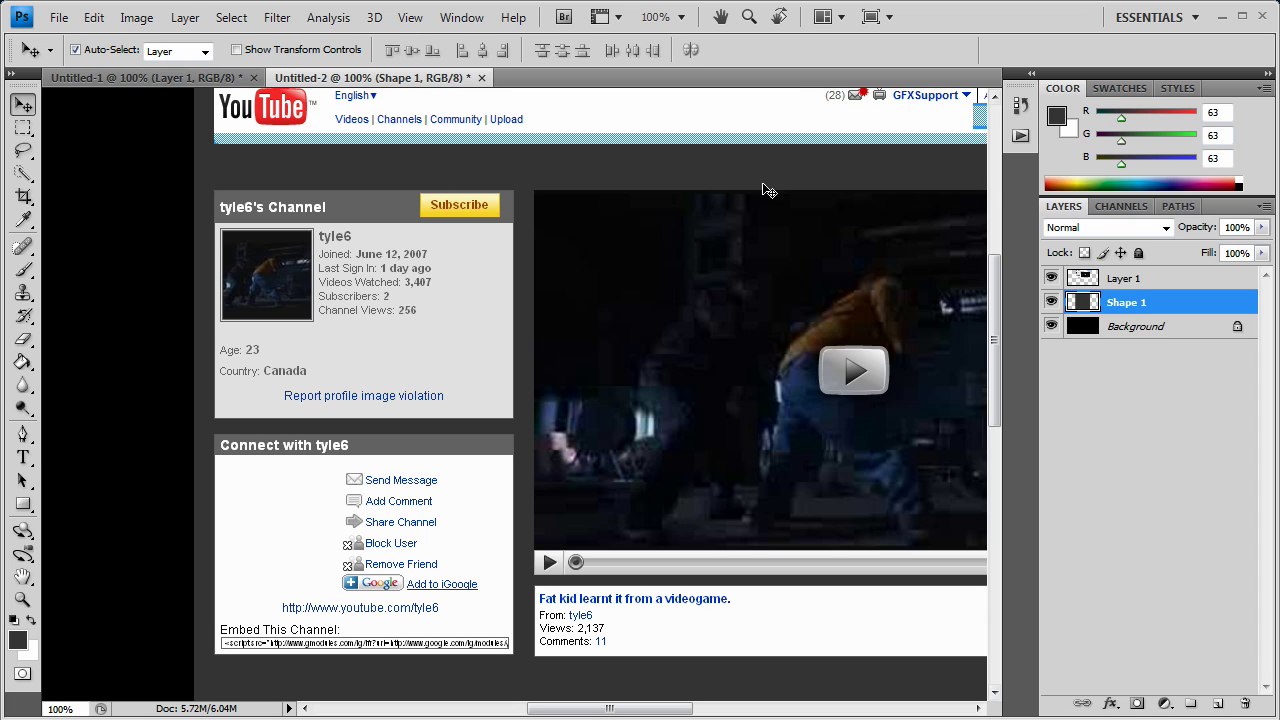
pyautogui.click(1124, 280)
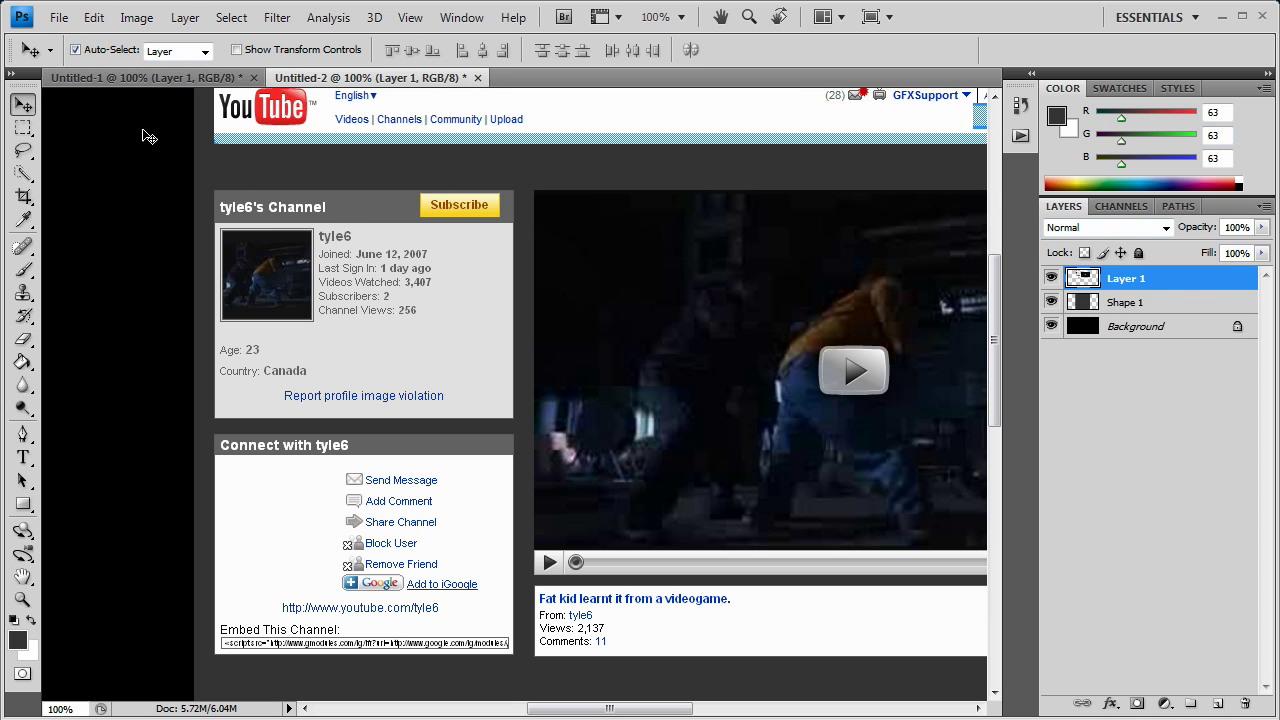
pyautogui.scroll(3, 515, 300)
pyautogui.scroll(-4, 380, 243)
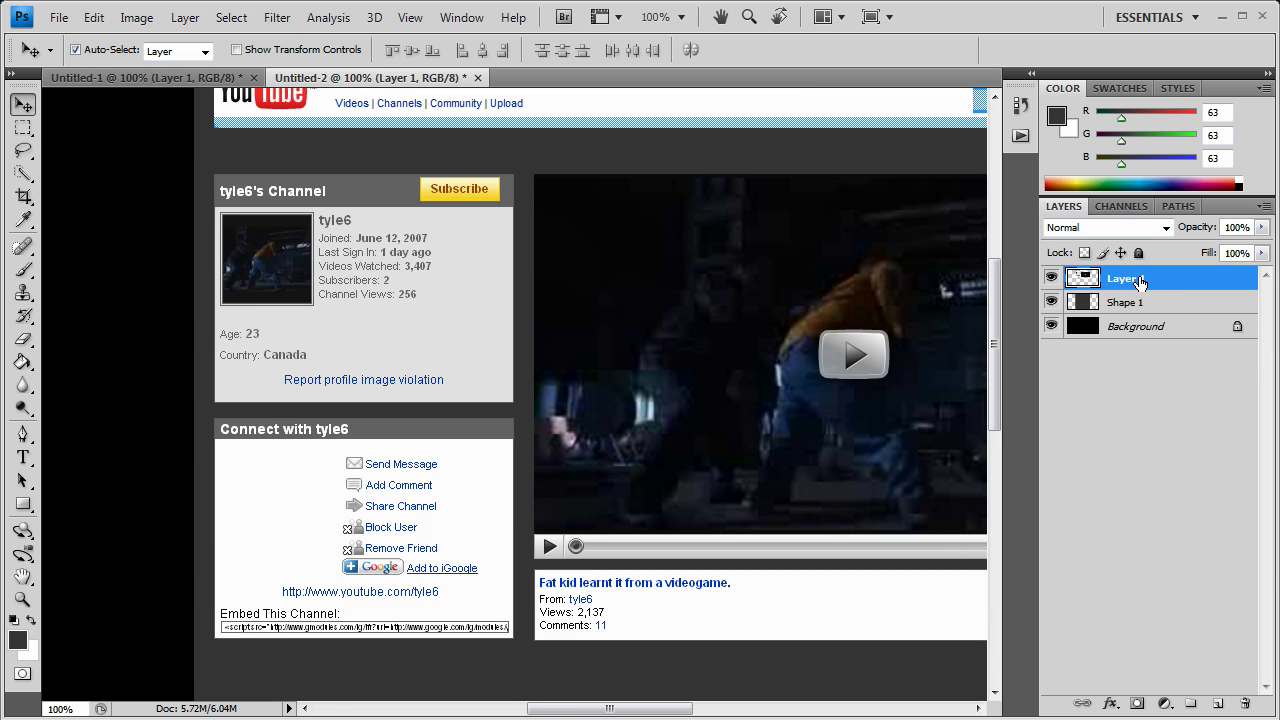
# Add a #000000 Color Overlay style to Layer 1, turning the screenshot into solid black boxes
pyautogui.rightClick(1140, 284)
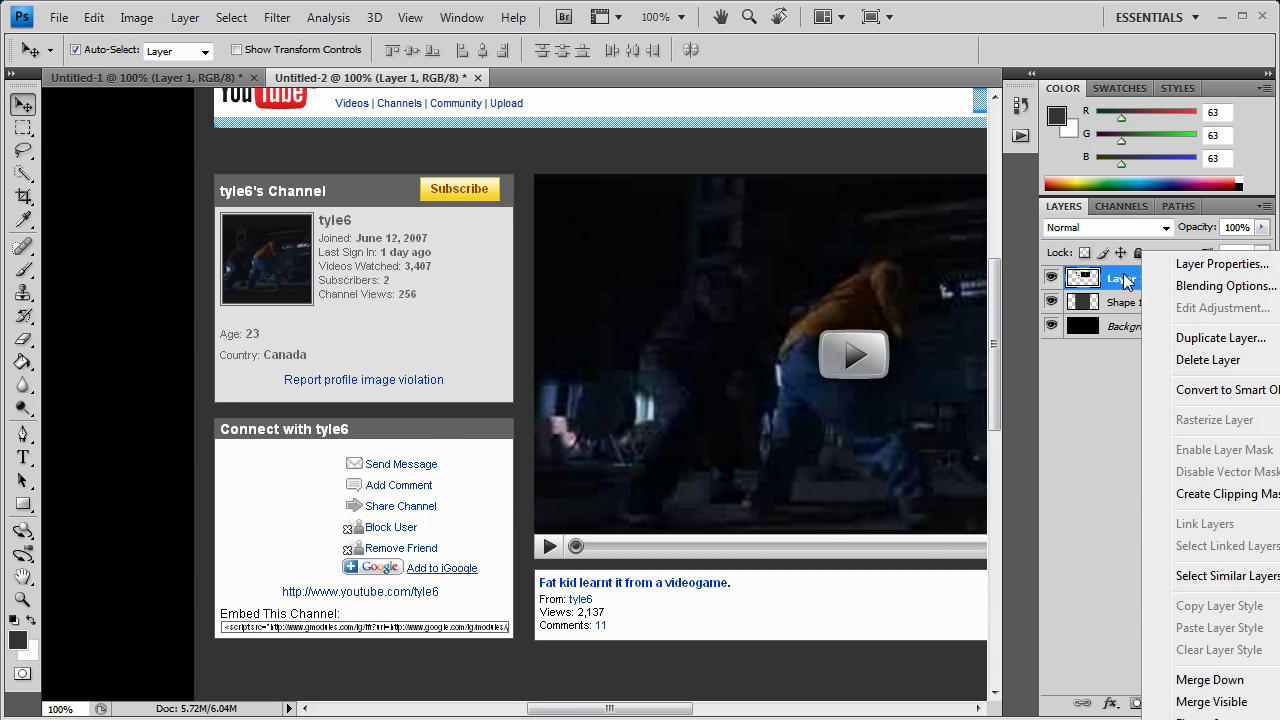
pyautogui.click(1218, 288)
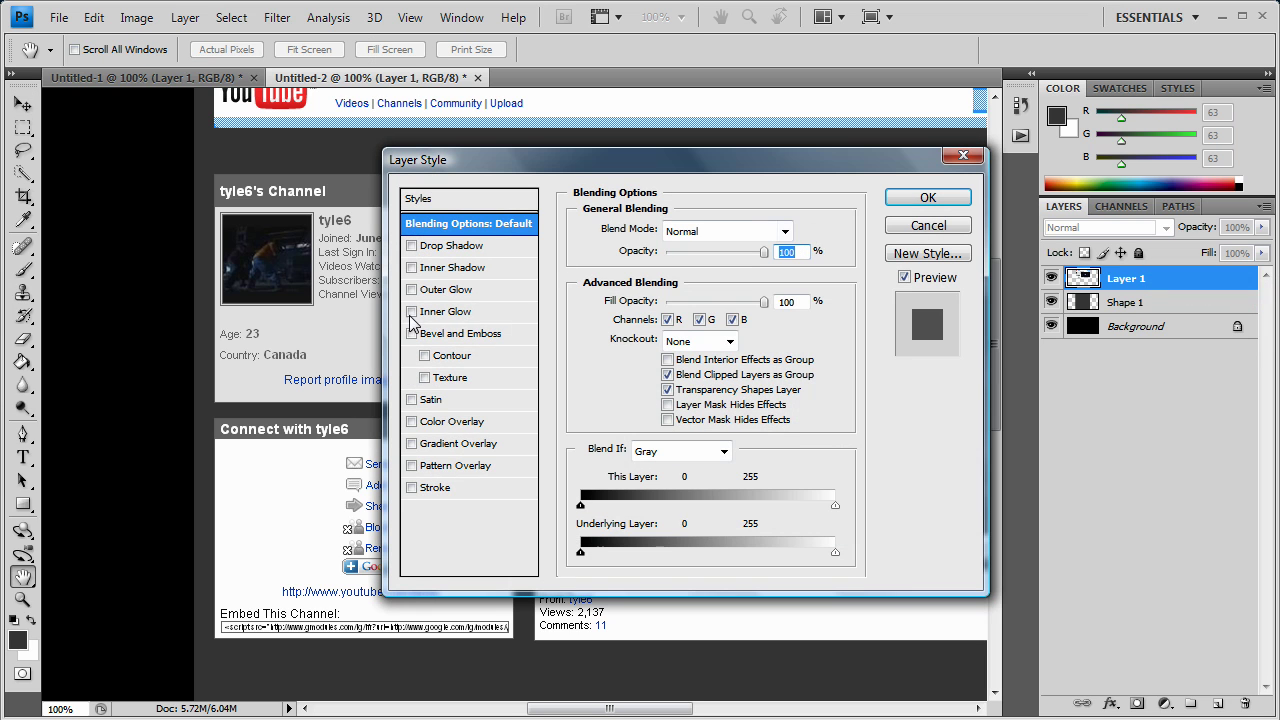
pyautogui.click(452, 421)
pyautogui.click(795, 231)
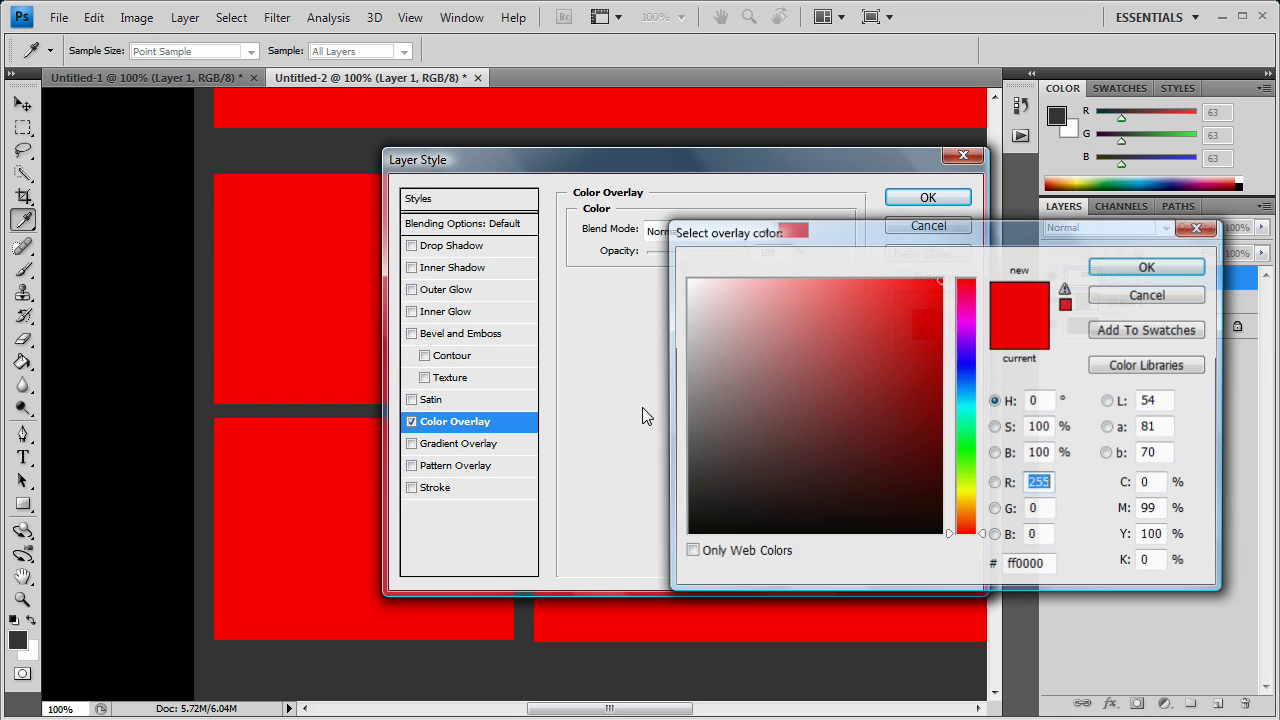
pyautogui.click(516, 607)
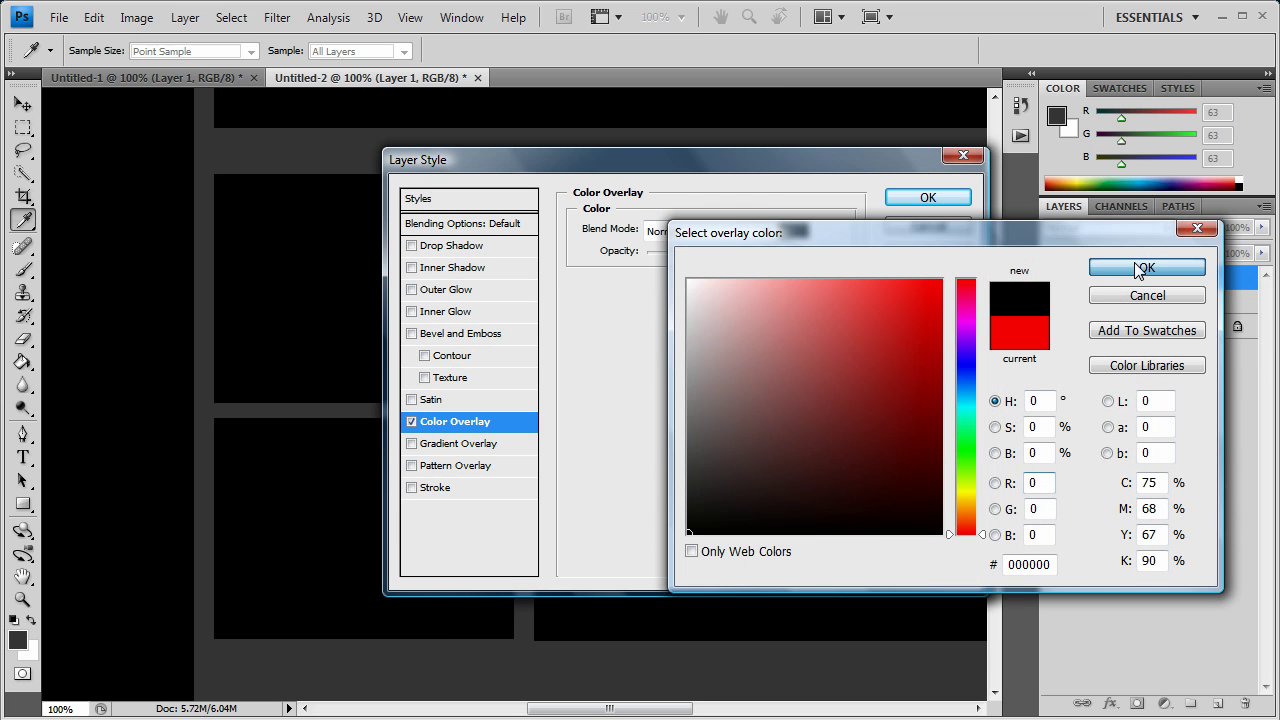
pyautogui.click(1146, 268)
pyautogui.click(927, 197)
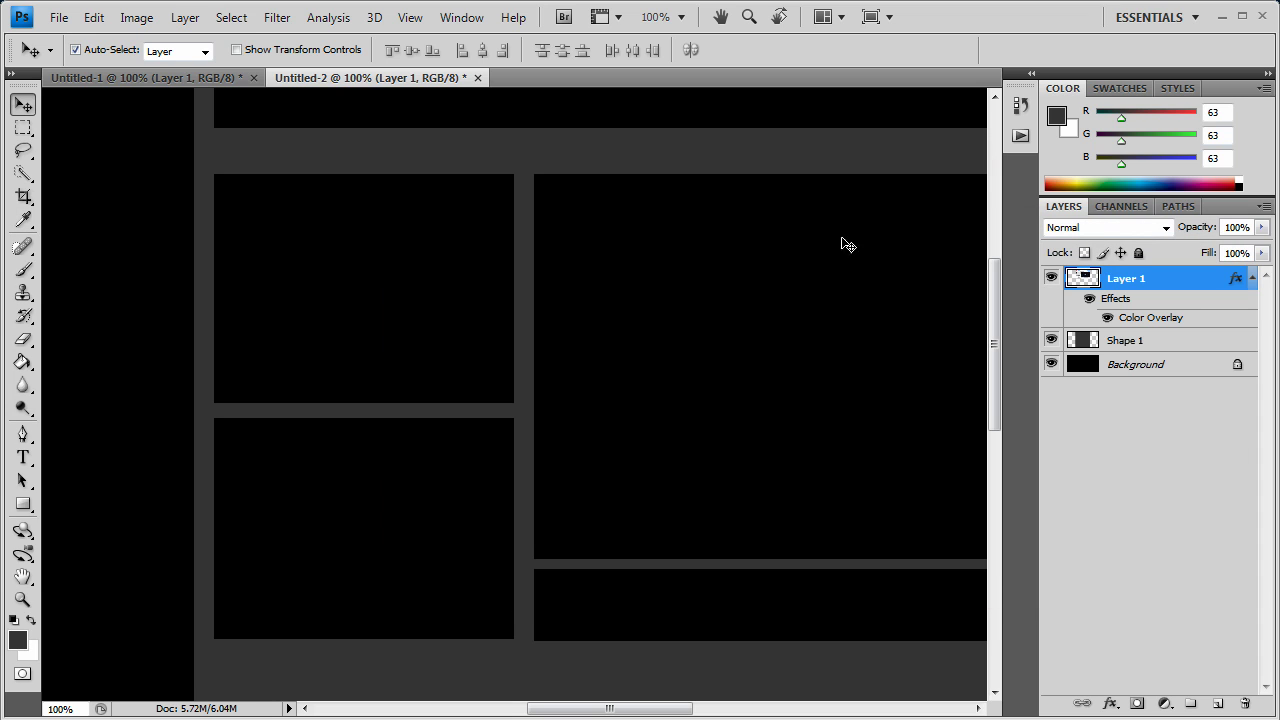
pyautogui.scroll(2, 709, 360)
pyautogui.scroll(-9, 712, 350)
pyautogui.scroll(10, 563, 425)
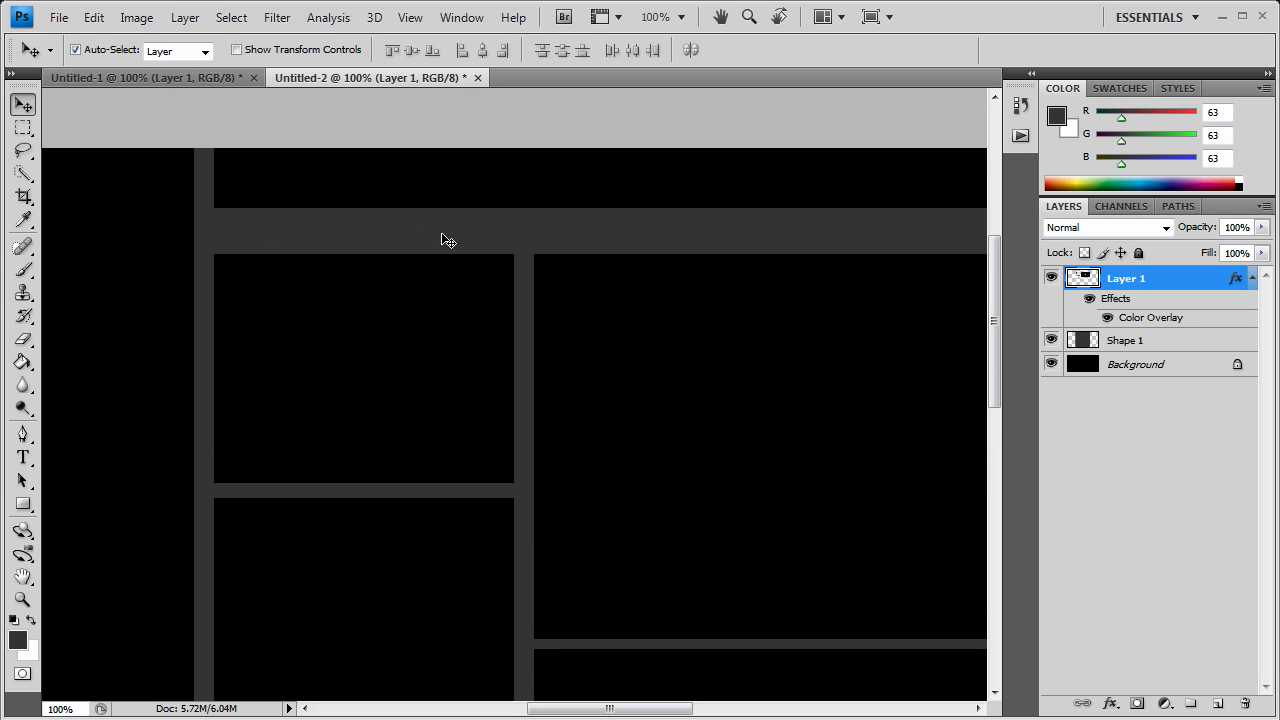
pyautogui.scroll(-4, 300, 246)
pyautogui.scroll(3, 421, 259)
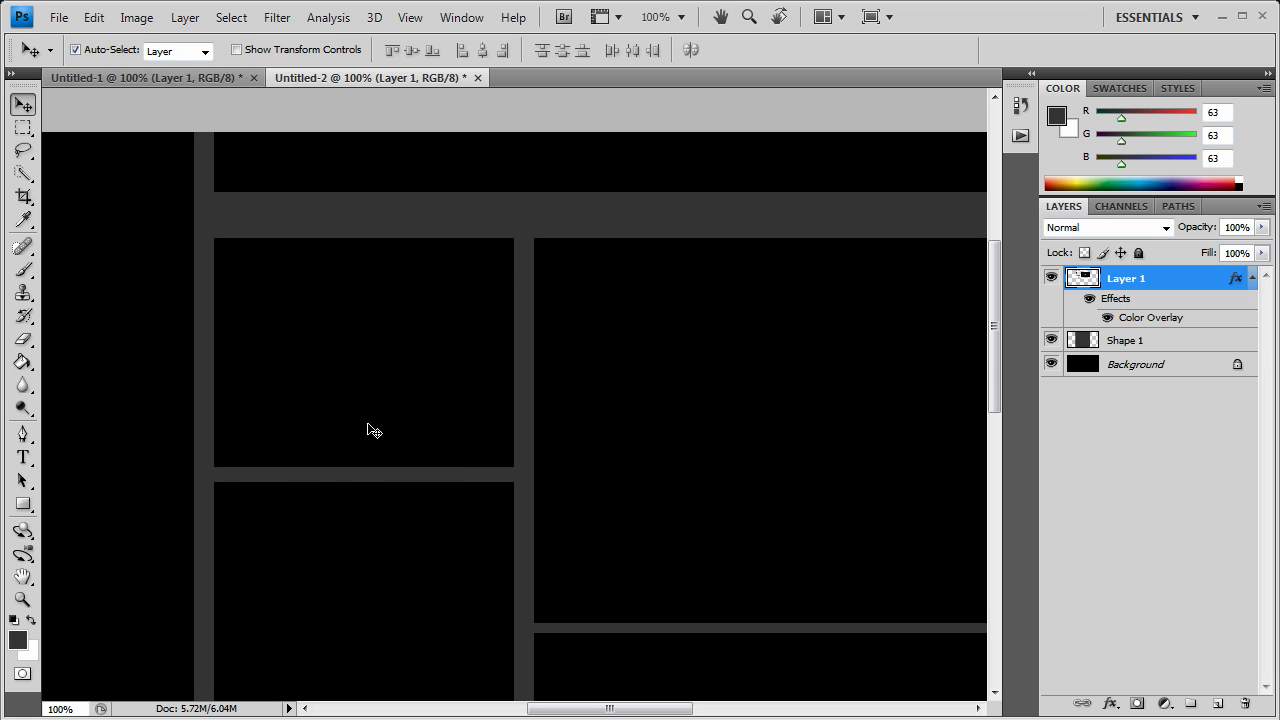
# Stretch a thin strip of the left column vertically to cover its grey gap
pyautogui.click(23, 127)
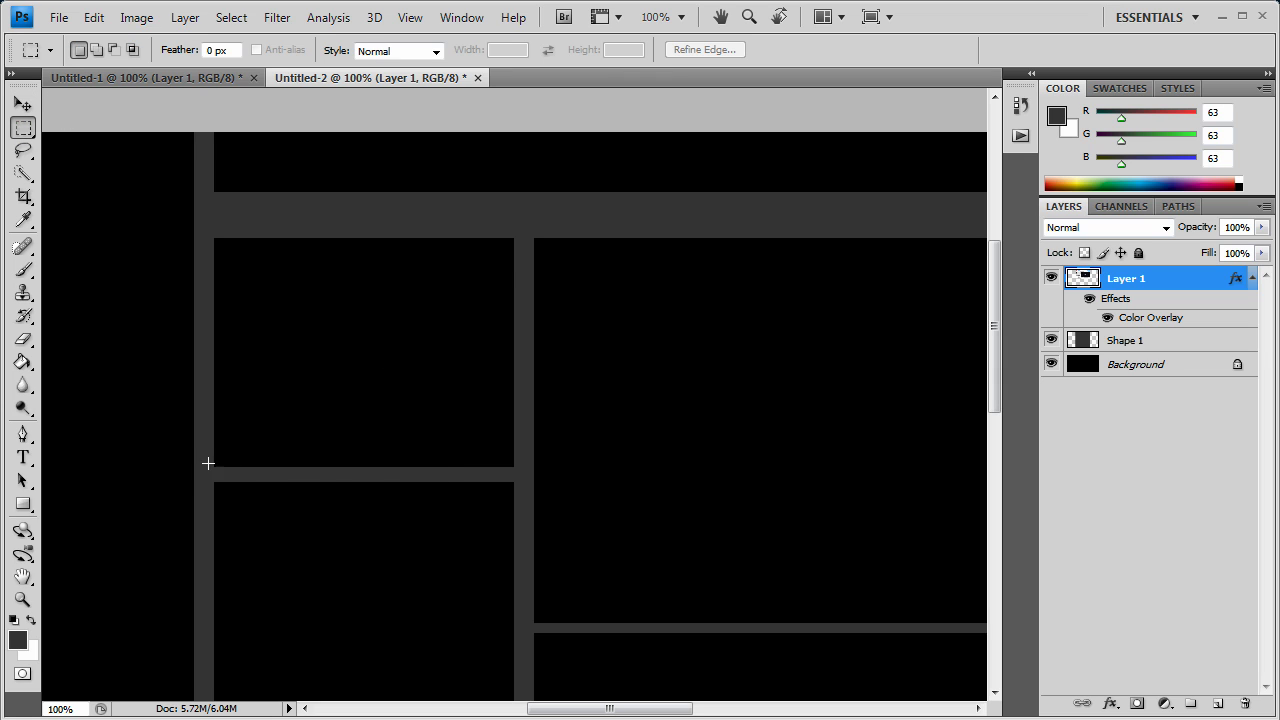
pyautogui.moveTo(200, 454); pyautogui.dragTo(524, 461)
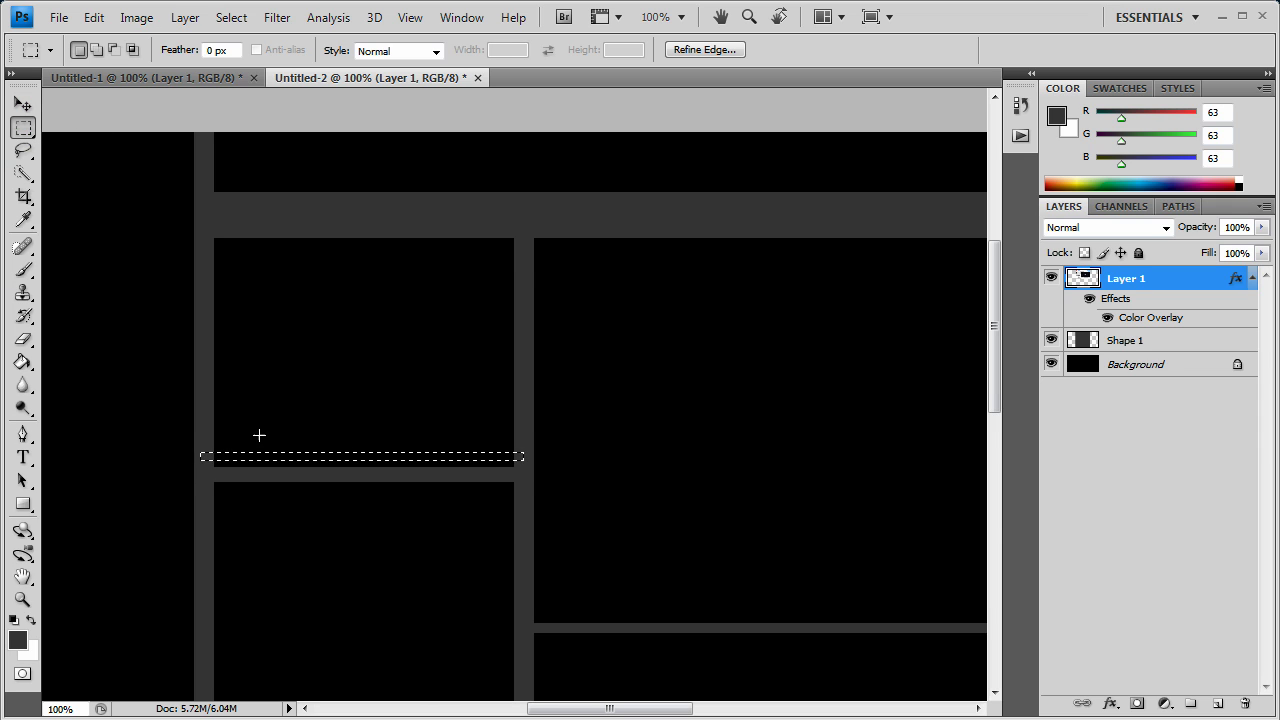
pyautogui.rightClick(398, 459)
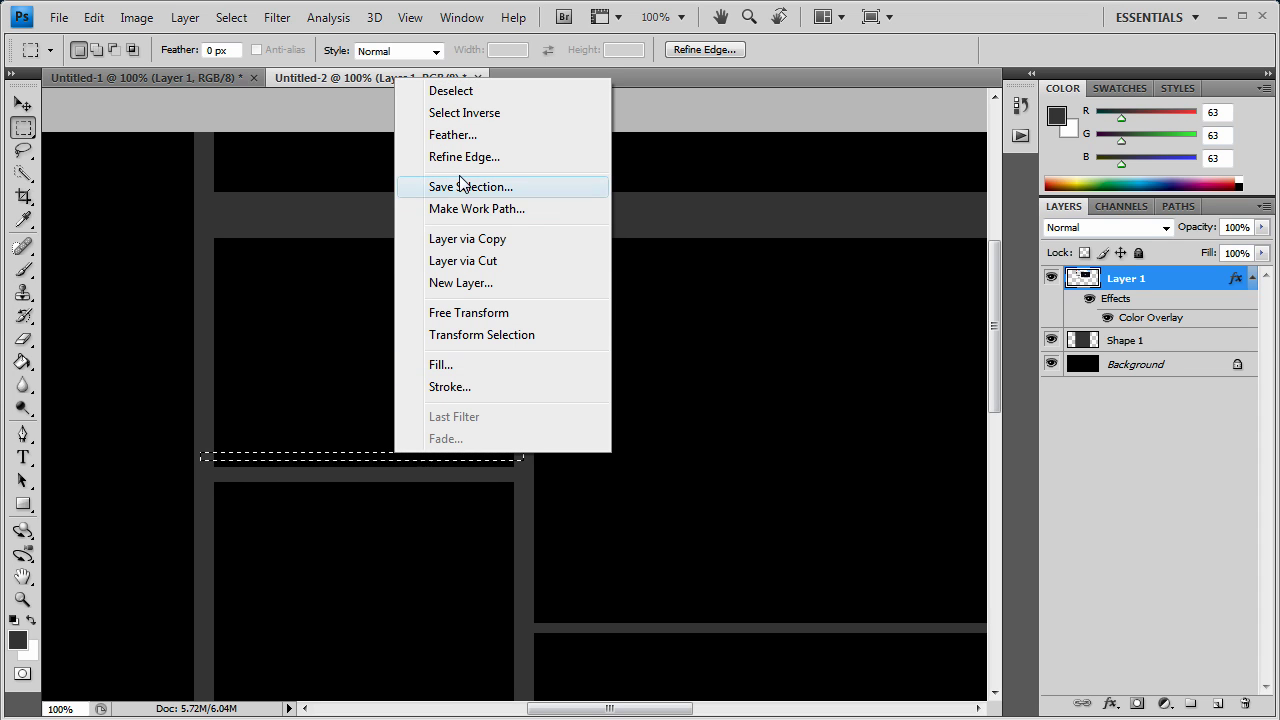
pyautogui.click(440, 312)
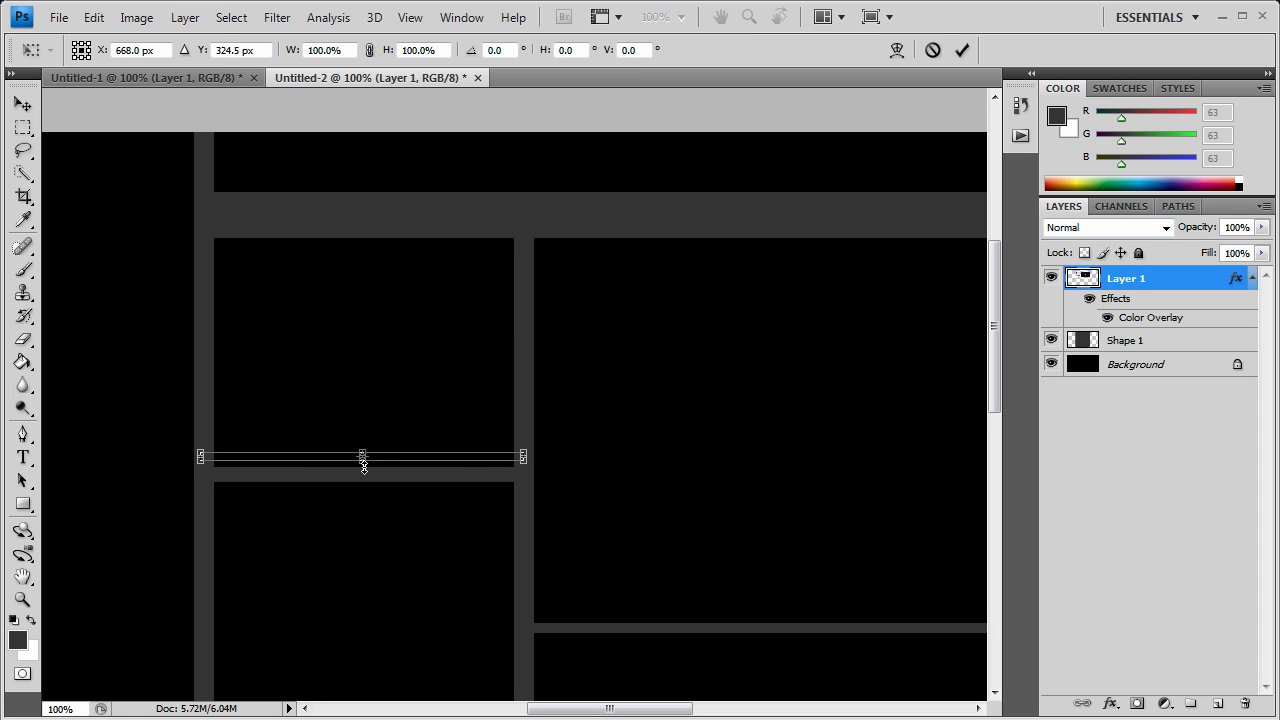
pyautogui.moveTo(363, 462); pyautogui.dragTo(363, 505)
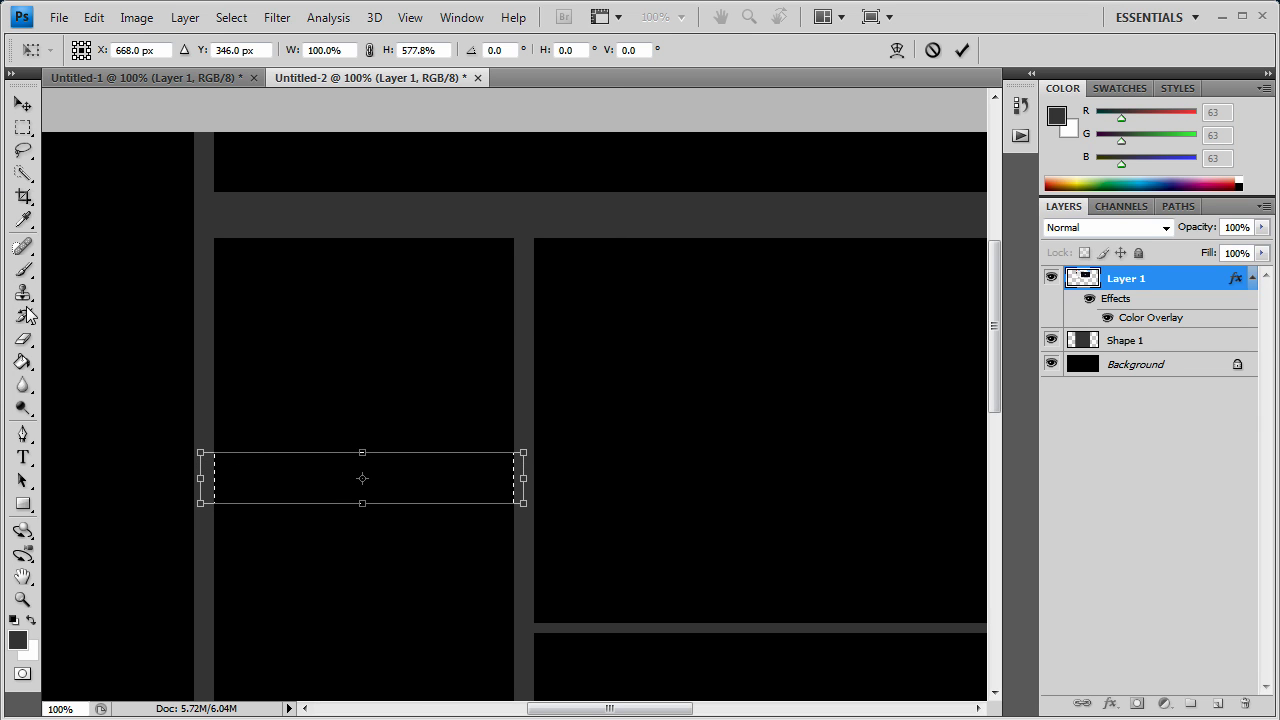
pyautogui.click(23, 127)
pyautogui.click(560, 293)
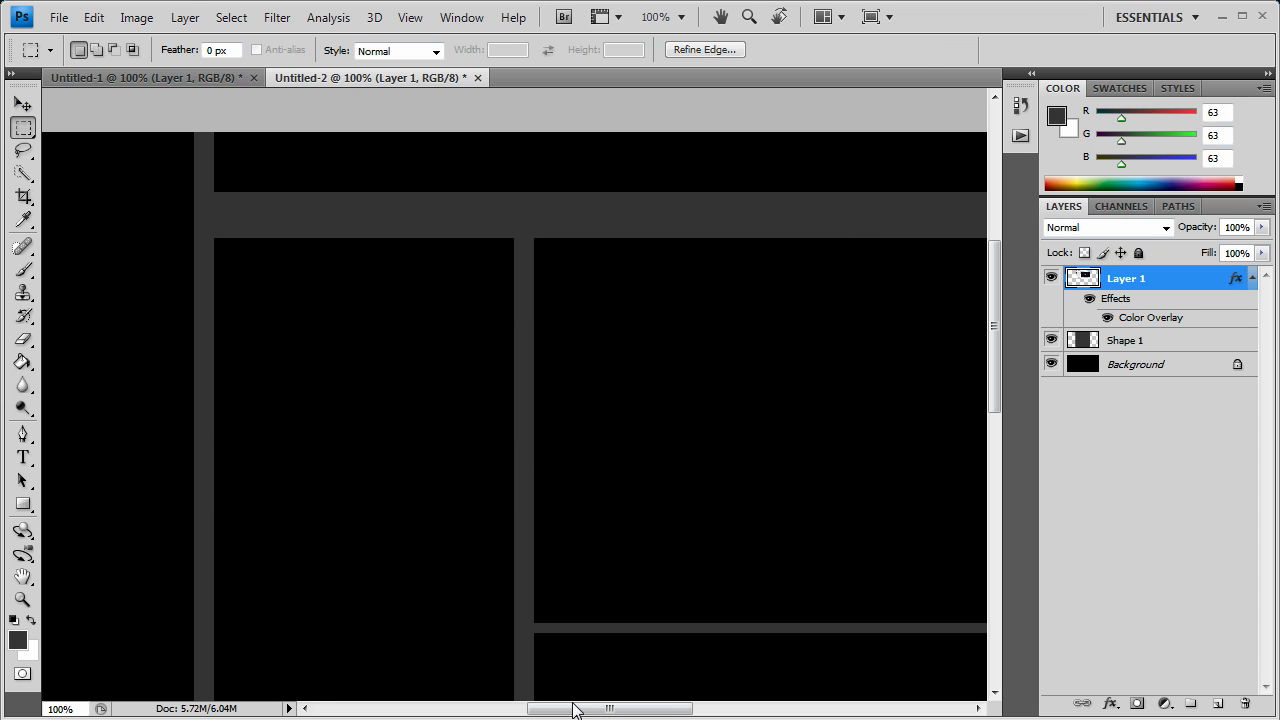
pyautogui.moveTo(600, 710); pyautogui.dragTo(654, 710)
# Stretch a strip under the large right box to 275% height to close that gap
pyautogui.scroll(-2, 594, 542)
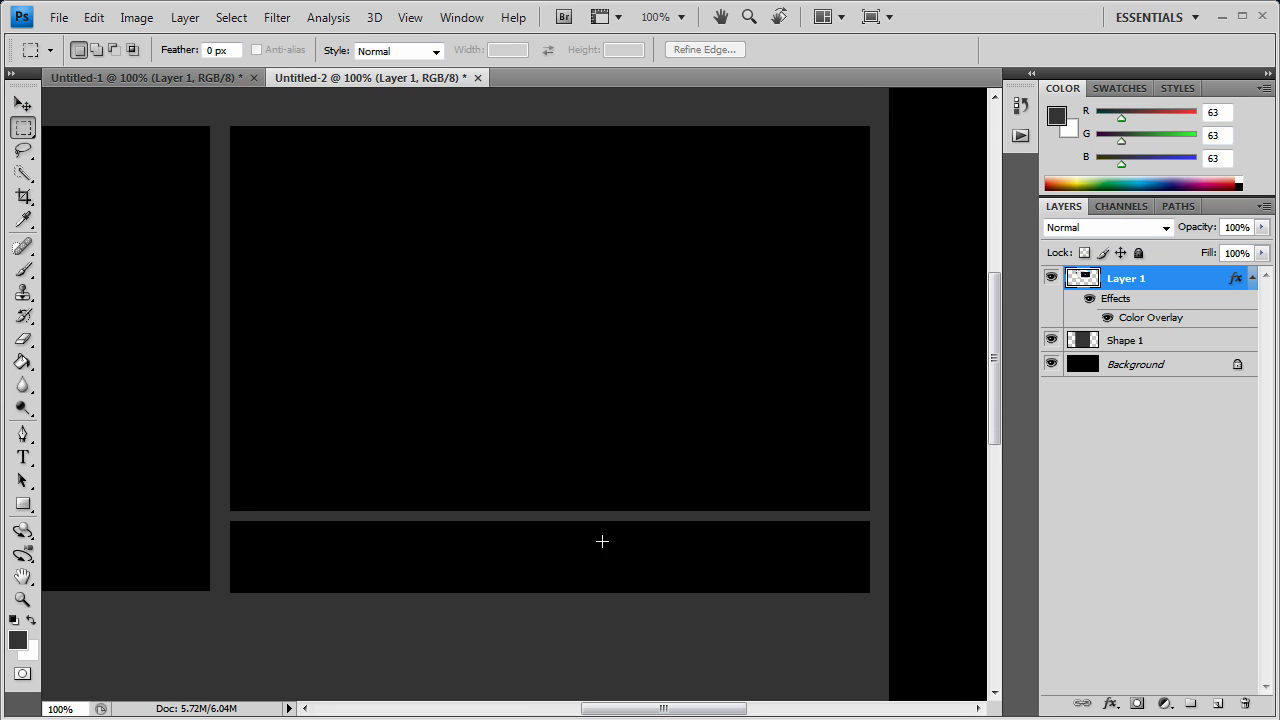
pyautogui.moveTo(222, 491); pyautogui.dragTo(797, 508)
pyautogui.rightClick(798, 508)
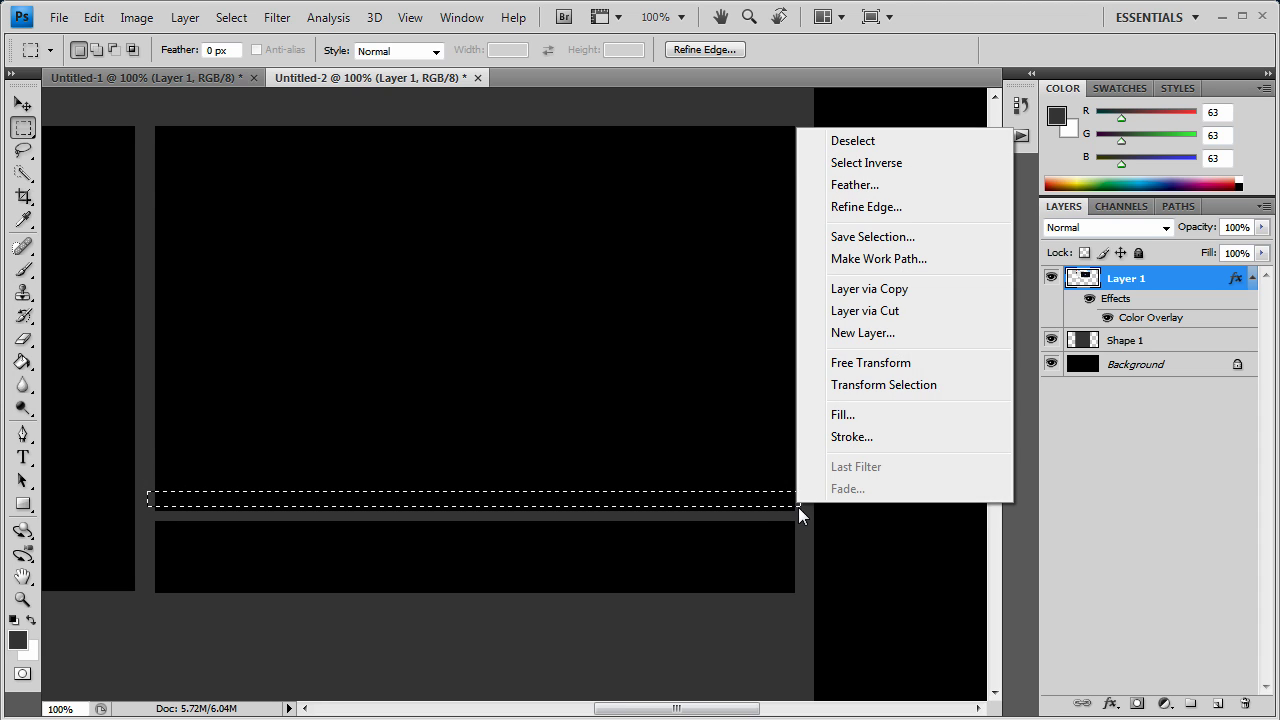
pyautogui.click(895, 363)
pyautogui.moveTo(471, 519); pyautogui.dragTo(471, 534)
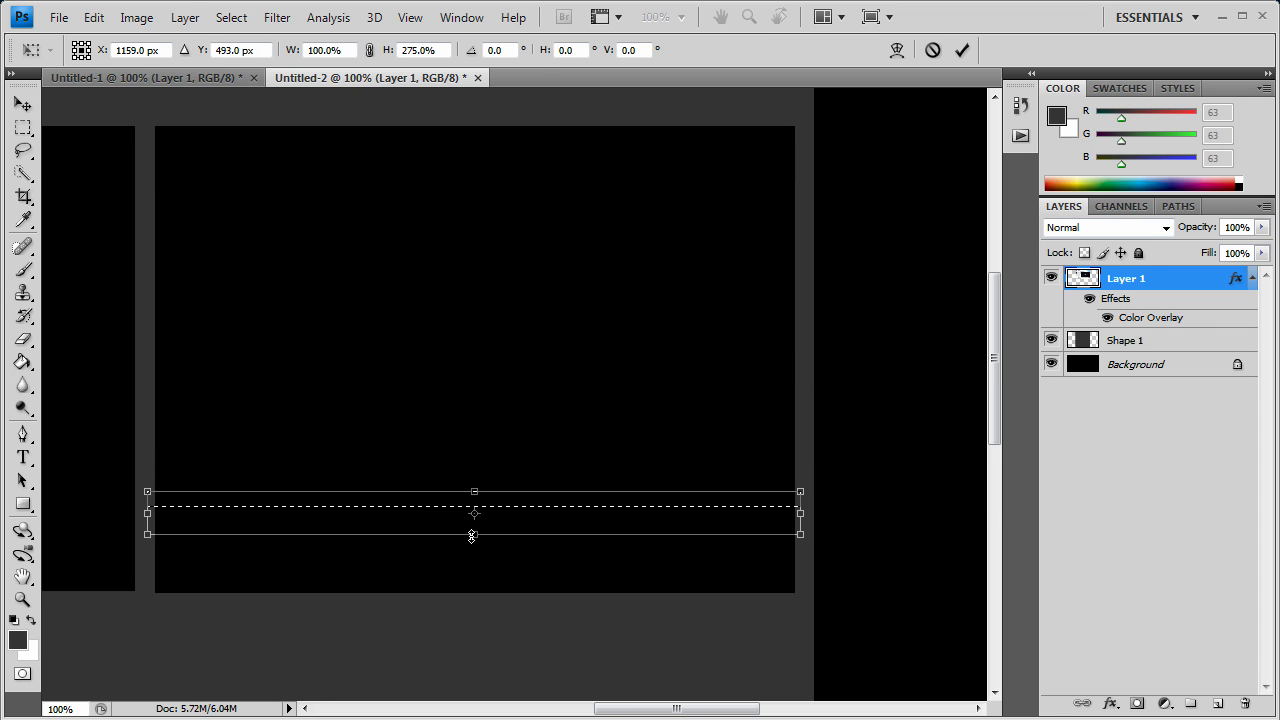
pyautogui.click(22, 127)
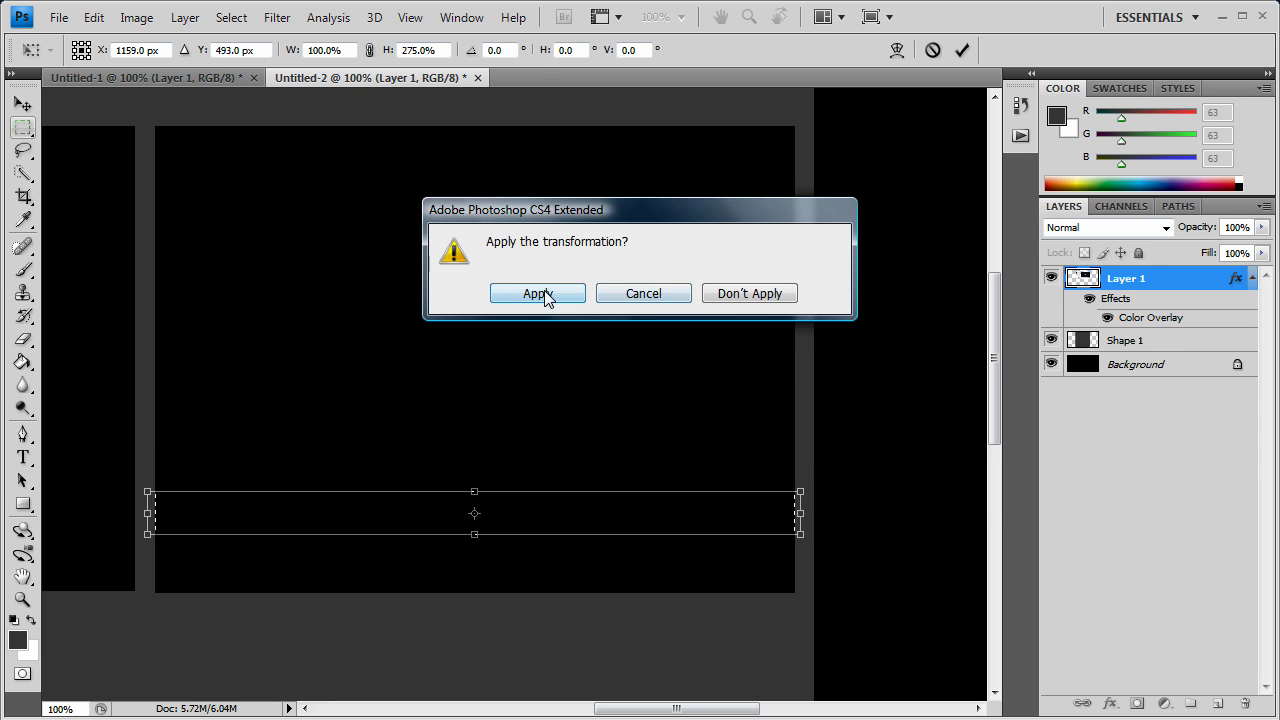
pyautogui.click(540, 294)
pyautogui.scroll(3, 560, 370)
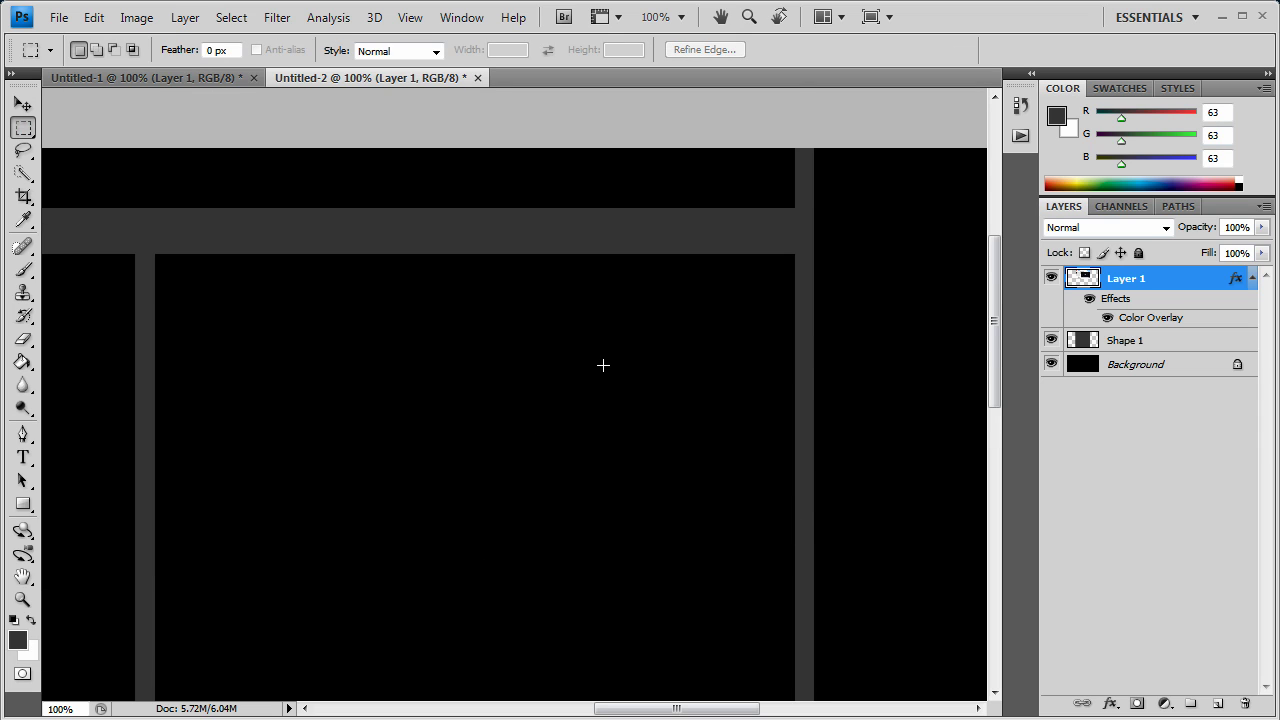
# Give Layer 1 a black Outer Glow in Normal blend mode, then inspect the glowing boxes
pyautogui.click(22, 104)
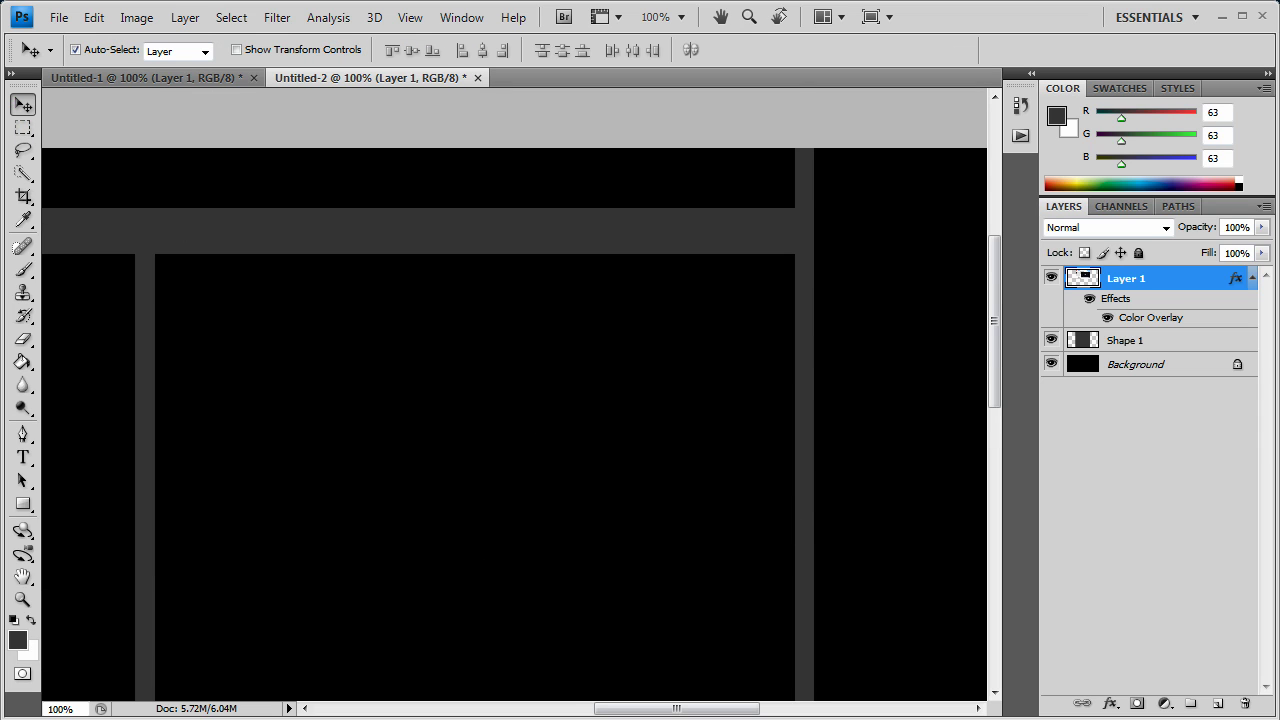
pyautogui.moveTo(667, 708); pyautogui.dragTo(610, 714)
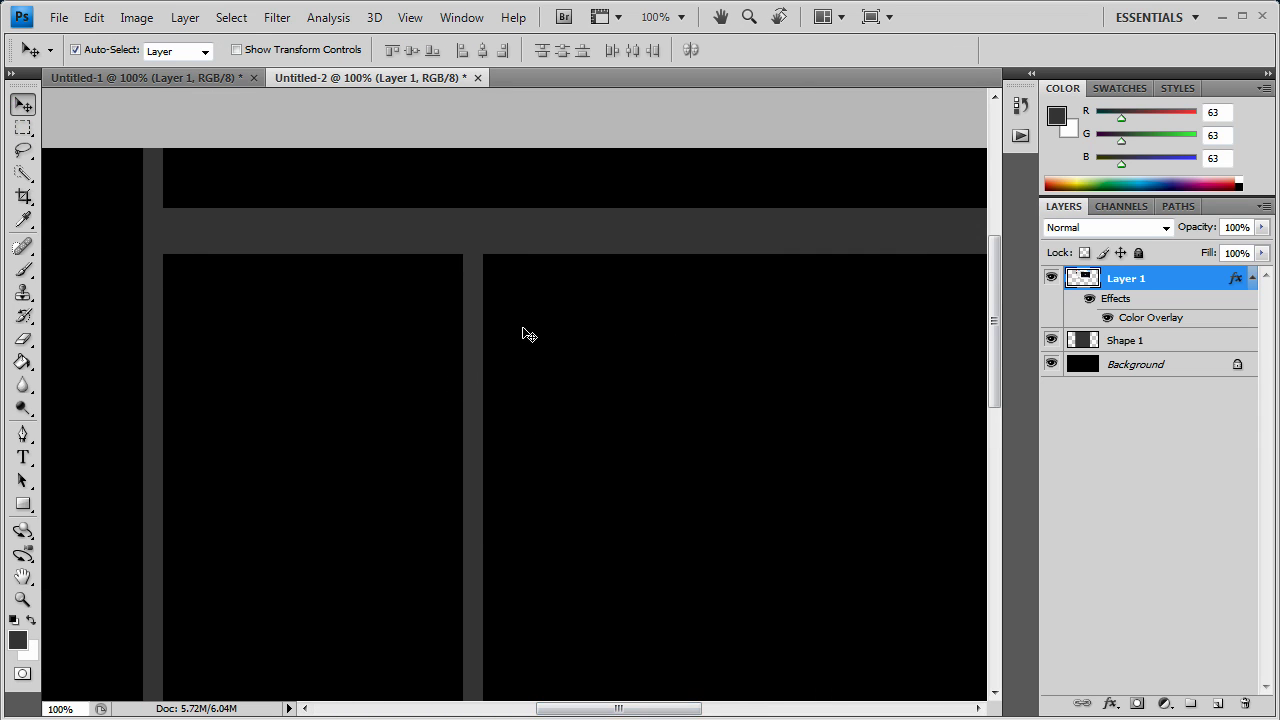
pyautogui.rightClick(1150, 286)
pyautogui.click(1082, 281)
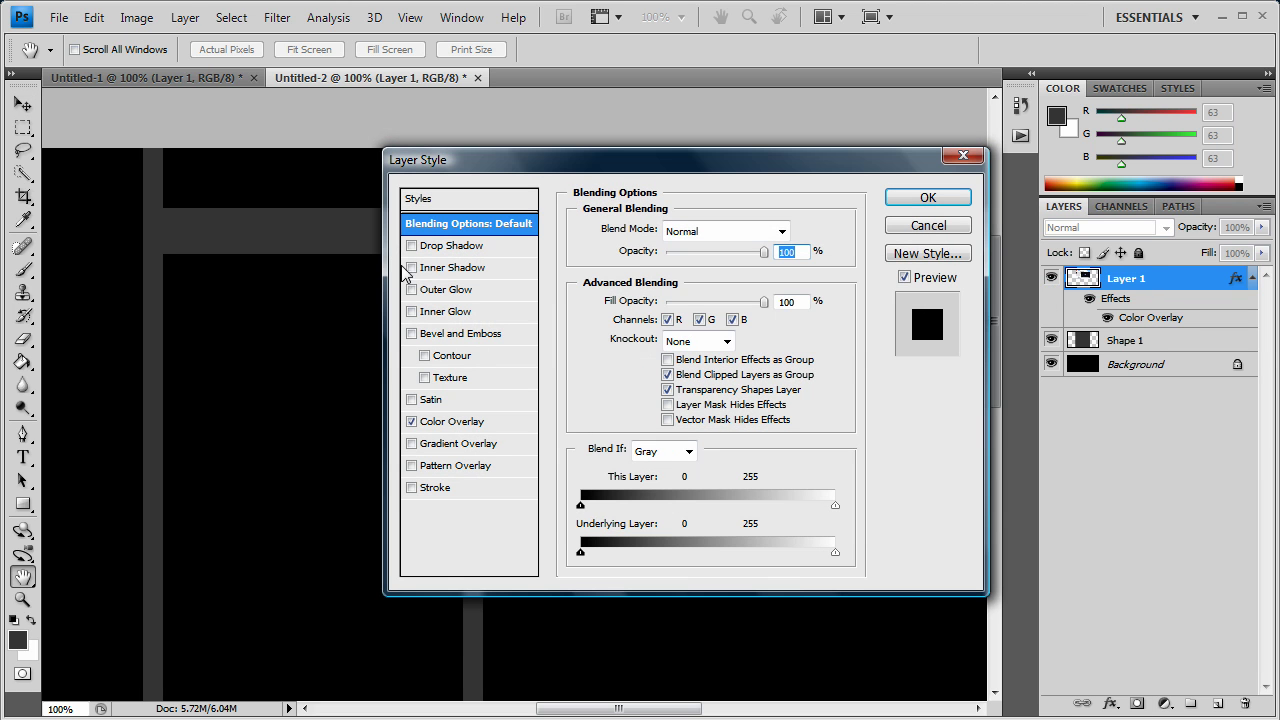
pyautogui.click(446, 290)
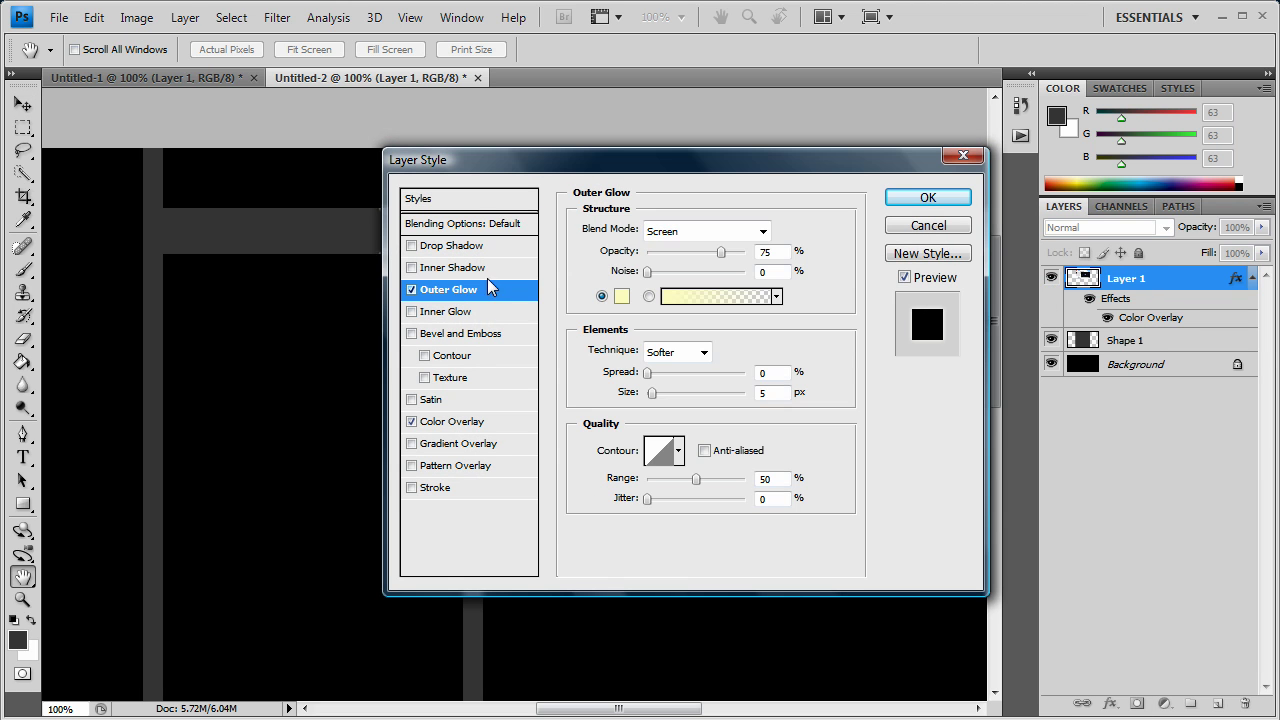
pyautogui.click(621, 296)
pyautogui.click(591, 660)
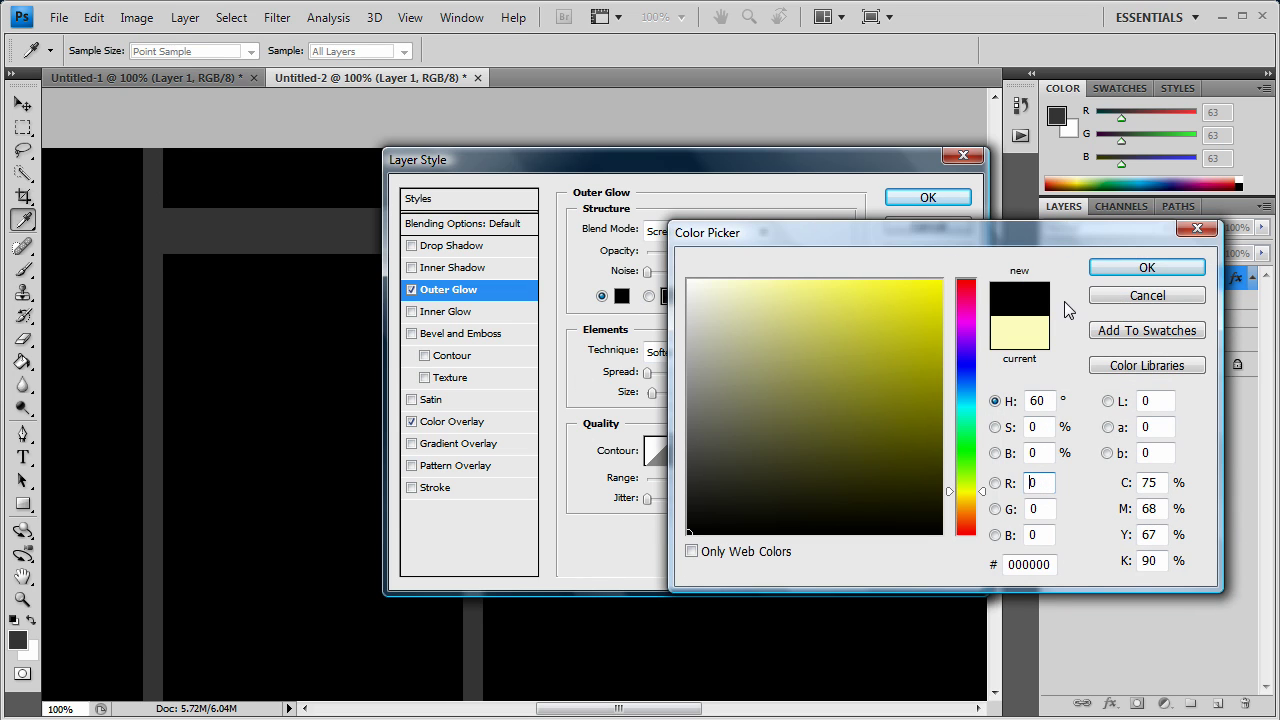
pyautogui.click(1147, 268)
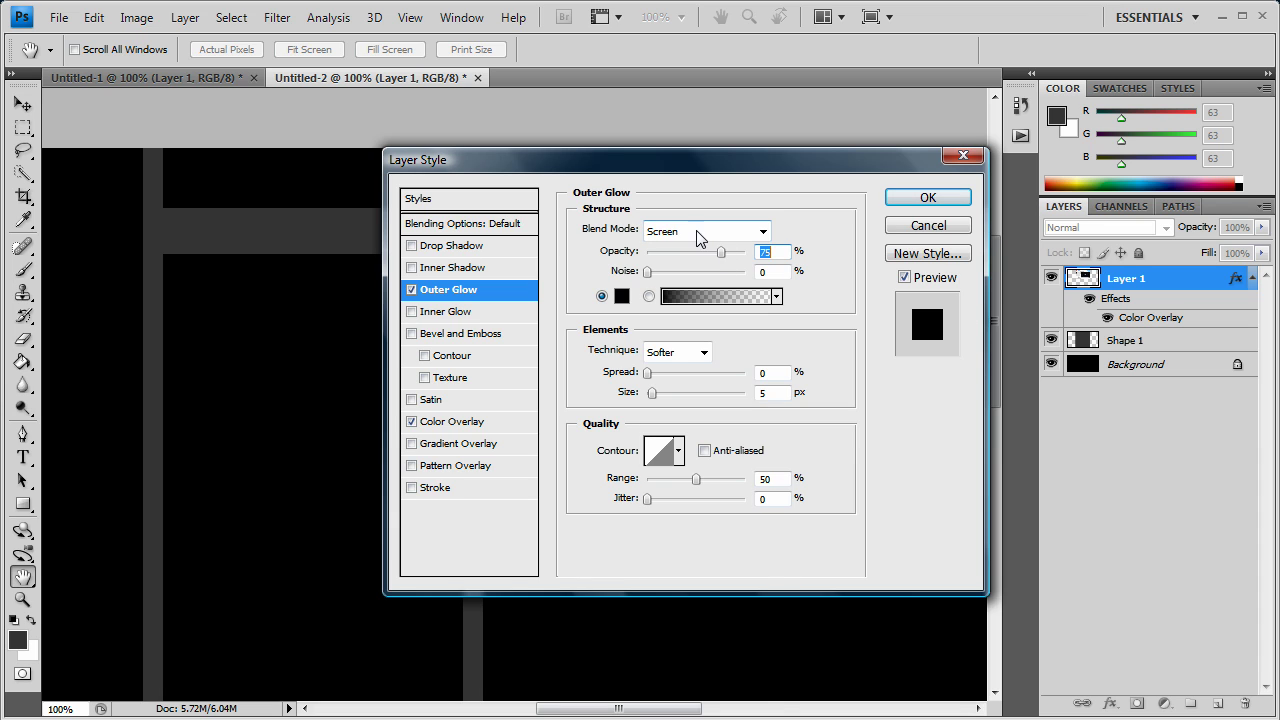
pyautogui.click(762, 231)
pyautogui.click(687, 258)
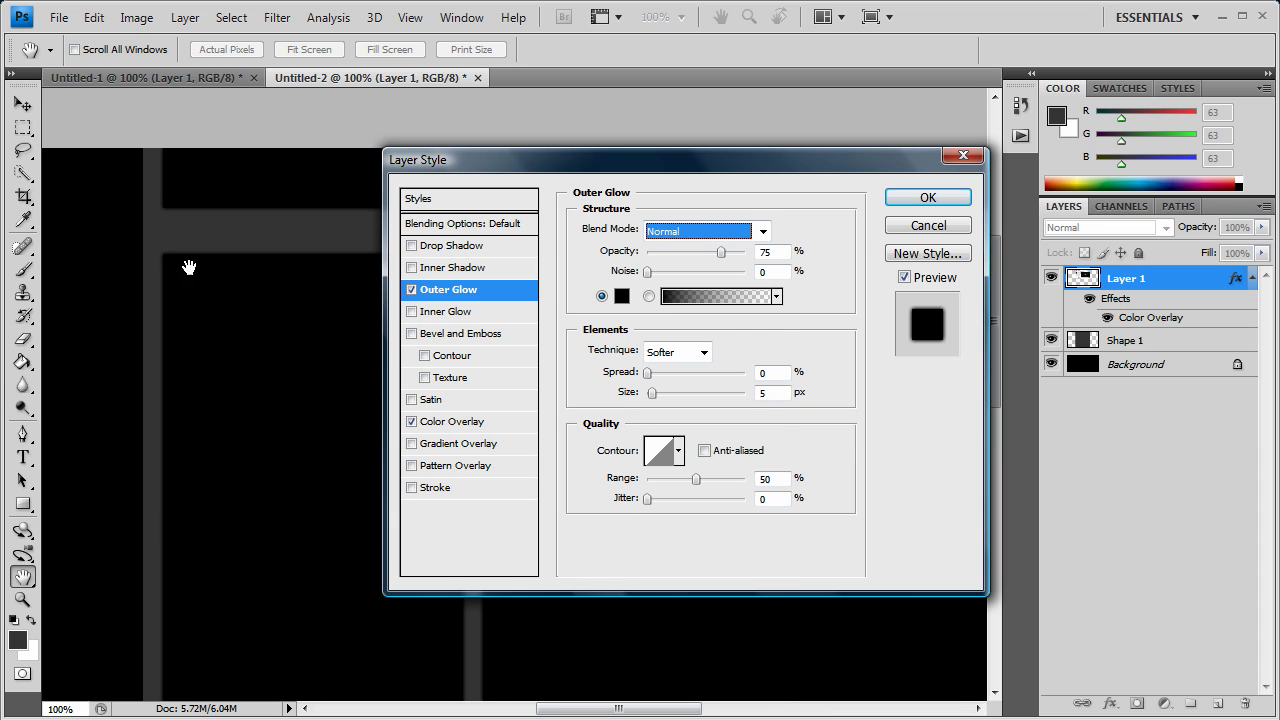
pyautogui.click(960, 200)
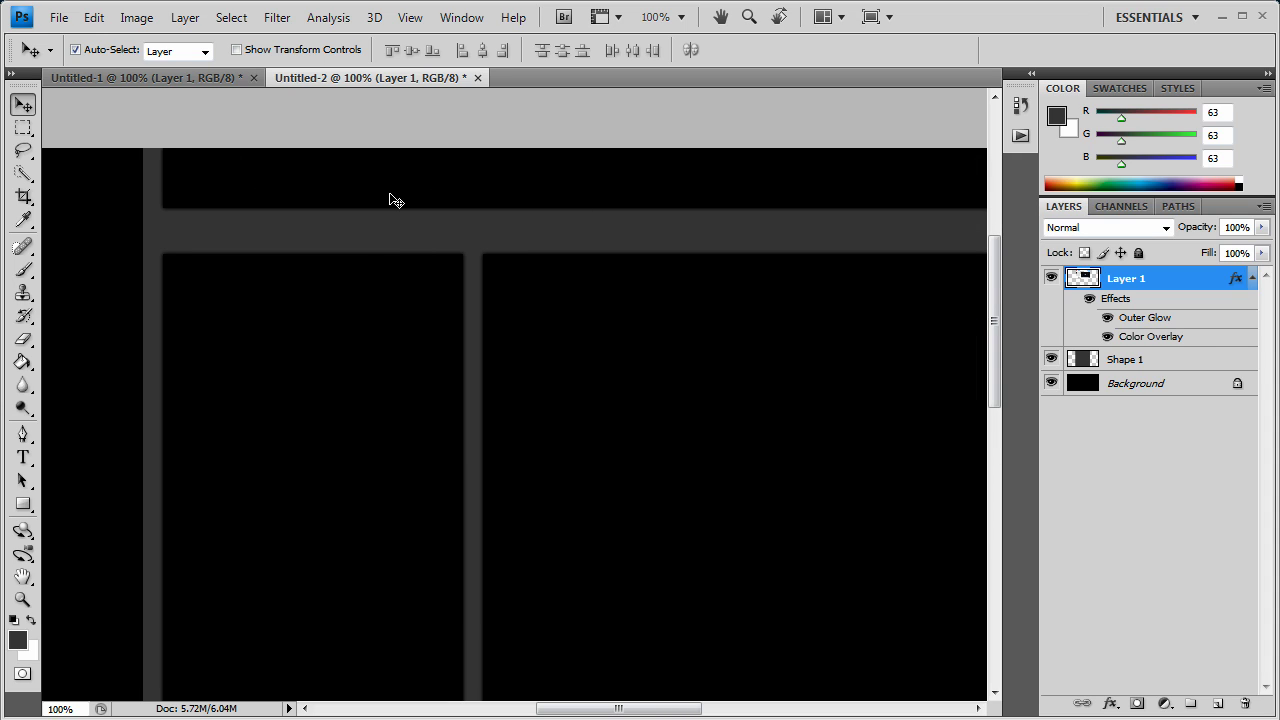
pyautogui.scroll(5, 471, 331)
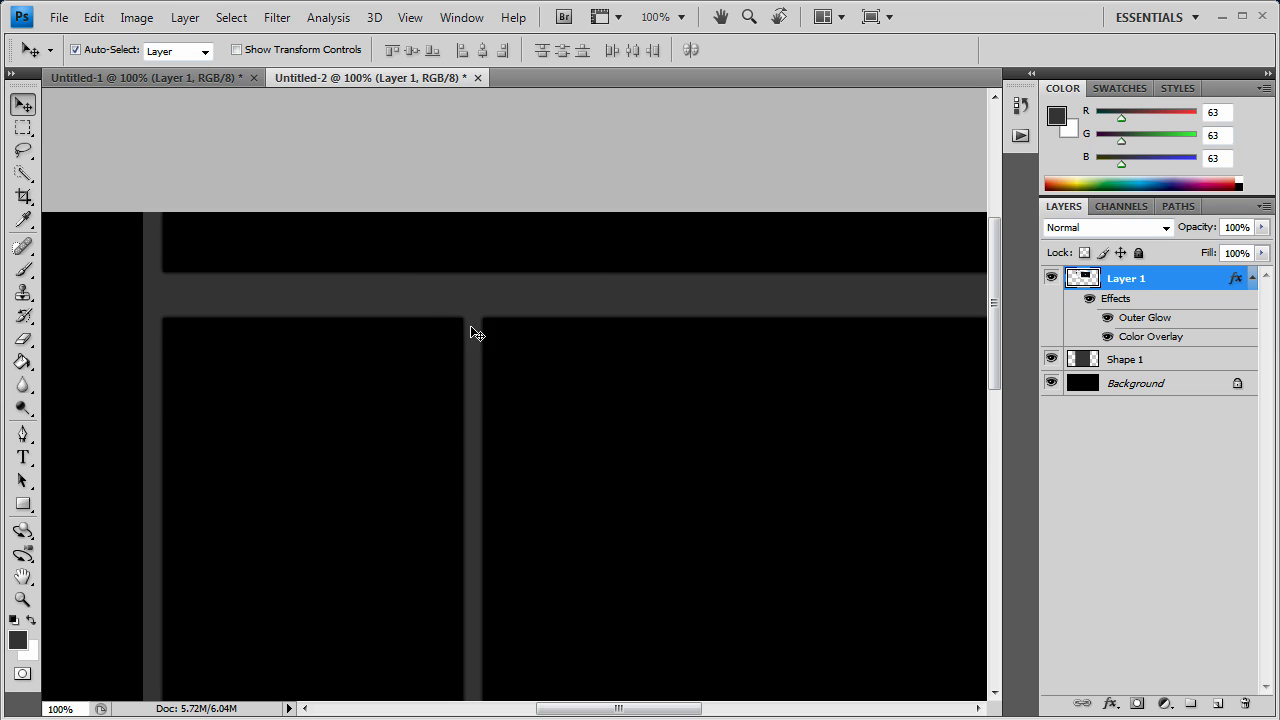
pyautogui.scroll(-15, 640, 300)
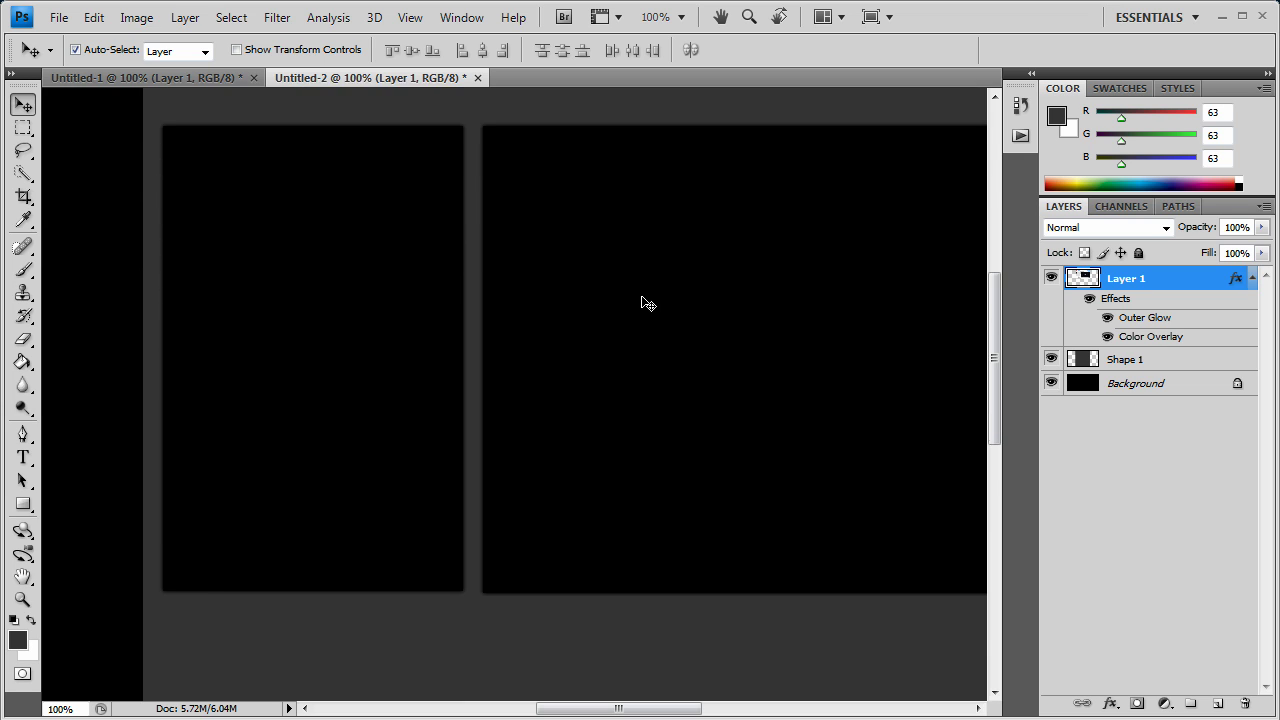
pyautogui.scroll(9, 641, 303)
pyautogui.scroll(4, 641, 303)
pyautogui.scroll(-5, 638, 302)
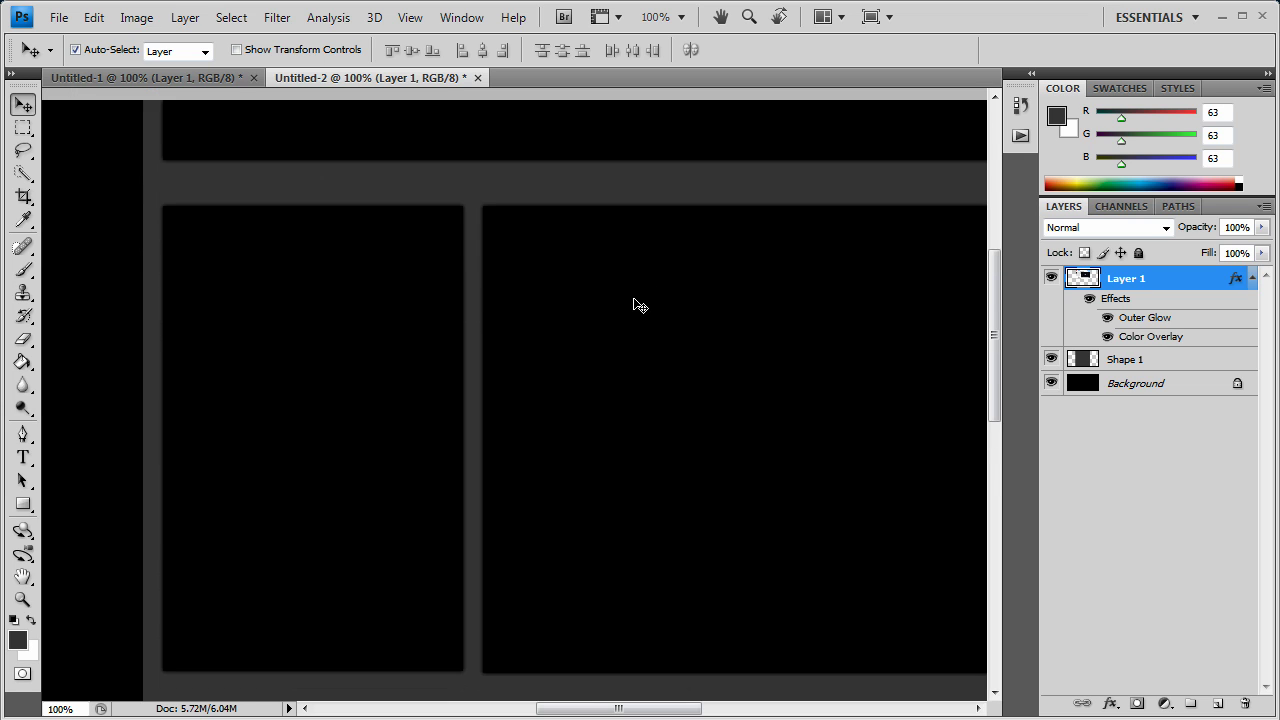
pyautogui.scroll(2, 640, 305)
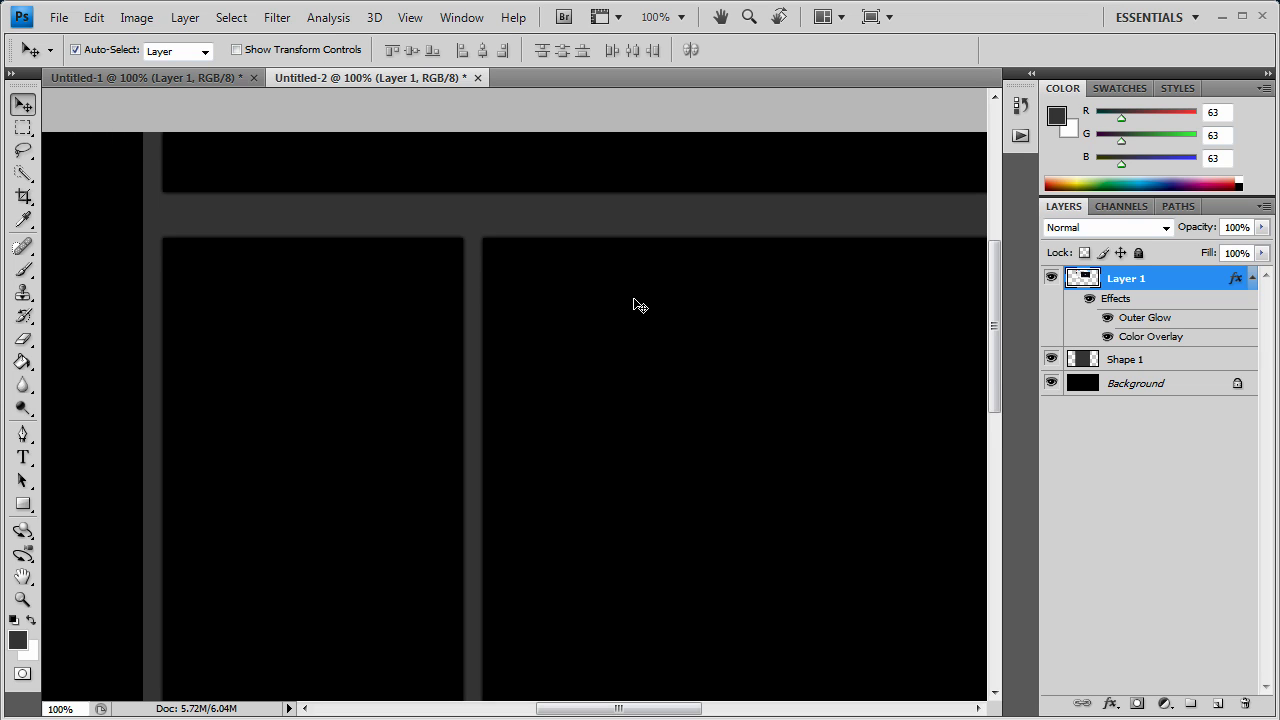
pyautogui.scroll(-16, 626, 321)
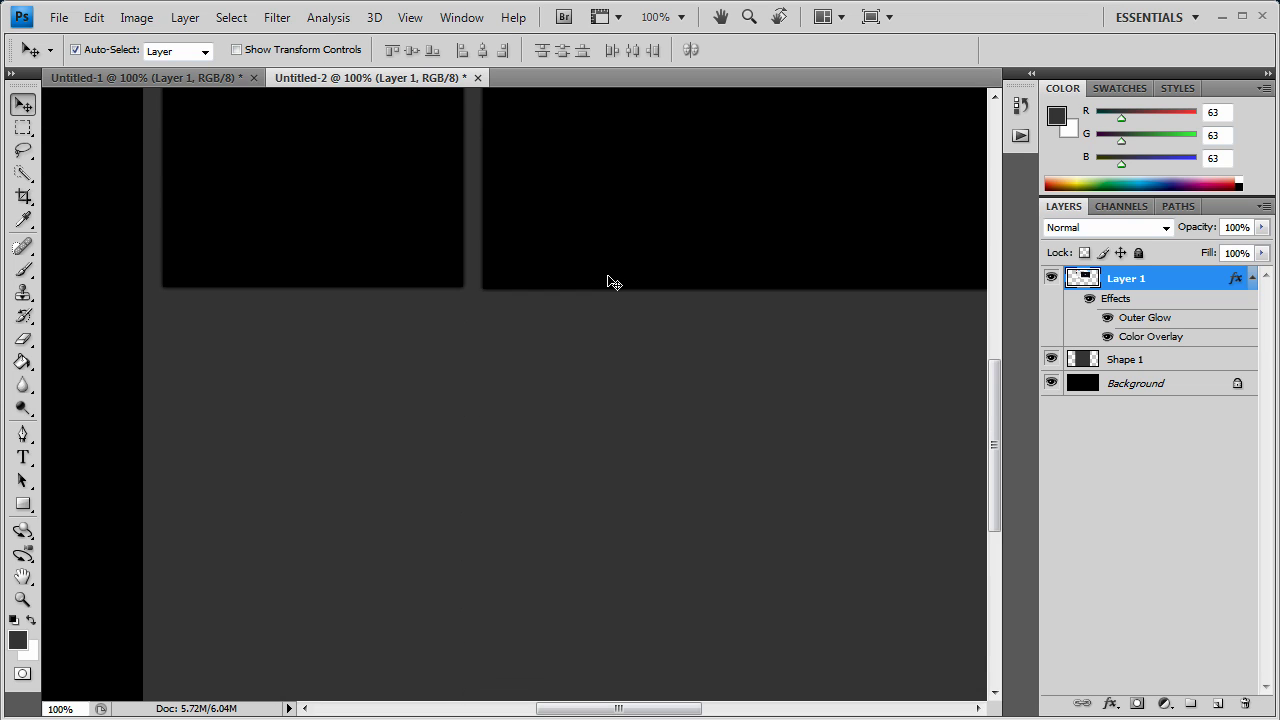
pyautogui.scroll(13, 606, 280)
pyautogui.scroll(4, 596, 283)
pyautogui.scroll(-3, 534, 317)
pyautogui.hscroll(12, 618, 712)
pyautogui.hscroll(-13, 618, 712)
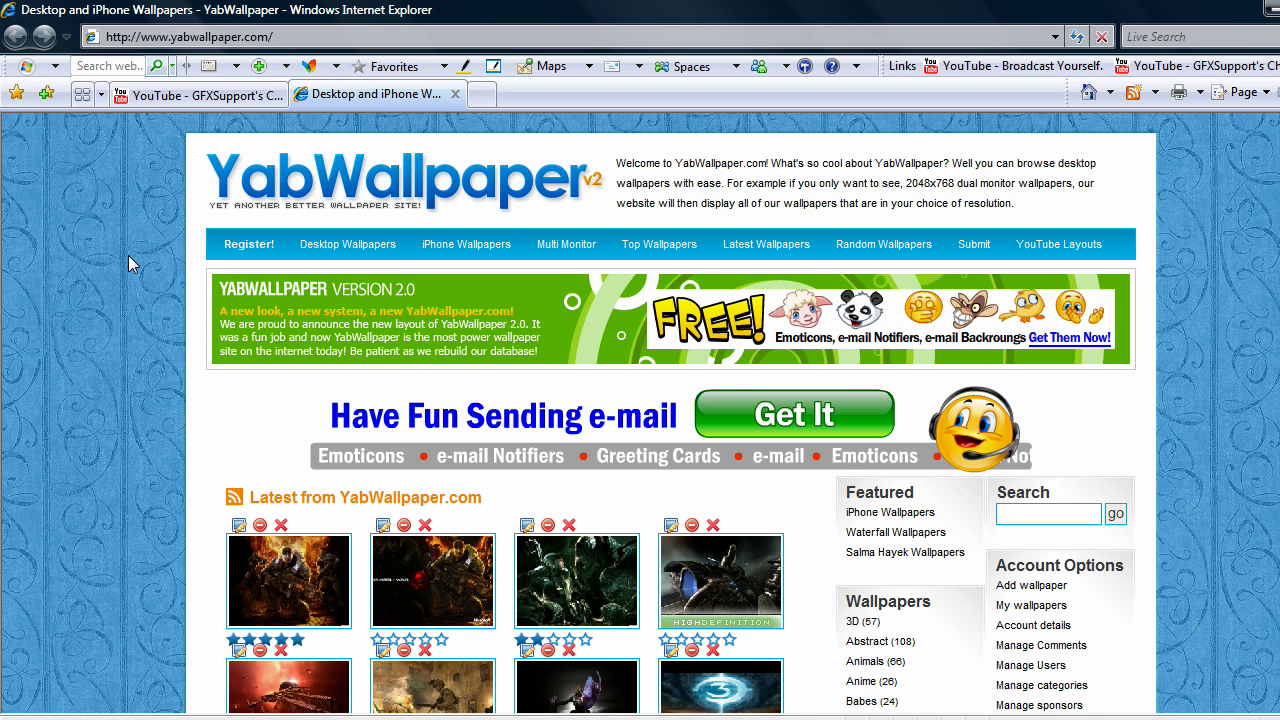
# Open the 1600x1200 Gears of War wallpaper on YabWallpaper, maximize it and copy the image
pyautogui.scroll(-2, 128, 255)
pyautogui.scroll(-2, 800, 452)
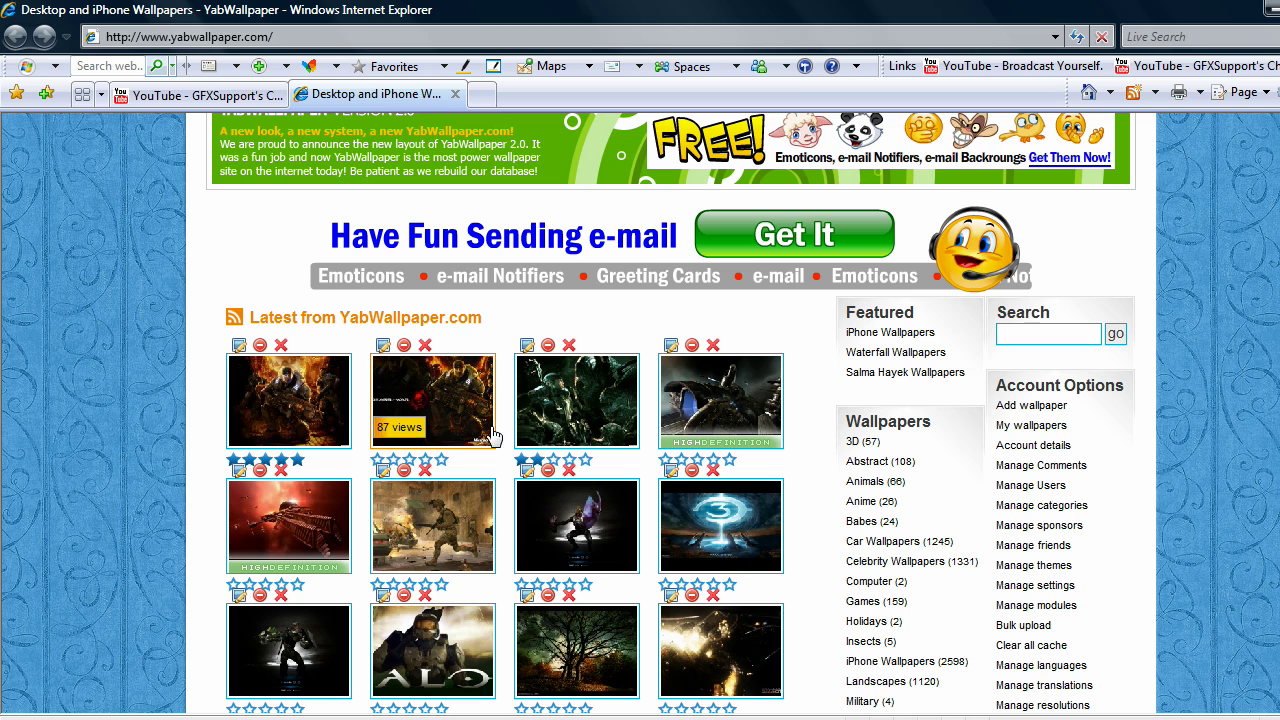
pyautogui.scroll(-2, 846, 472)
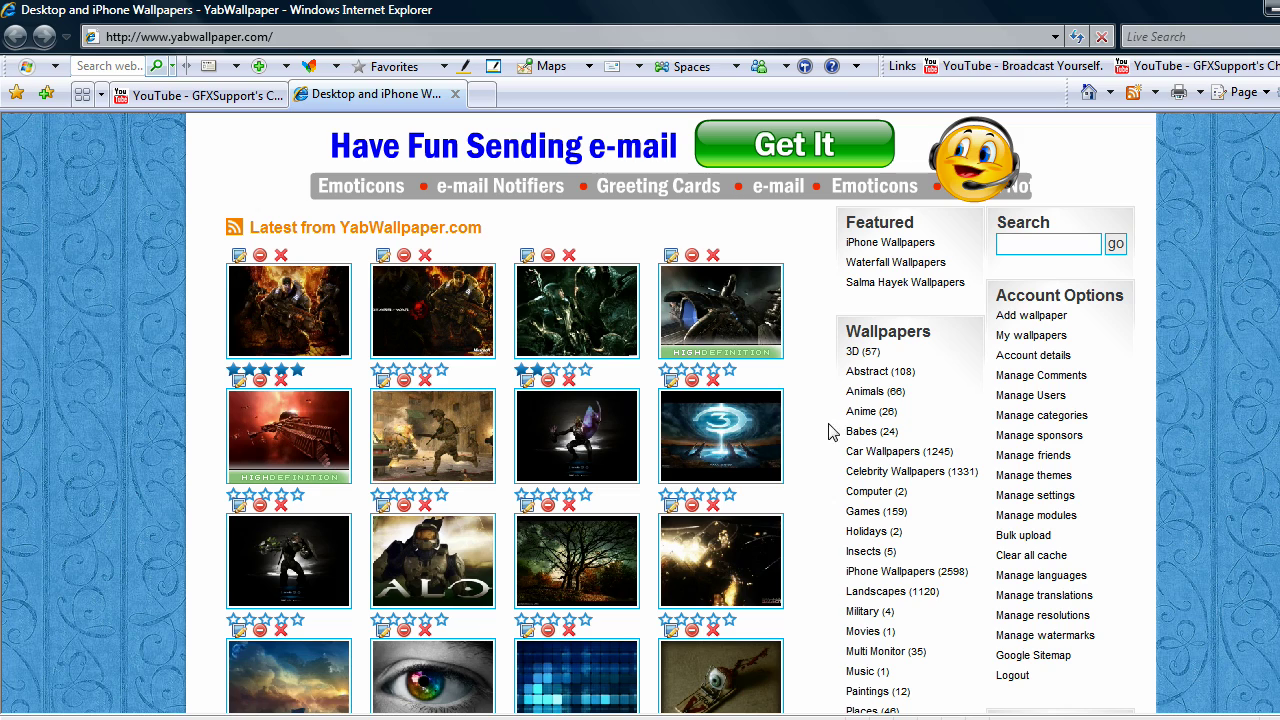
pyautogui.click(322, 315)
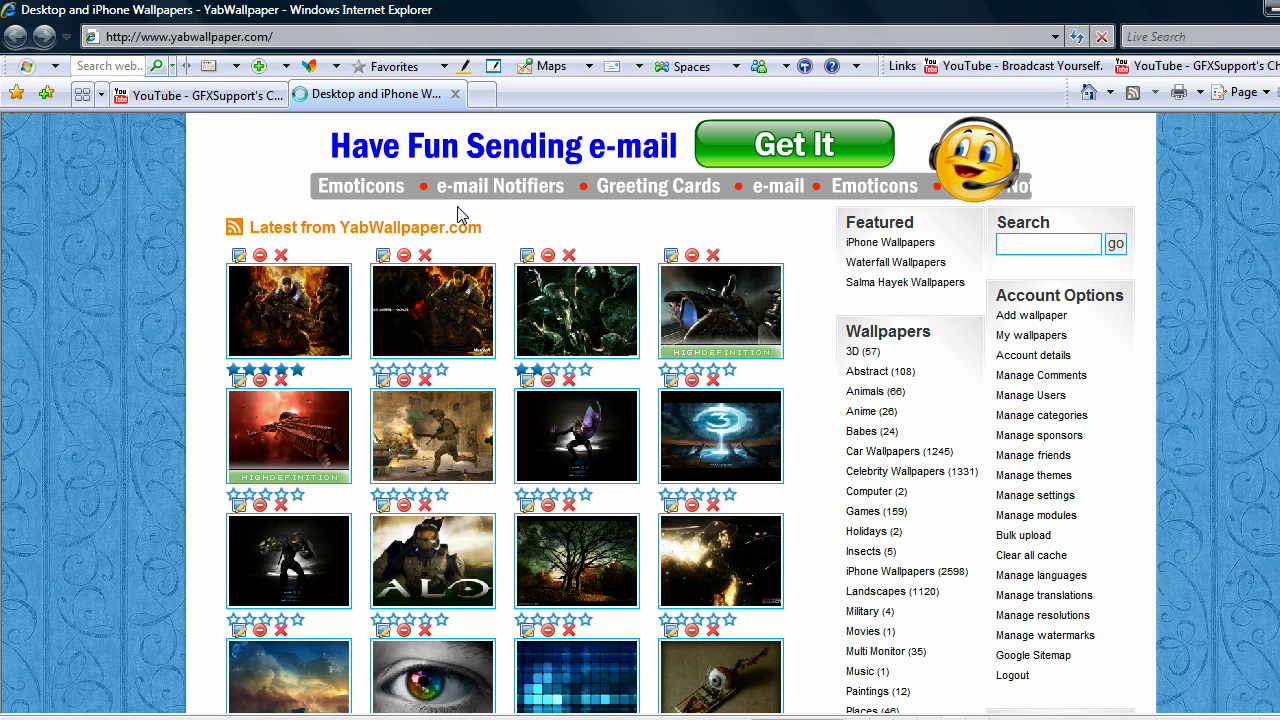
pyautogui.scroll(-4, 510, 220)
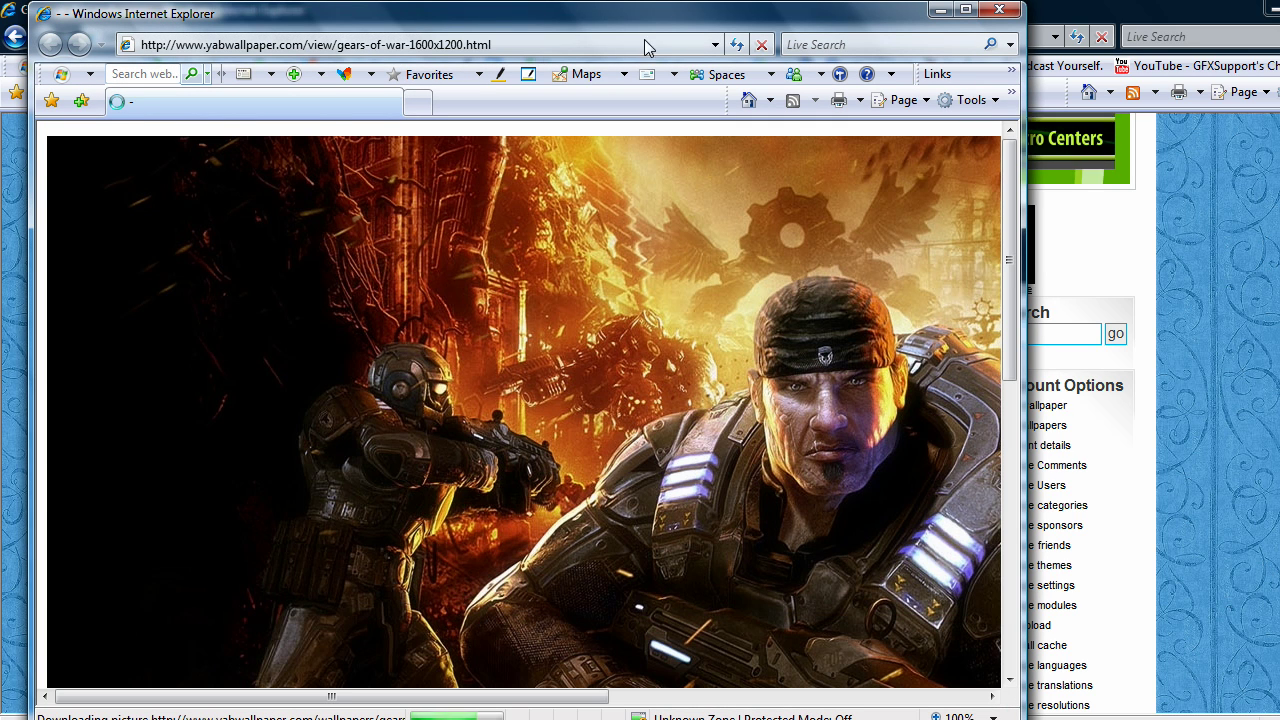
pyautogui.doubleClick(674, 14)
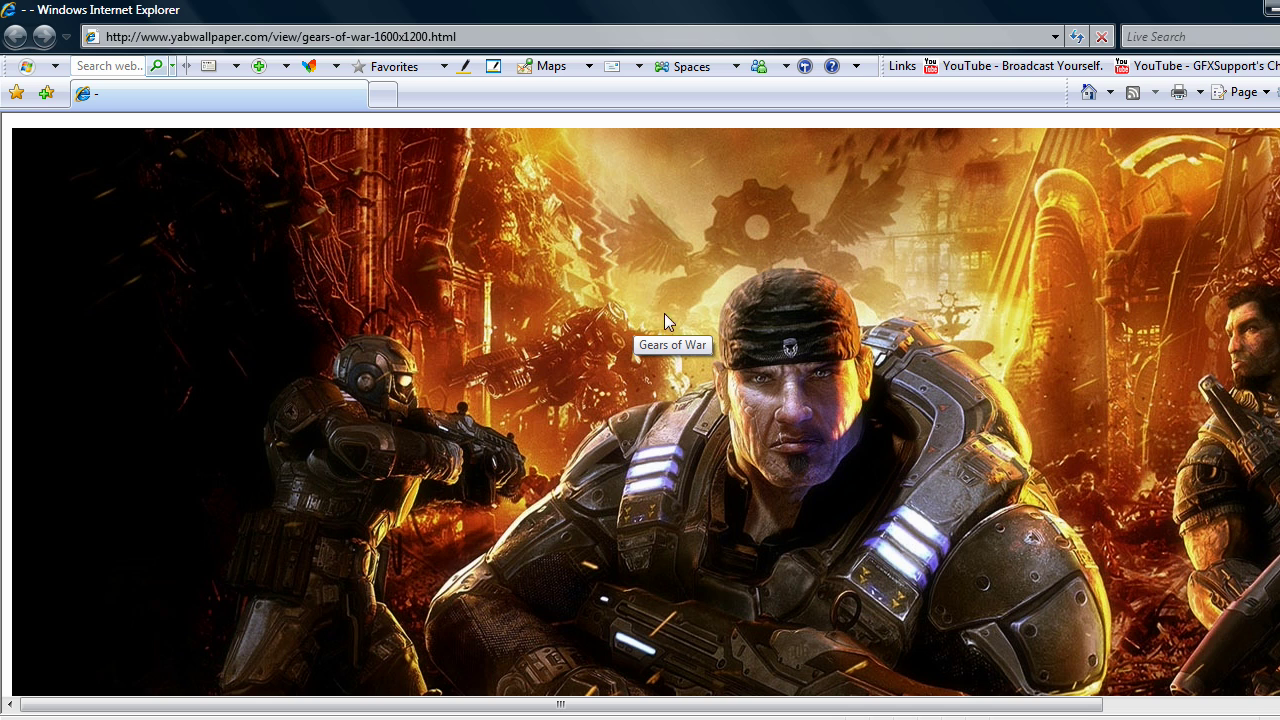
pyautogui.rightClick(768, 465)
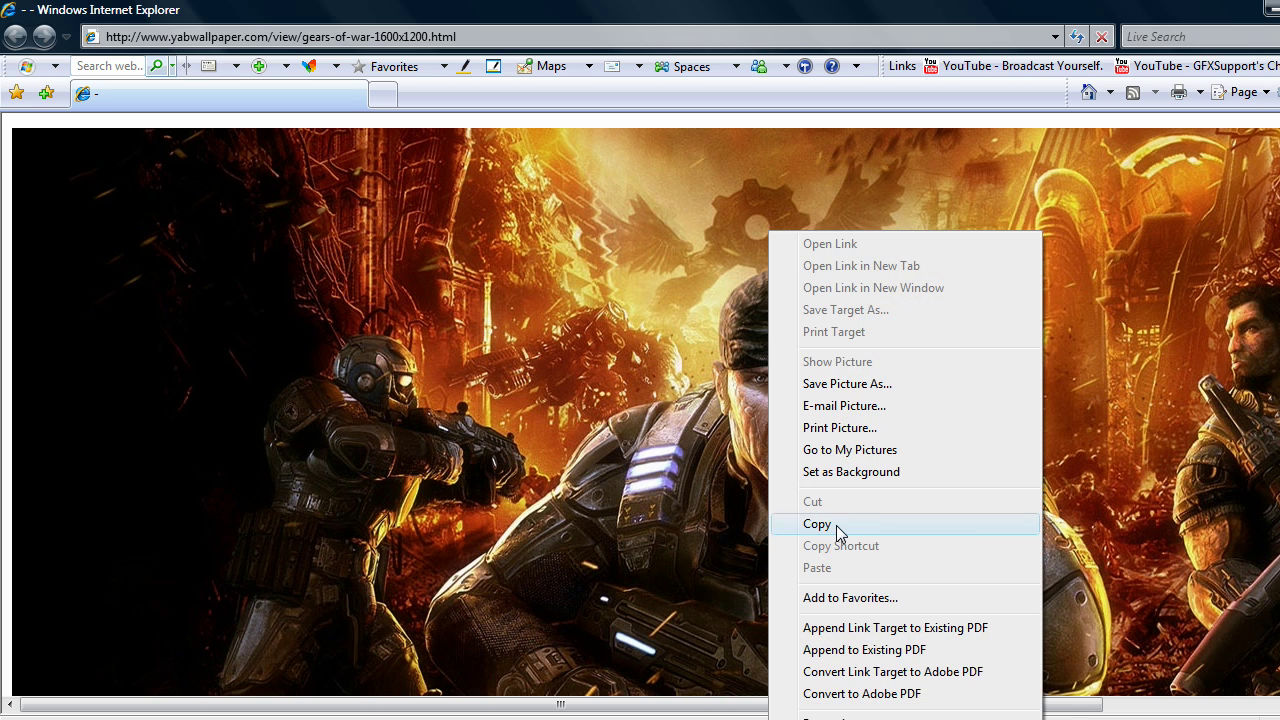
pyautogui.click(903, 525)
# Paste the Gears of War wallpaper above the Background layer as Layer 2
pyautogui.hotkey('alt', 'Tab')
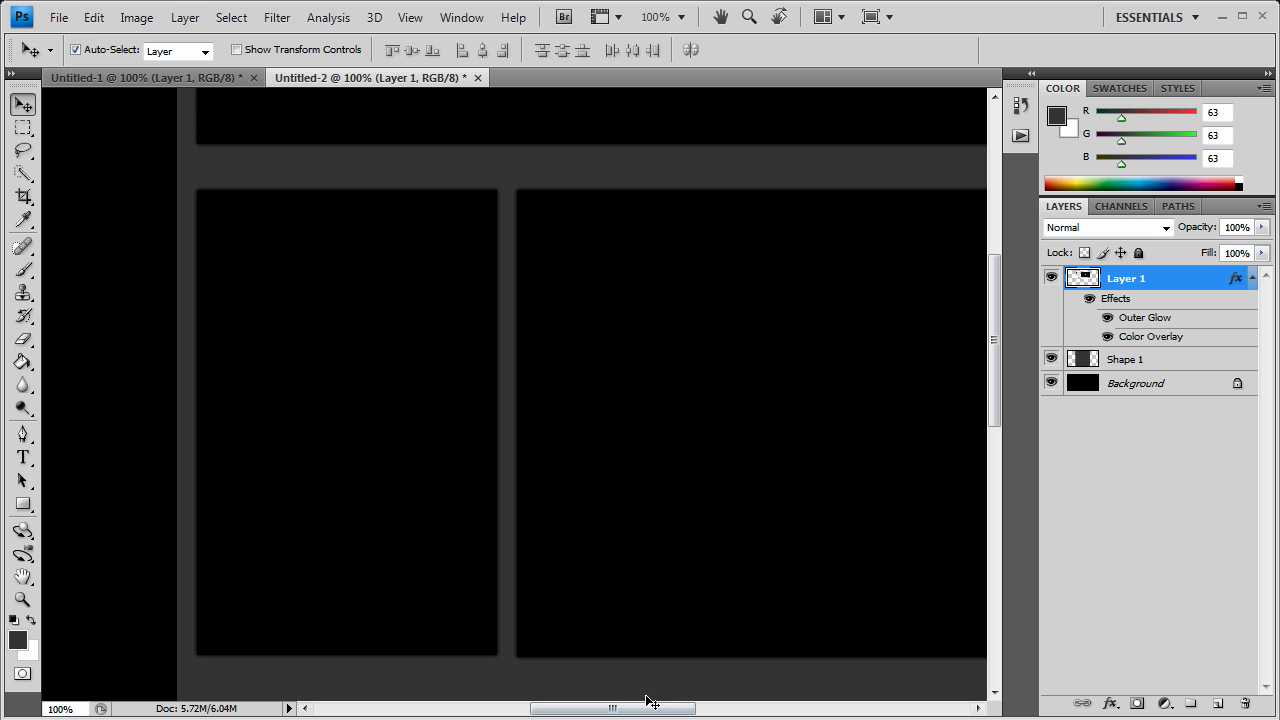
pyautogui.moveTo(645, 706); pyautogui.dragTo(548, 716)
pyautogui.hotkey('alt', 'Tab')
pyautogui.scroll(-3, 640, 400)
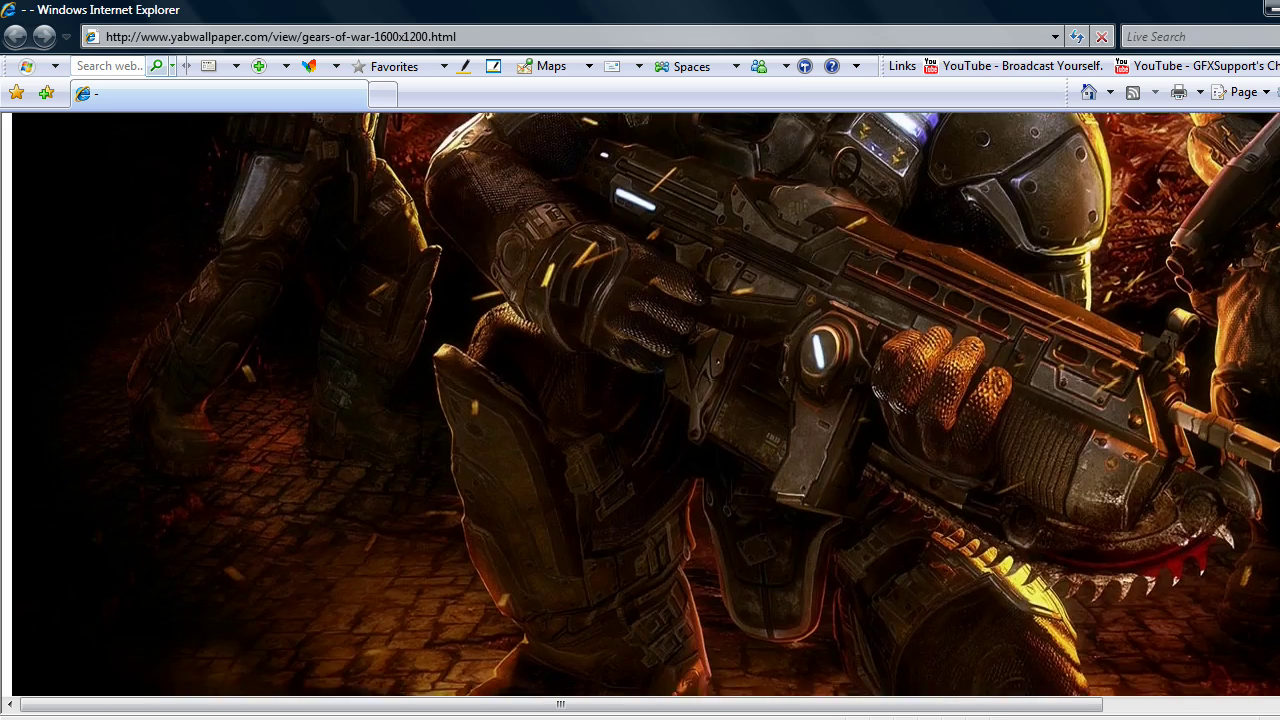
pyautogui.scroll(4, 640, 400)
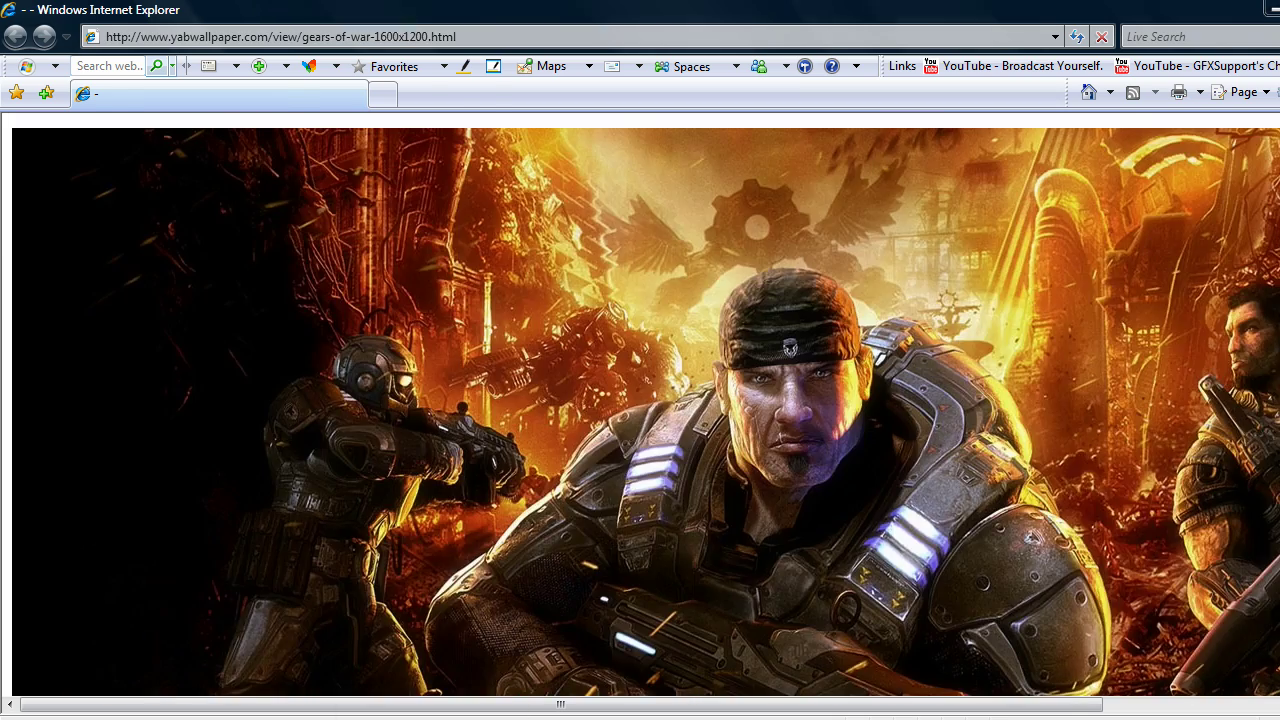
pyautogui.click(426, 700)
pyautogui.click(225, 712)
pyautogui.scroll(3, 396, 374)
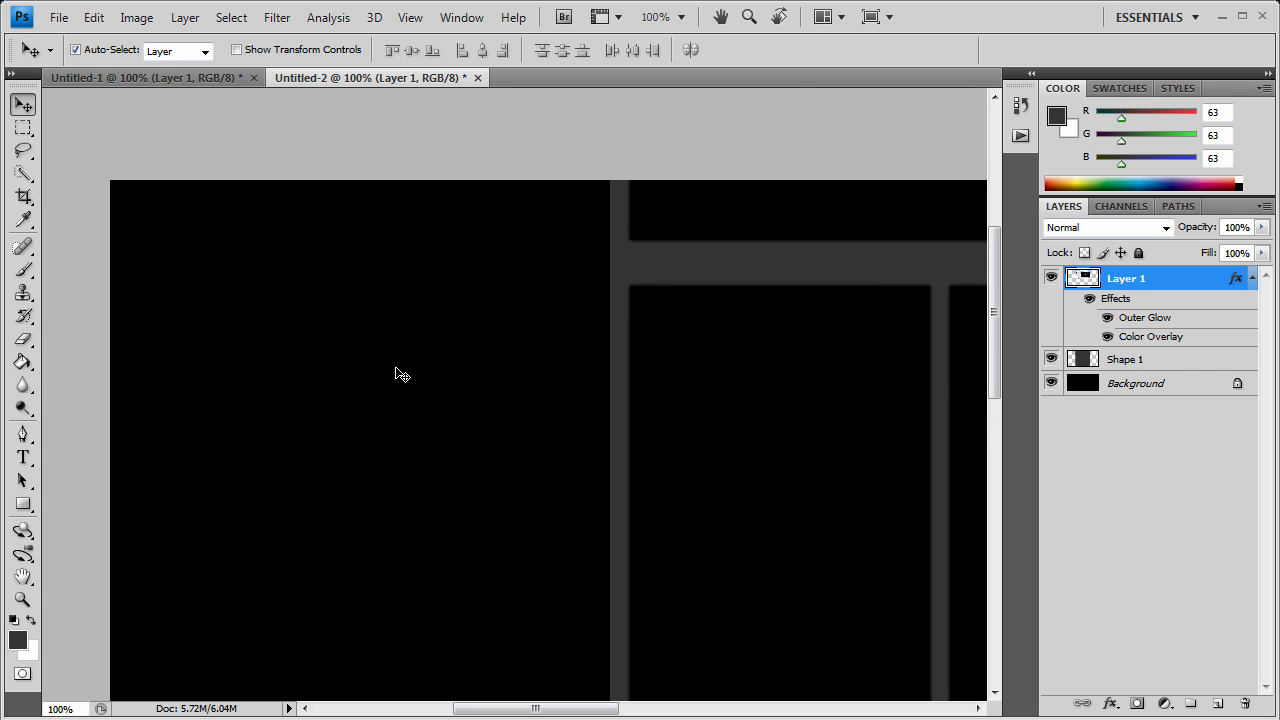
pyautogui.click(1142, 383)
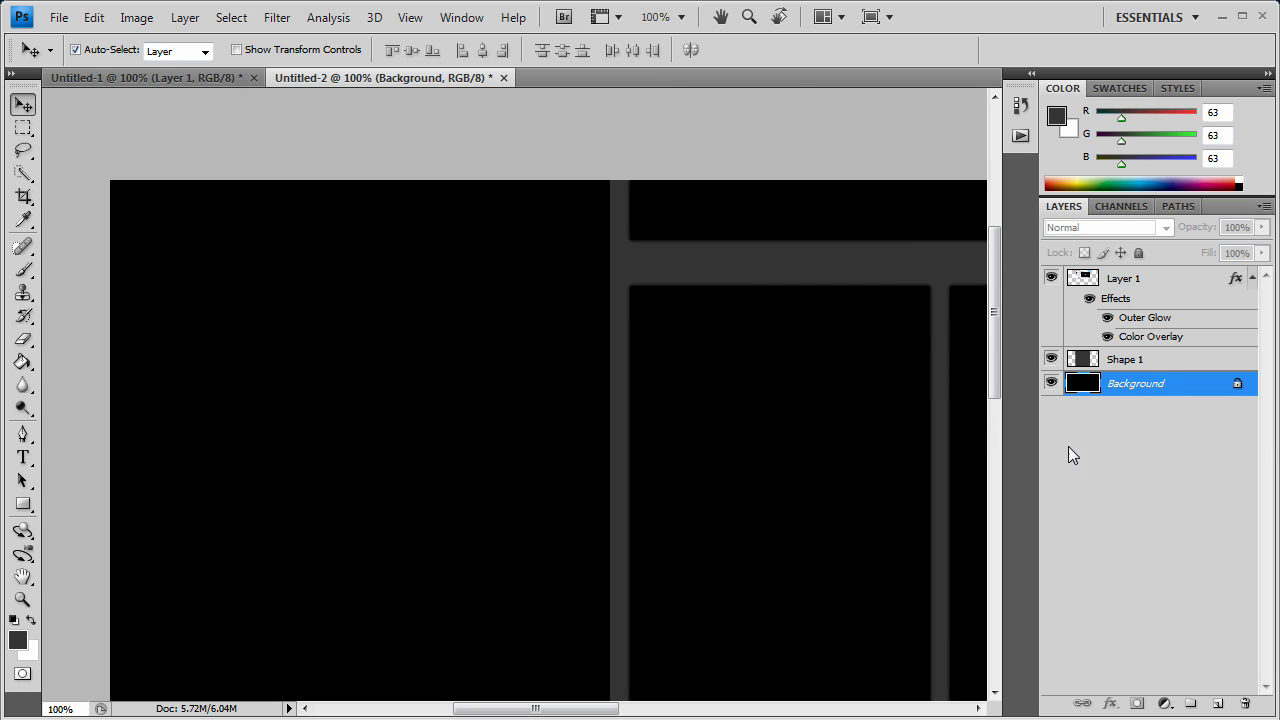
pyautogui.hotkey('ctrl', 'v')
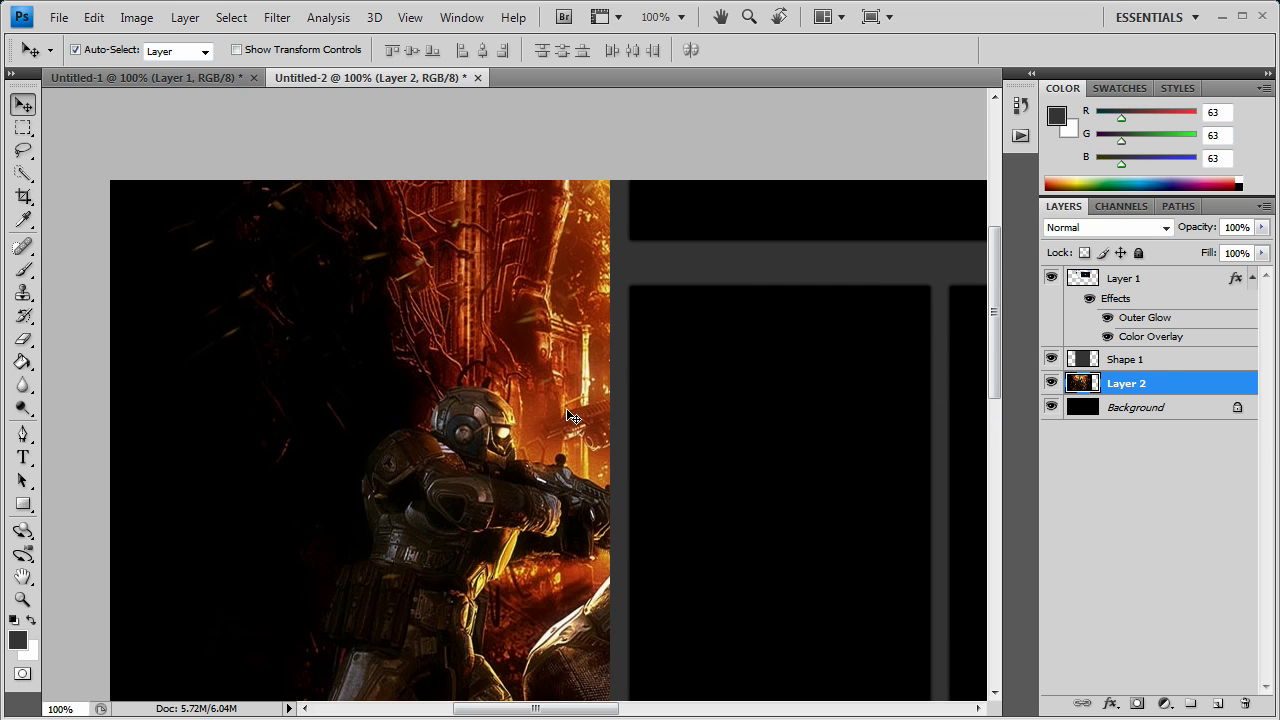
# Shift the Layer 2 wallpaper left and up into the left column with Shift+arrow nudges
pyautogui.scroll(-20, 560, 410)
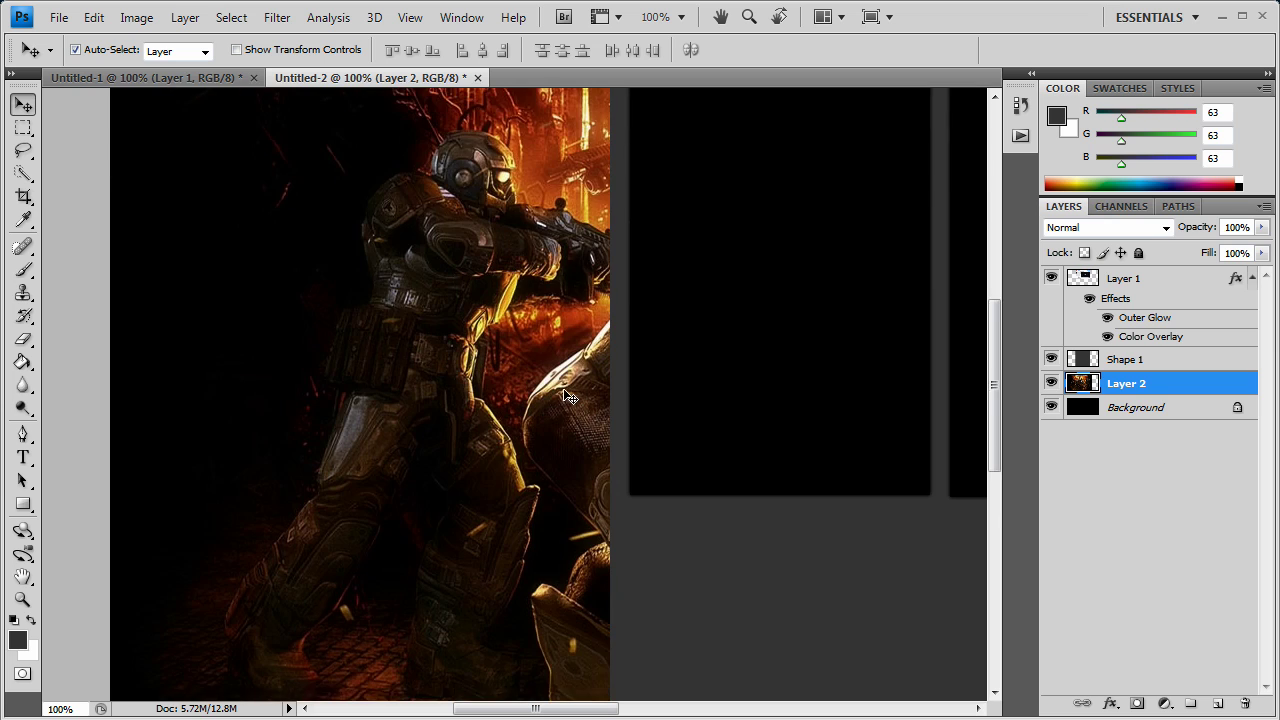
pyautogui.scroll(15, 555, 398)
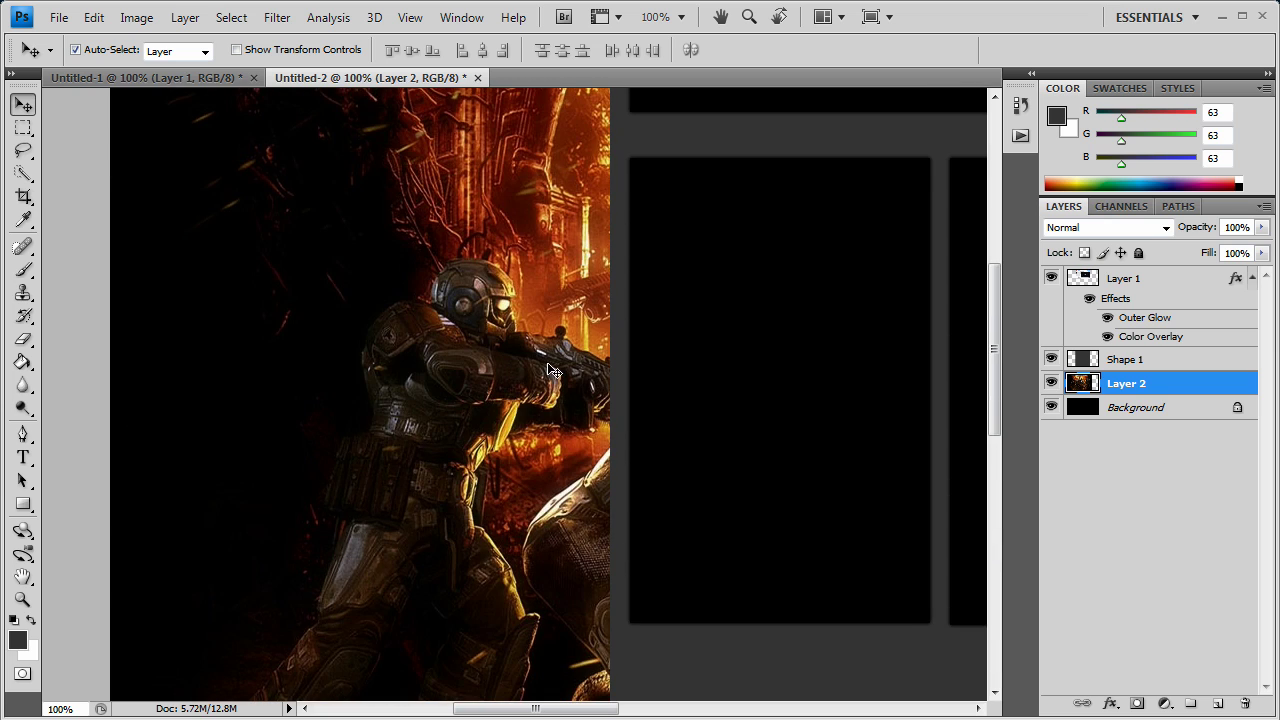
pyautogui.hotkey('shift', 'Left')
pyautogui.hotkey('shift', 'Left')
pyautogui.hotkey('shift', 'Left')
pyautogui.hotkey('shift', 'Left')
pyautogui.hotkey('shift', 'Left')
pyautogui.hotkey('shift', 'Left')
pyautogui.hotkey('shift', 'Left')
pyautogui.hotkey('shift', 'Left')
pyautogui.hotkey('shift', 'Left')
pyautogui.hotkey('shift', 'Left')
pyautogui.hotkey('shift', 'Left')
pyautogui.hotkey('shift', 'Left')
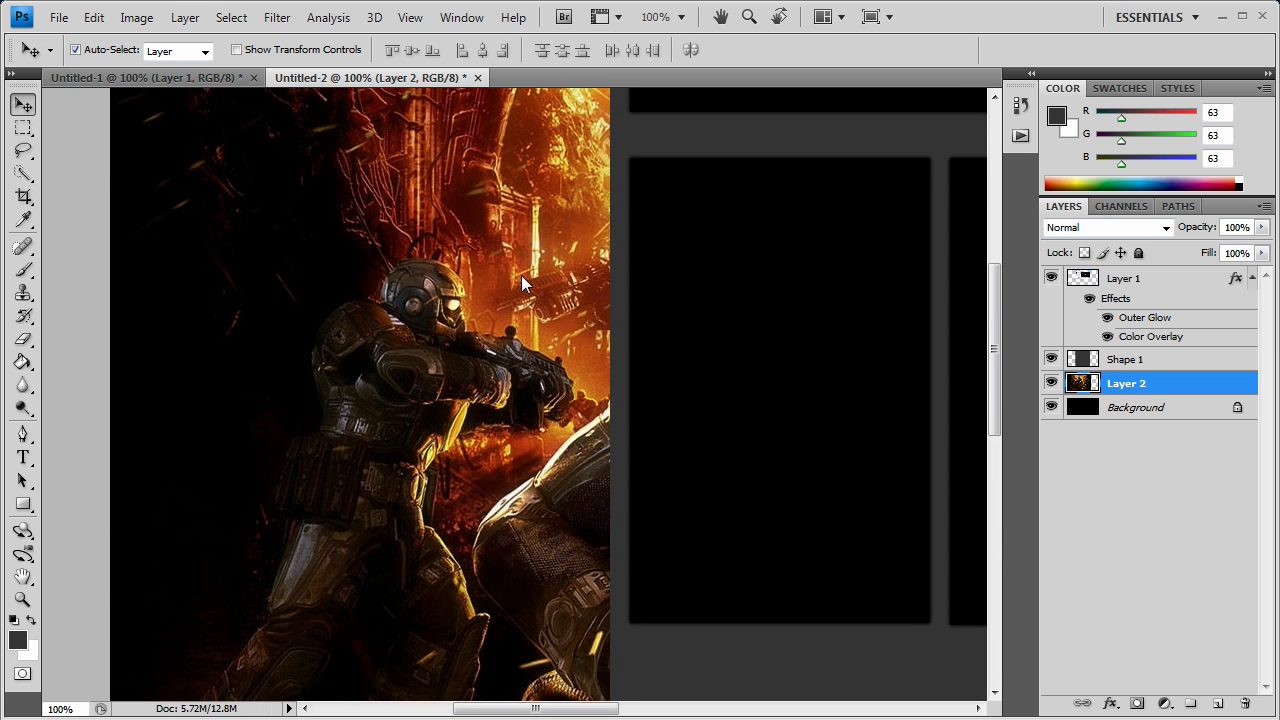
pyautogui.hotkey('shift', 'Left')
pyautogui.hotkey('shift', 'Left')
pyautogui.hotkey('shift', 'Left')
pyautogui.hotkey('shift', 'Left')
pyautogui.hotkey('shift', 'Left')
pyautogui.hotkey('shift', 'Left')
pyautogui.hotkey('shift', 'Left')
pyautogui.hotkey('shift', 'Left')
pyautogui.hotkey('shift', 'Left')
pyautogui.hotkey('shift', 'Left')
pyautogui.hotkey('shift', 'Left')
pyautogui.hotkey('shift', 'Left')
pyautogui.hotkey('shift', 'Left')
pyautogui.hotkey('shift', 'Left')
pyautogui.hotkey('shift', 'Left')
pyautogui.hotkey('shift', 'Left')
pyautogui.hotkey('shift', 'Left')
pyautogui.hotkey('shift', 'Left')
pyautogui.hotkey('shift', 'Left')
pyautogui.hotkey('shift', 'Left')
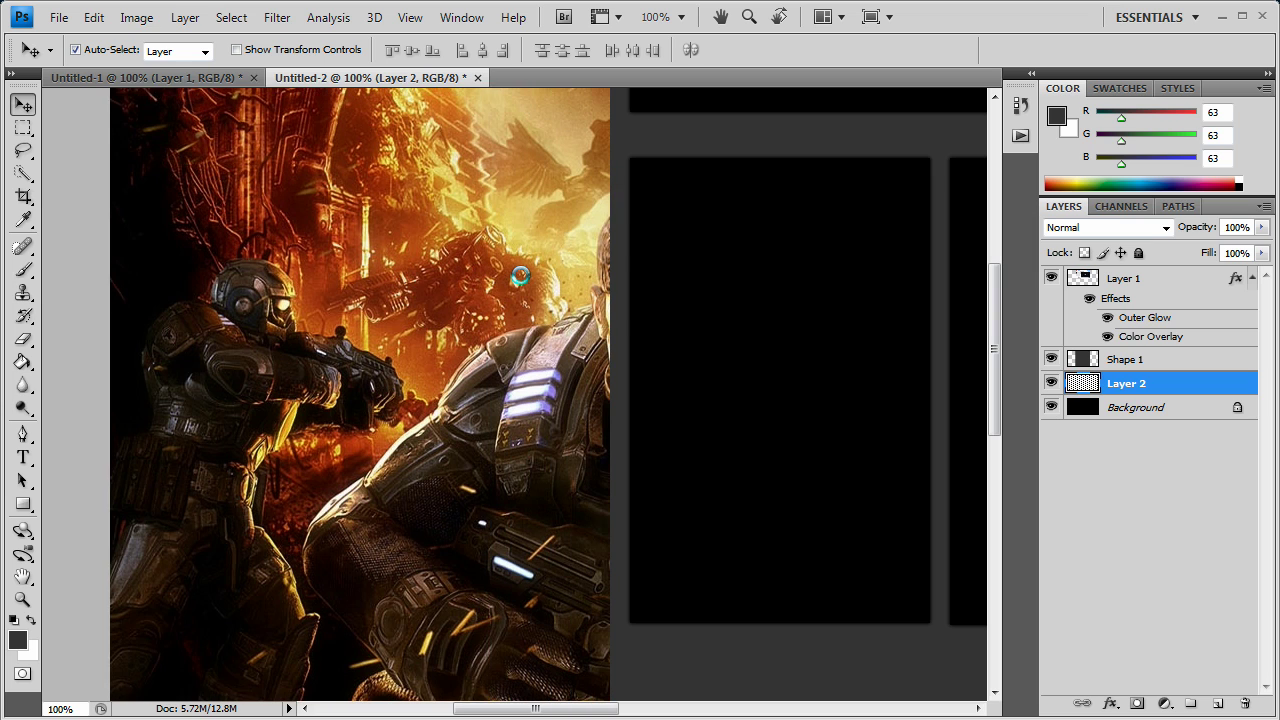
pyautogui.hotkey('shift', 'Left')
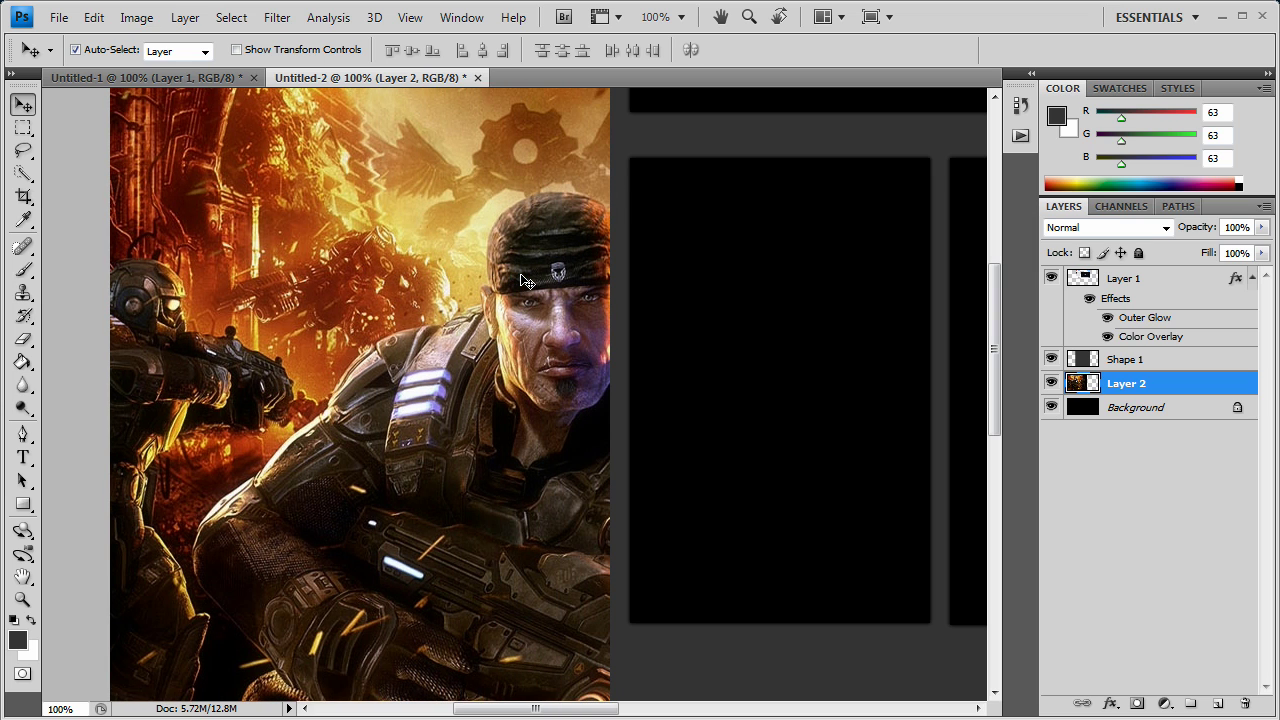
pyautogui.hotkey('shift', 'Up')
pyautogui.hotkey('shift', 'Up')
pyautogui.hotkey('shift', 'Up')
pyautogui.scroll(3, 455, 363)
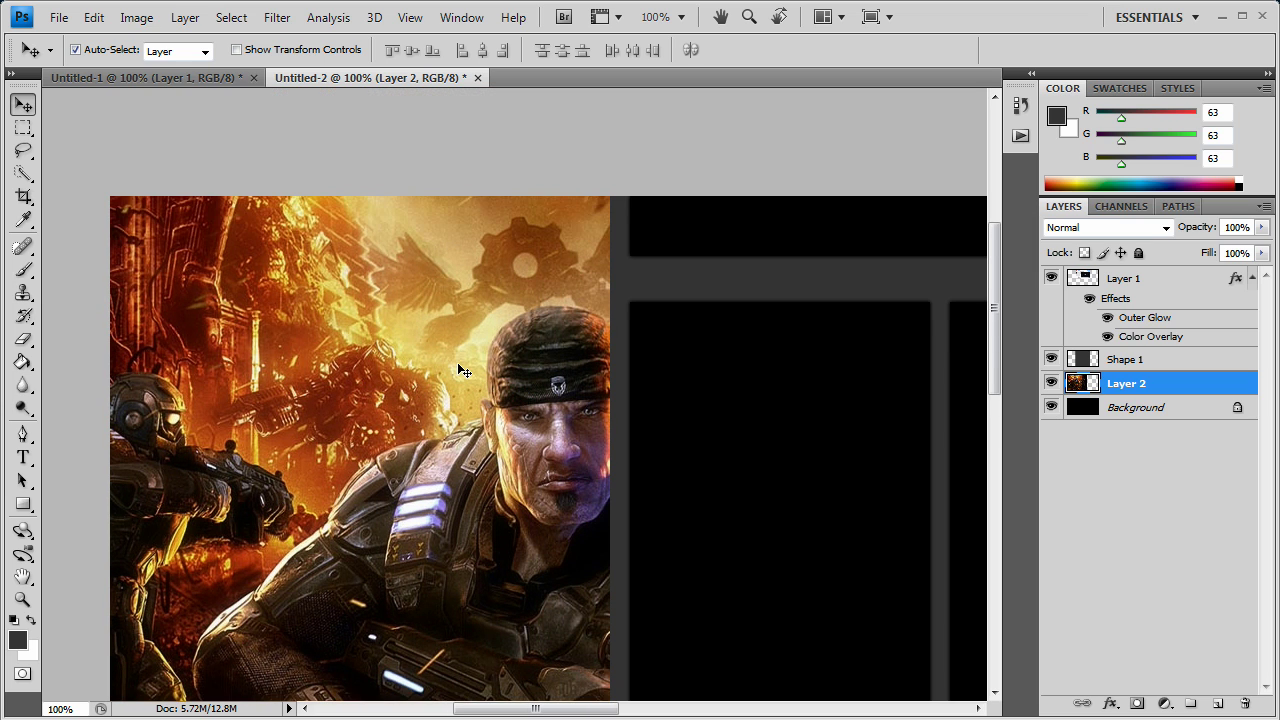
pyautogui.hotkey('shift', 'Up')
pyautogui.hotkey('shift', 'Up')
pyautogui.hotkey('shift', 'Up')
pyautogui.hotkey('shift', 'Up')
pyautogui.hotkey('shift', 'Up')
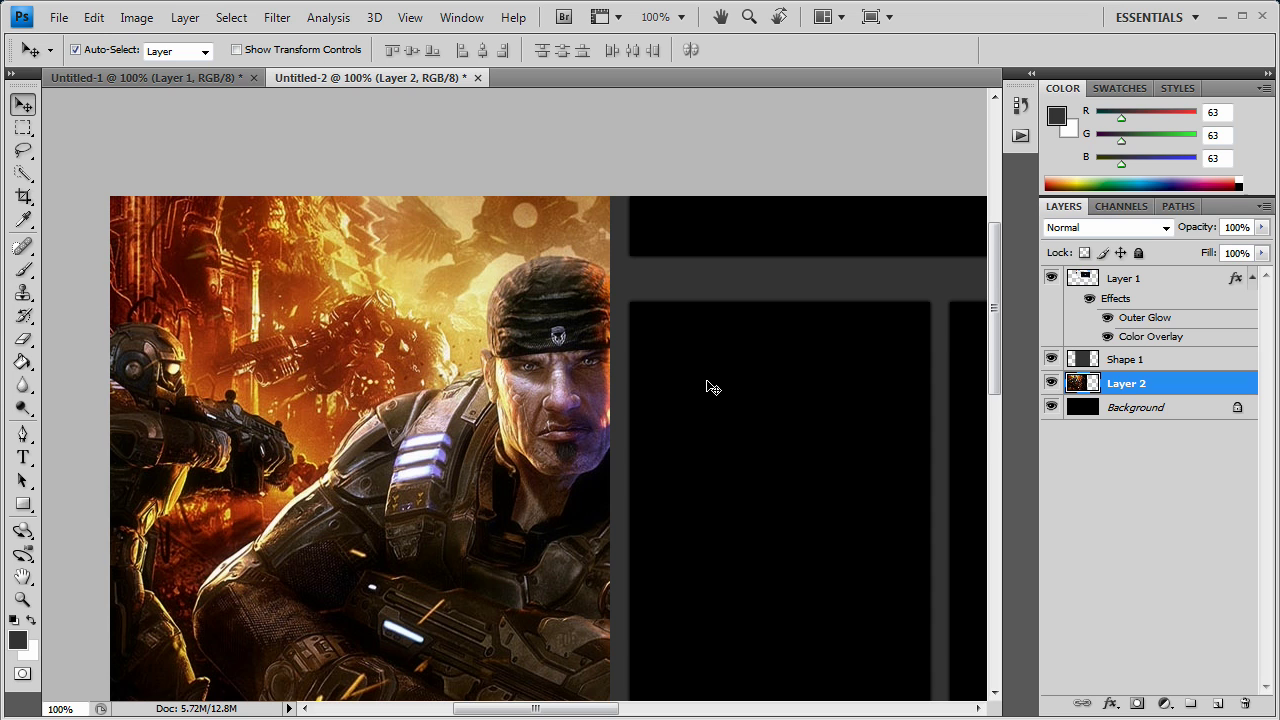
pyautogui.scroll(-5, 712, 387)
pyautogui.scroll(1, 726, 377)
pyautogui.scroll(1, 726, 377)
pyautogui.scroll(-1, 590, 375)
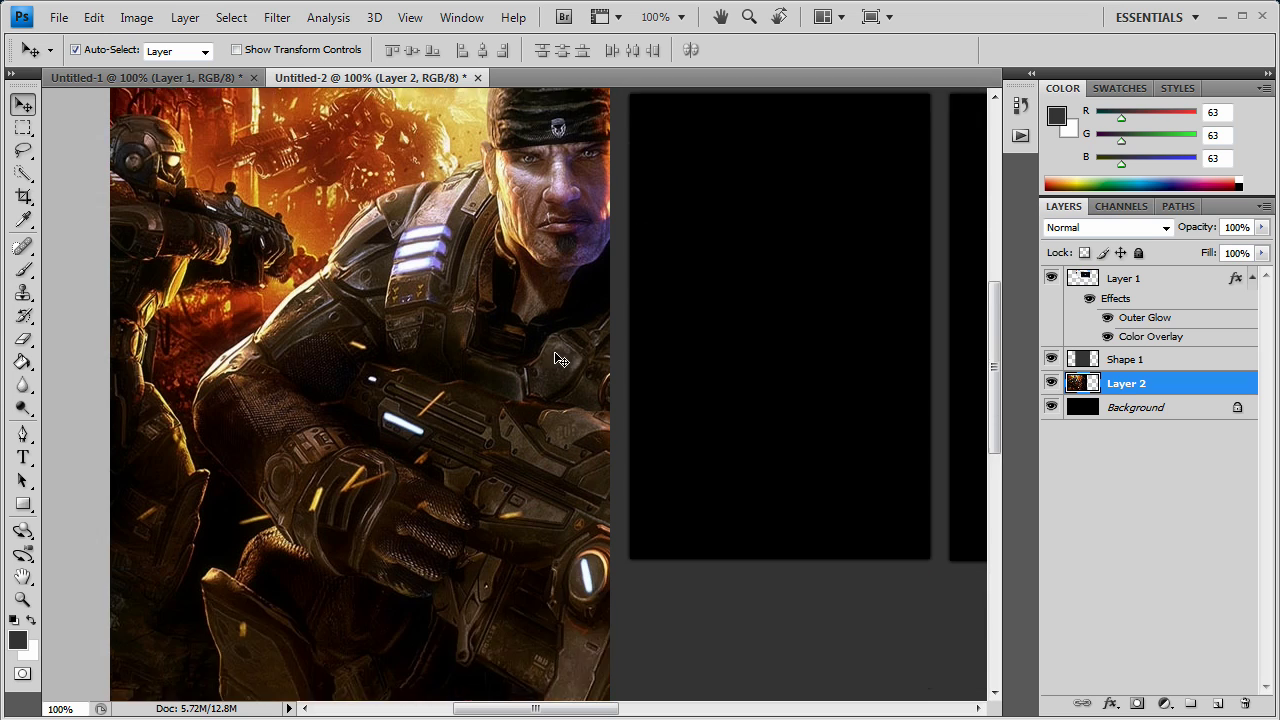
pyautogui.scroll(-6, 560, 360)
pyautogui.scroll(8, 552, 358)
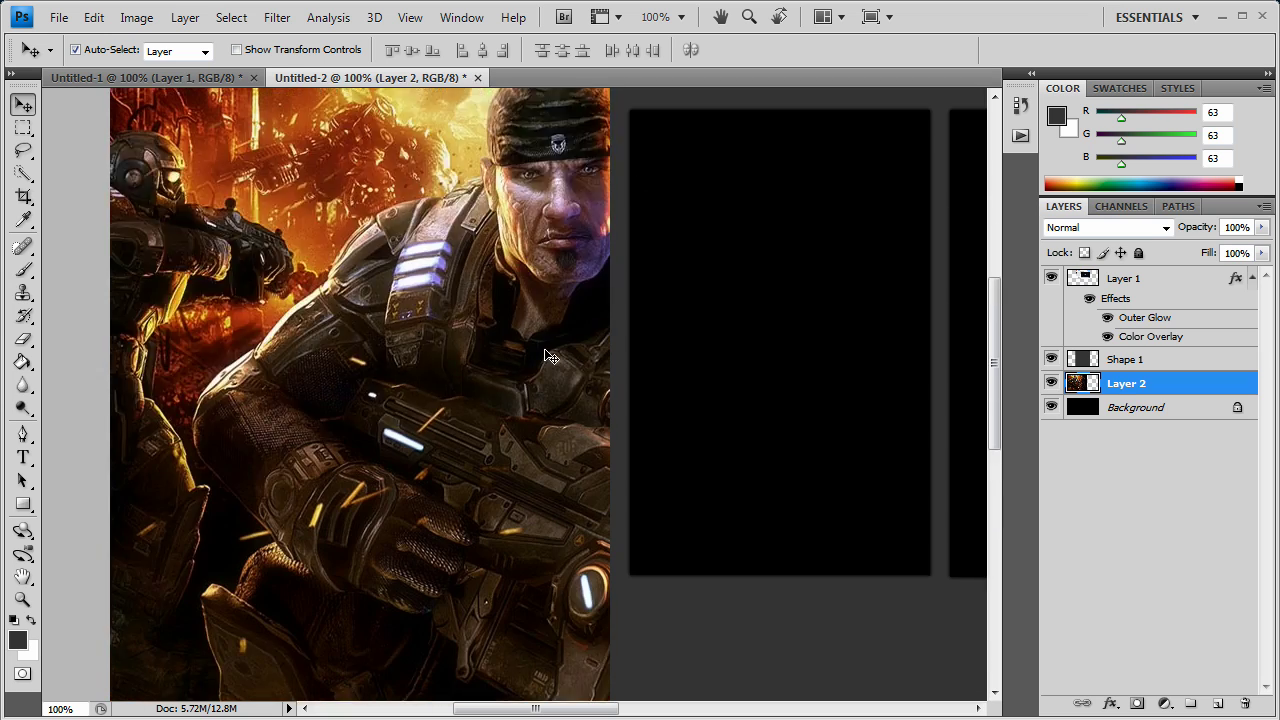
# Duplicate Layer 2 as Layer 2 copy, with its soldier showing in the far-right column
pyautogui.moveTo(560, 706); pyautogui.dragTo(738, 708)
pyautogui.rightClick(1132, 386)
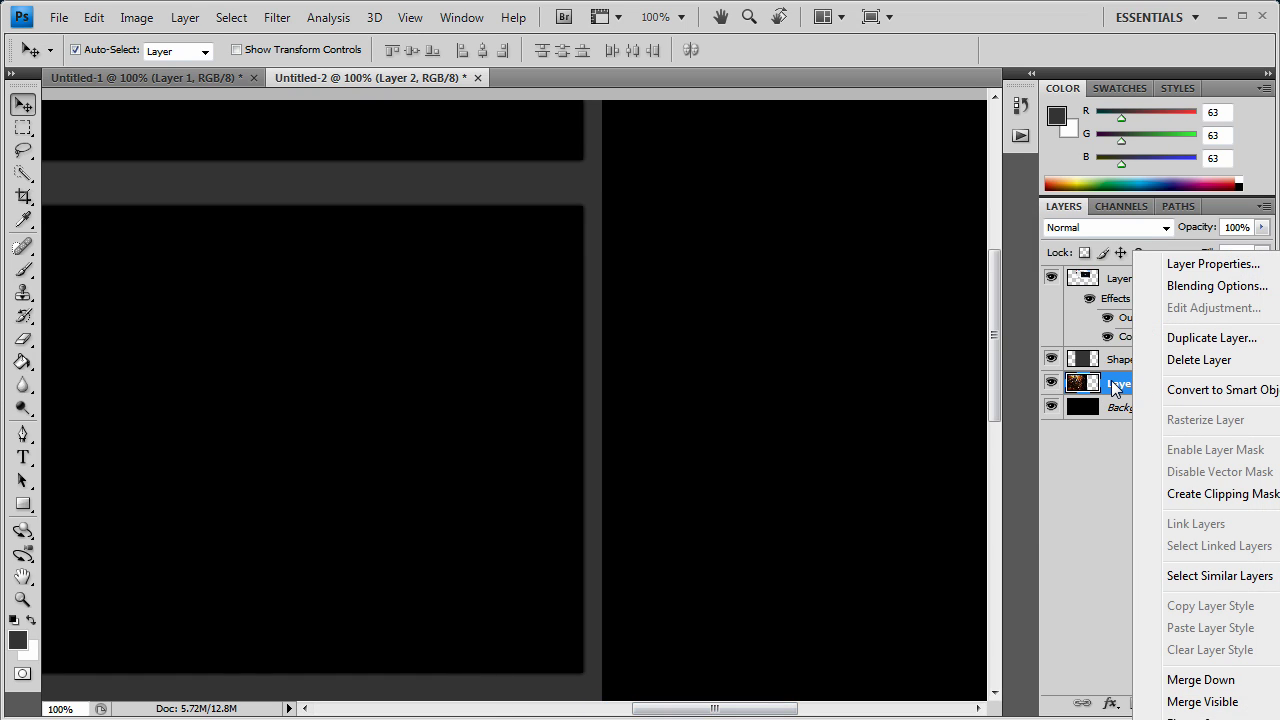
pyautogui.click(1211, 337)
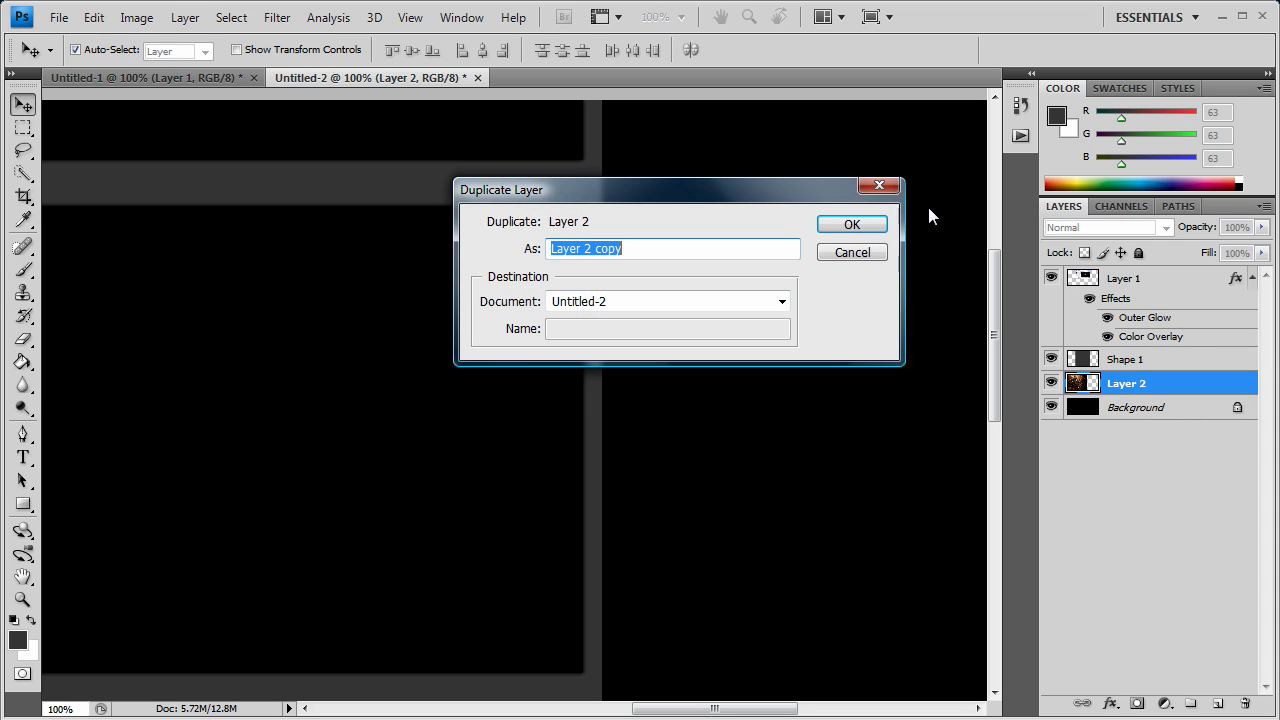
pyautogui.click(853, 226)
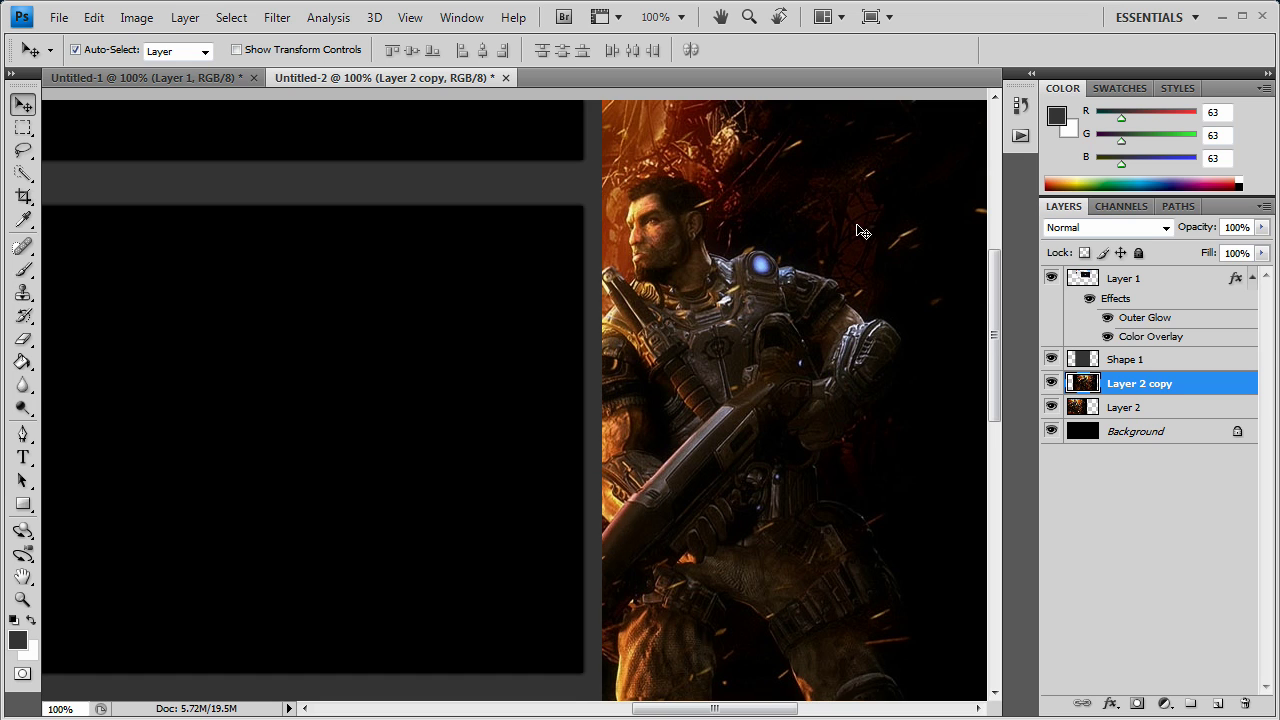
pyautogui.scroll(-10, 863, 231)
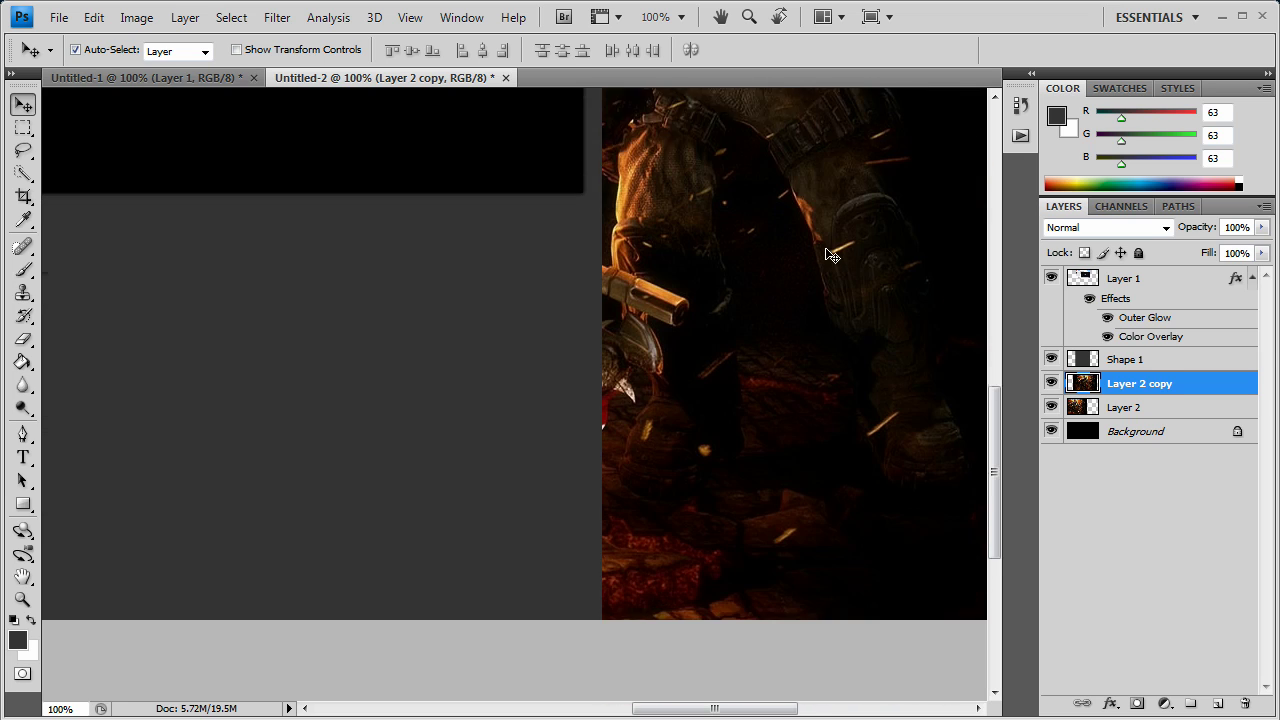
pyautogui.moveTo(720, 707); pyautogui.dragTo(930, 570)
pyautogui.scroll(10, 930, 570)
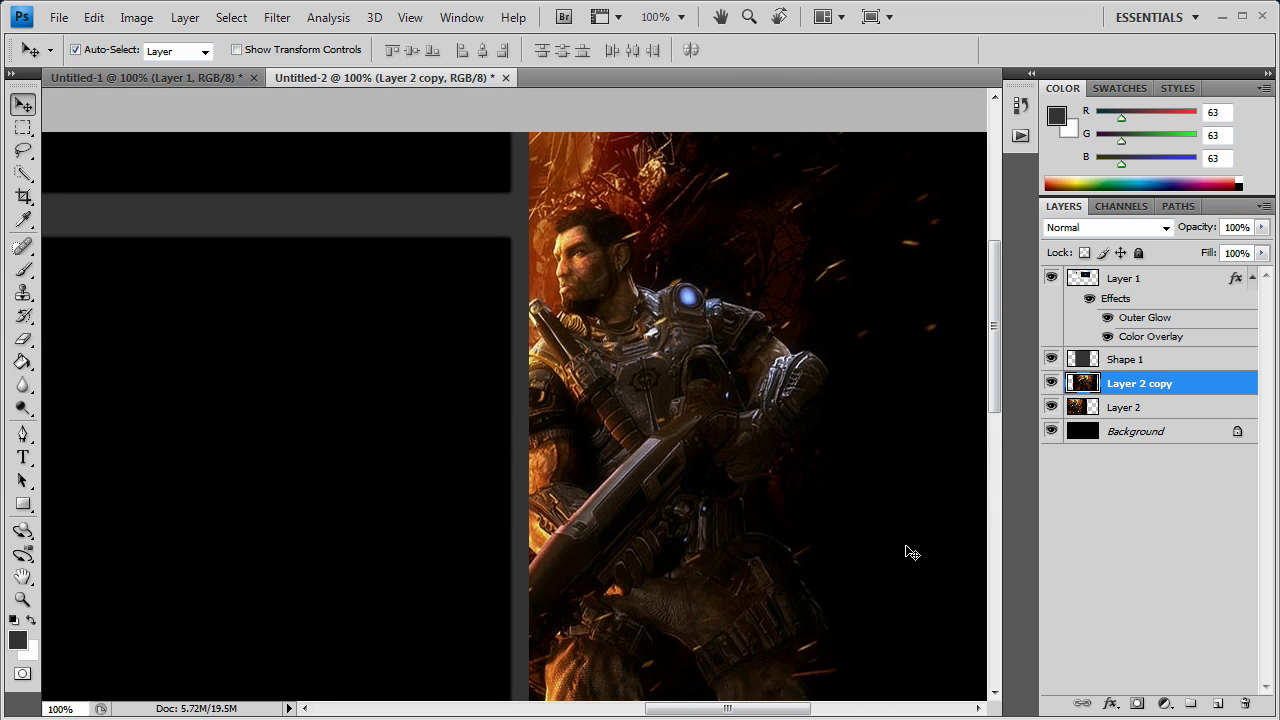
pyautogui.moveTo(734, 709); pyautogui.dragTo(578, 699)
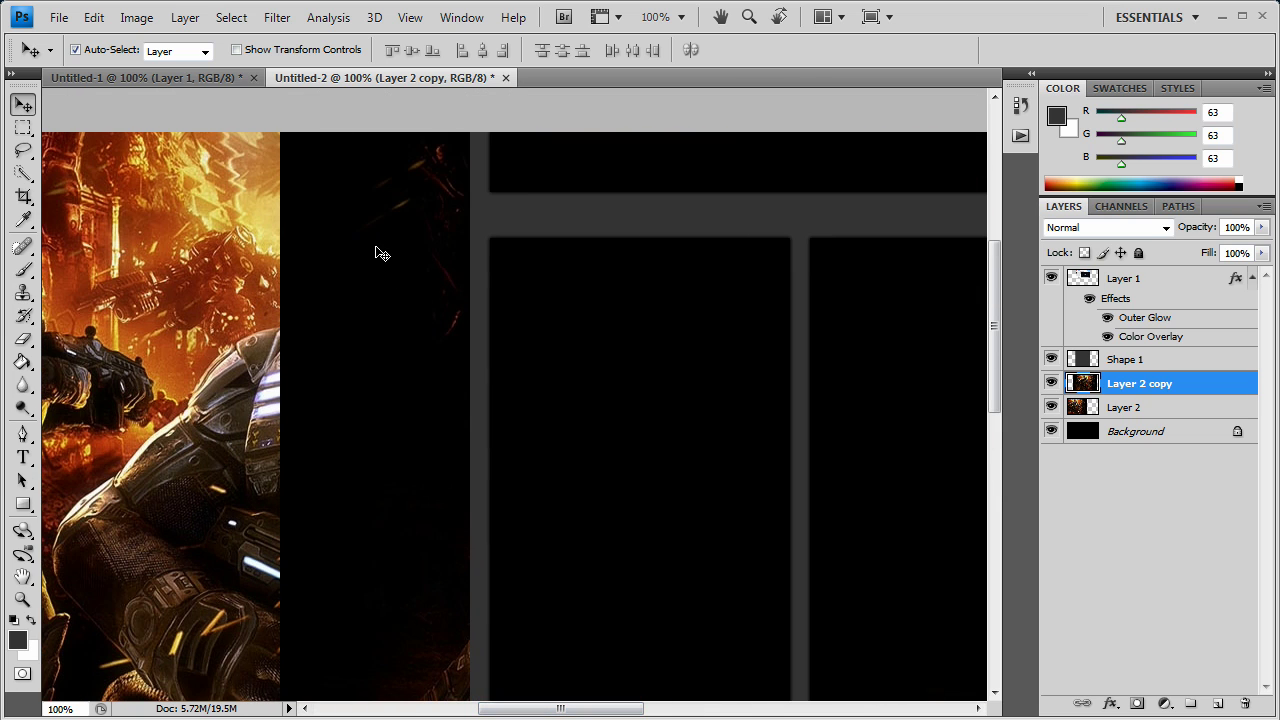
# Delete a rectangular region from Layer 2 copy, deselect, and return to the Move tool
pyautogui.click(23, 127)
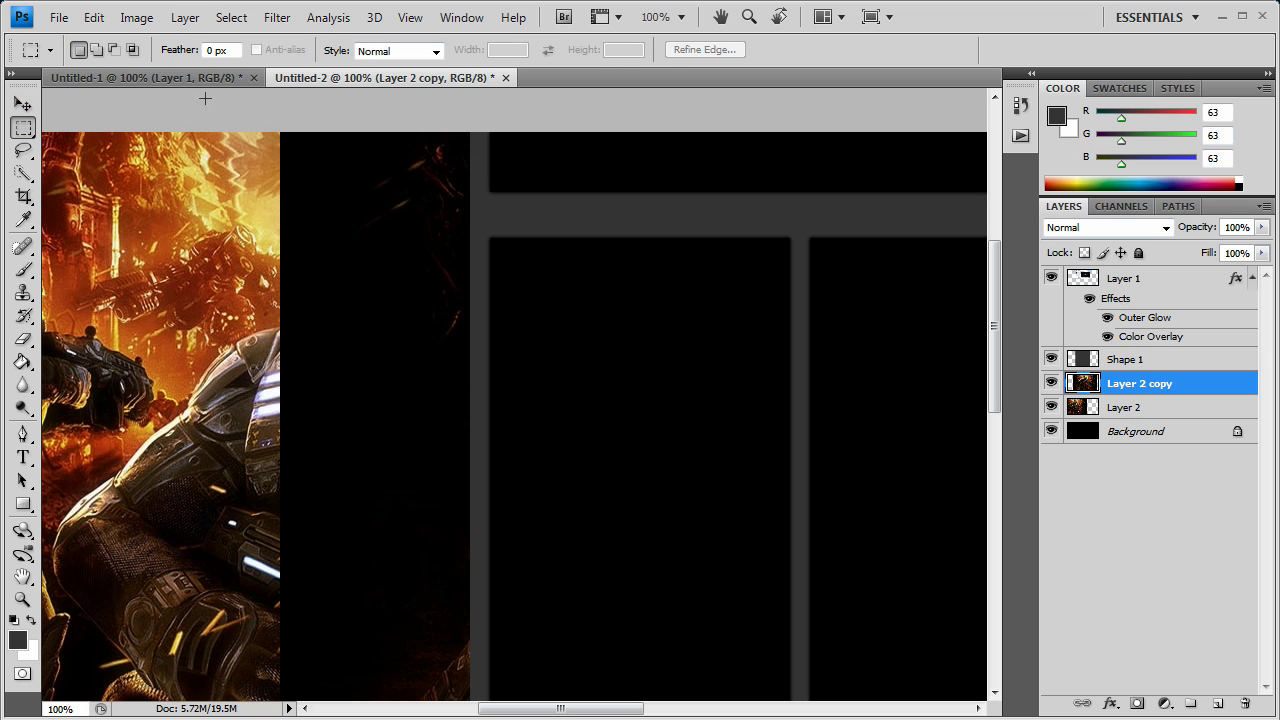
pyautogui.moveTo(242, 113); pyautogui.dragTo(531, 446)
pyautogui.scroll(5, 603, 409)
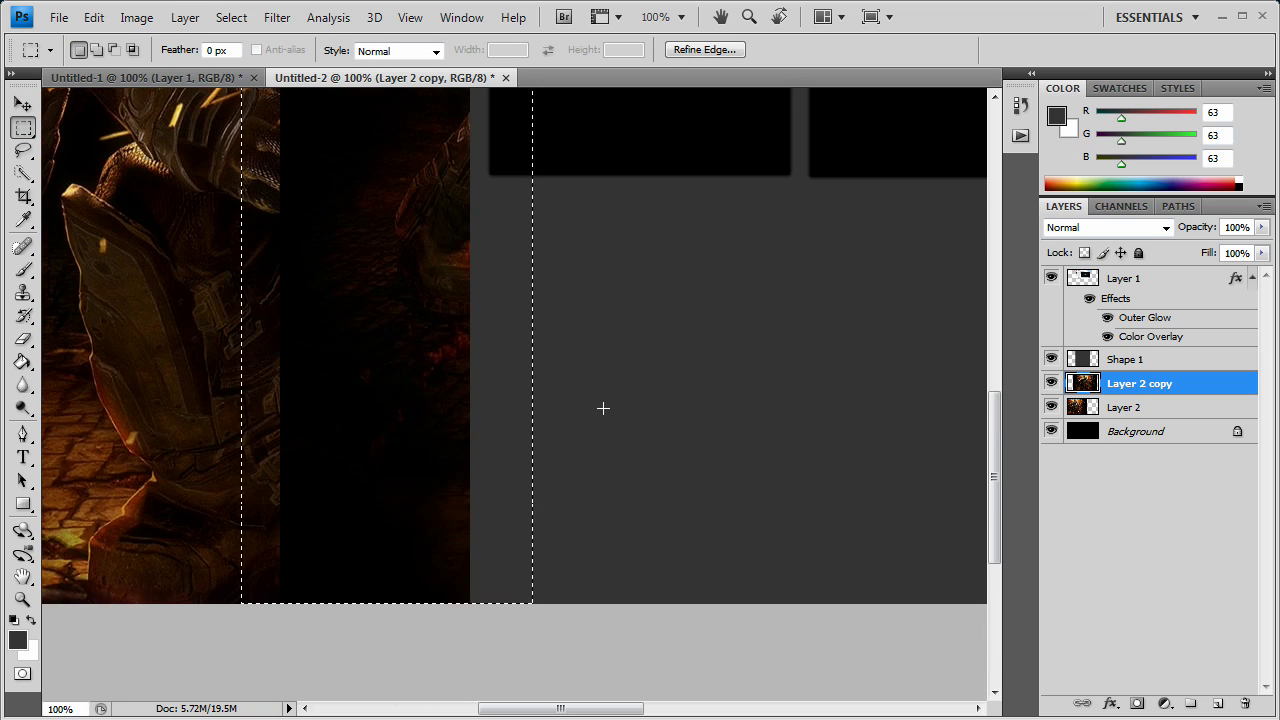
pyautogui.press('Delete')
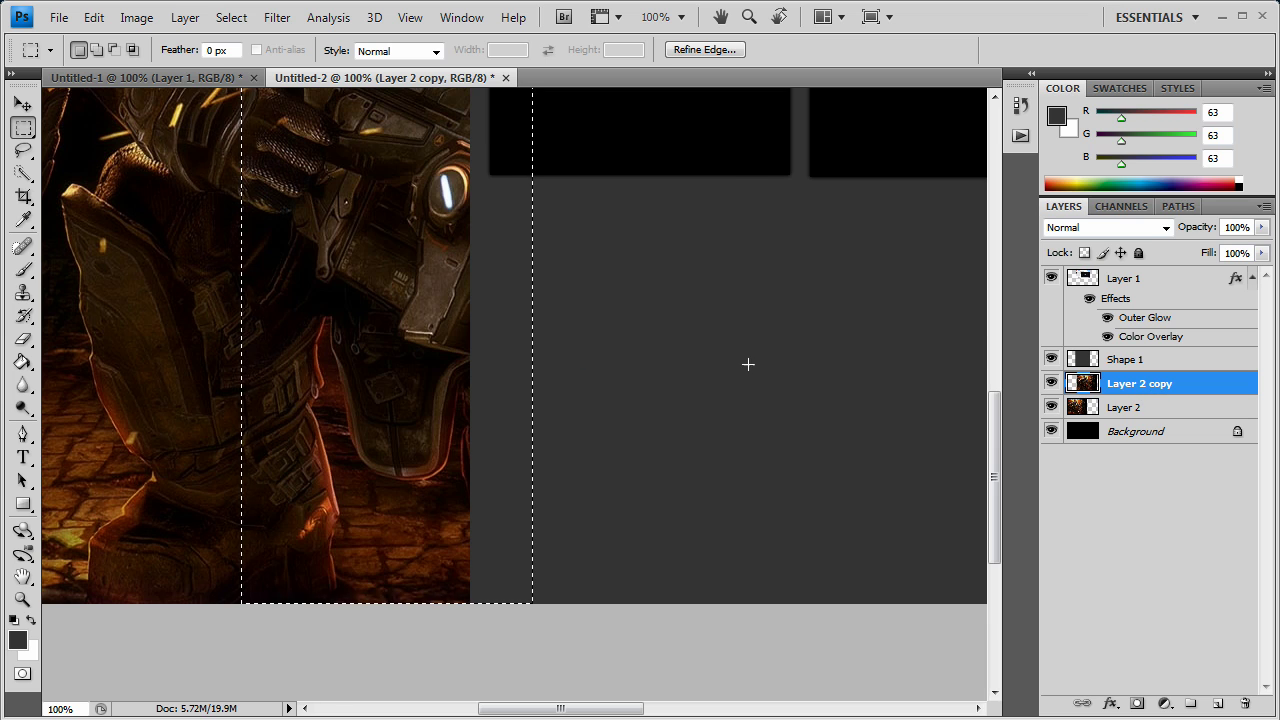
pyautogui.hotkey('ctrl', 'd')
pyautogui.scroll(3, 748, 350)
pyautogui.scroll(5, 748, 350)
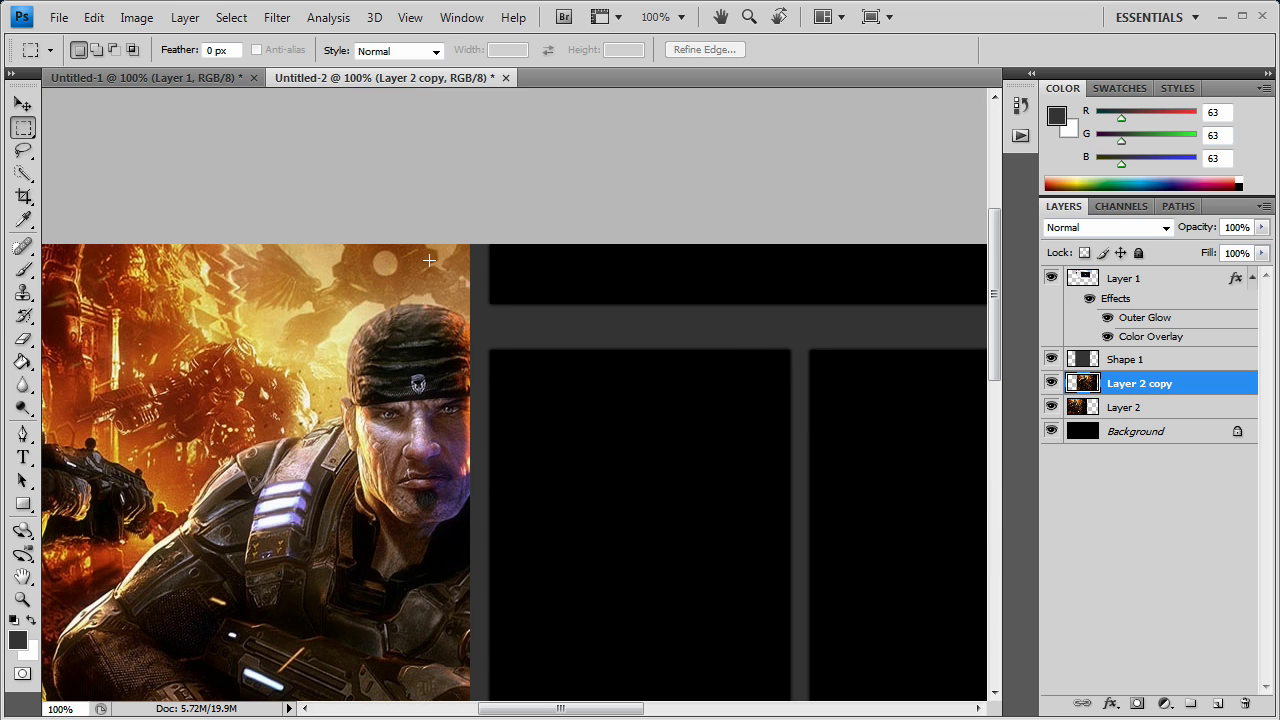
pyautogui.click(16, 110)
pyautogui.scroll(-1, 782, 374)
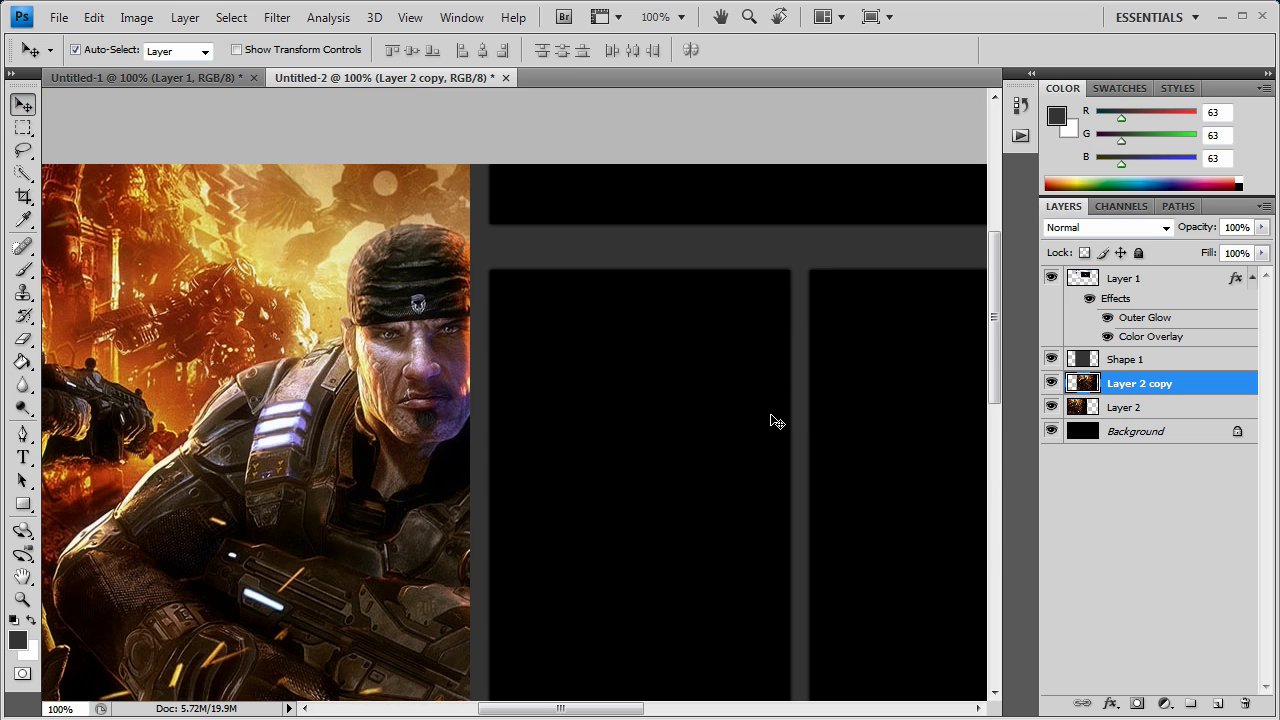
pyautogui.moveTo(612, 712); pyautogui.dragTo(656, 694)
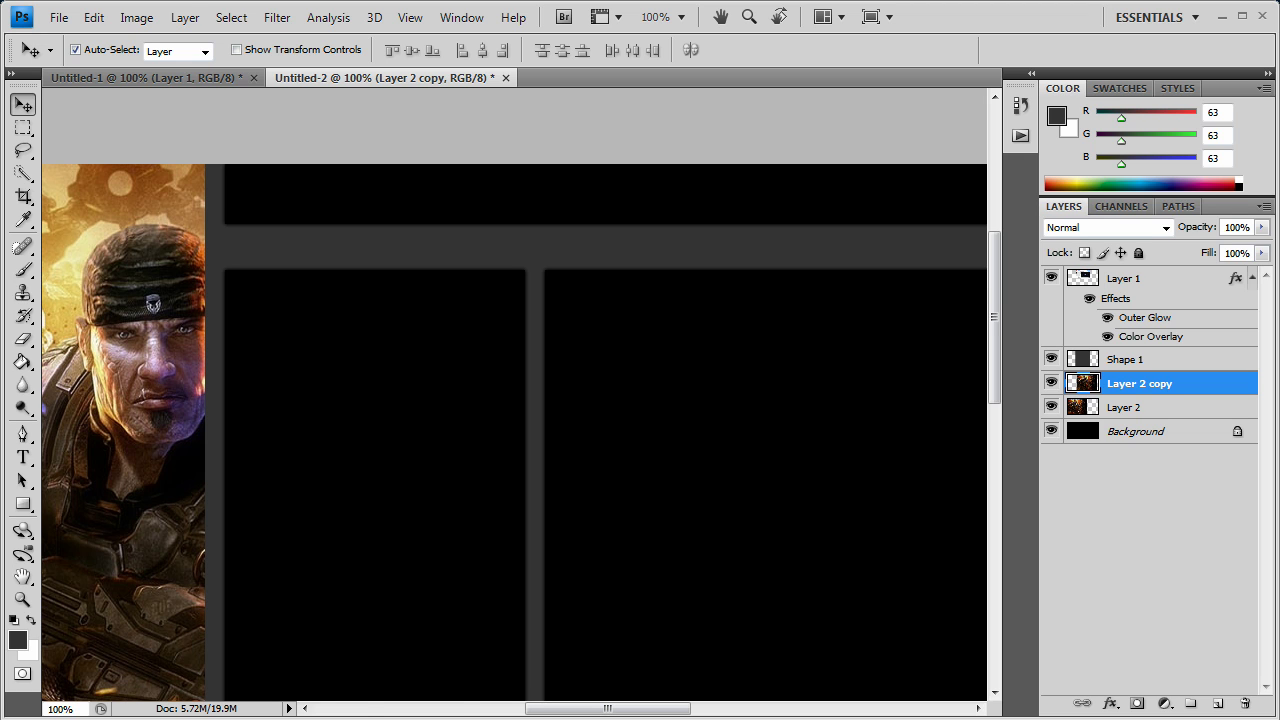
# Back in the layout, duplicate Layer 2 as Layer 2 copy 2
pyautogui.click(428, 715)
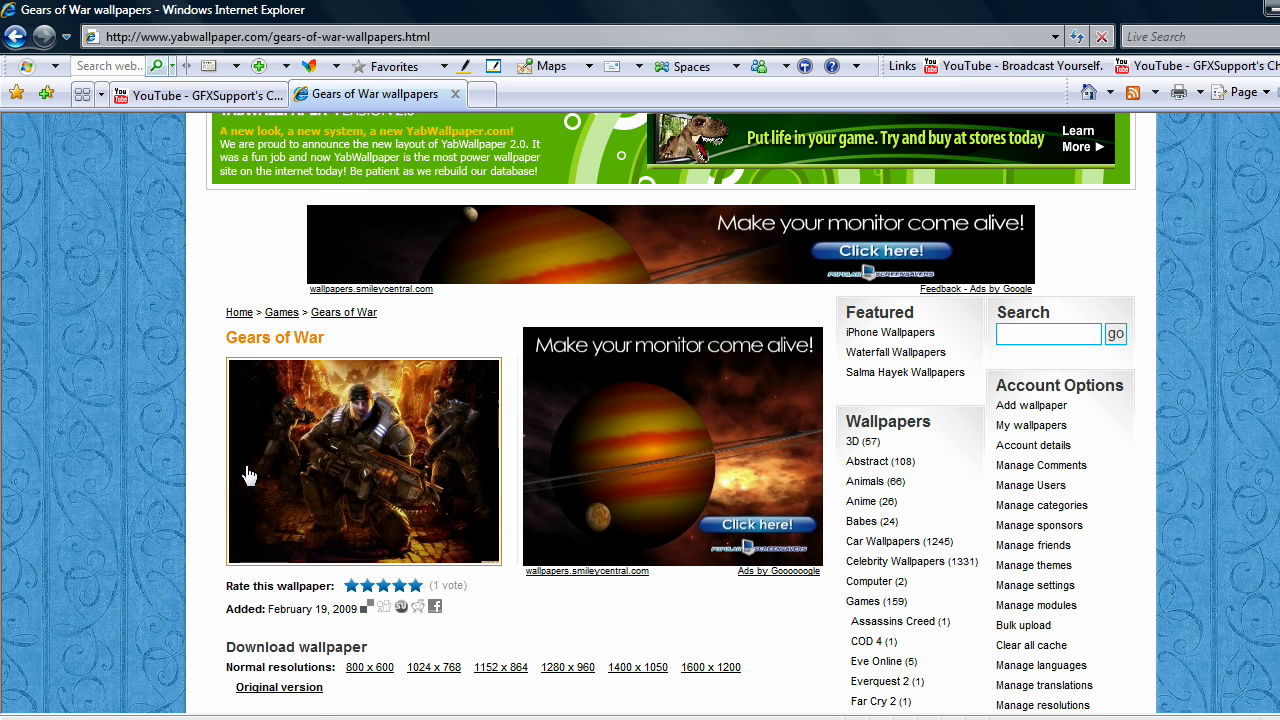
pyautogui.moveTo(268, 718)
pyautogui.click(268, 678)
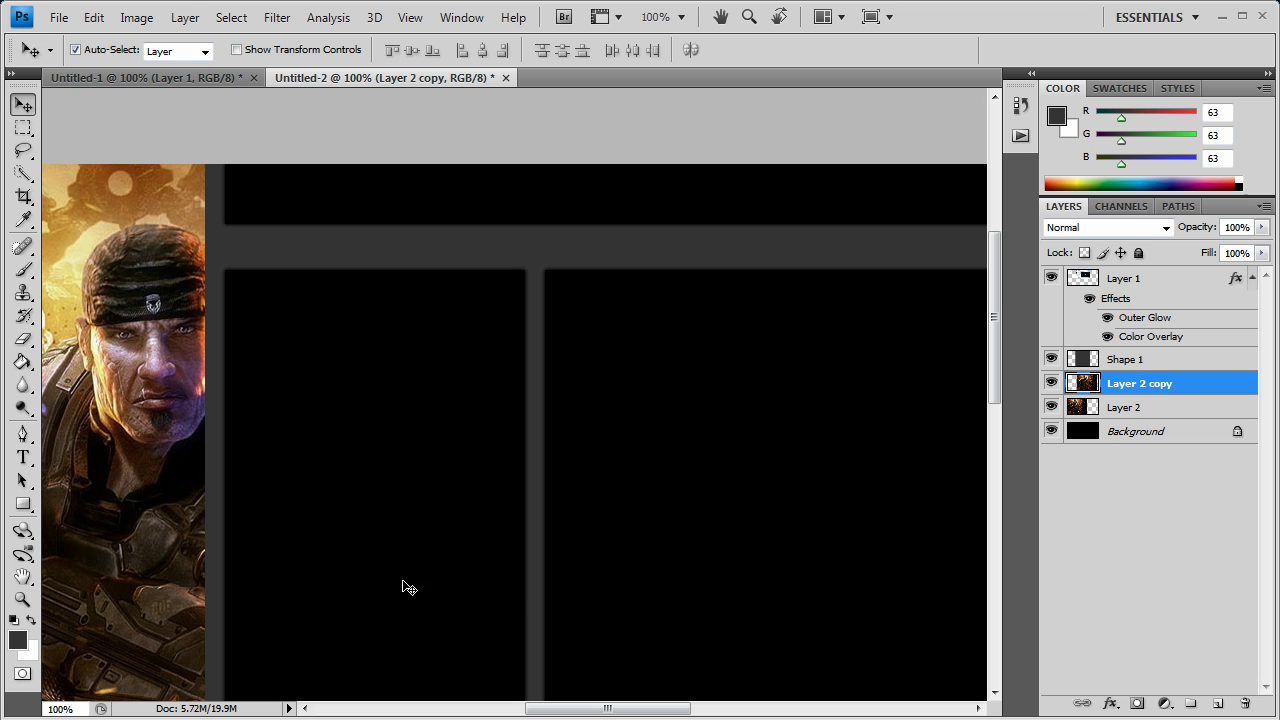
pyautogui.moveTo(614, 712); pyautogui.dragTo(533, 712)
pyautogui.click(1130, 407)
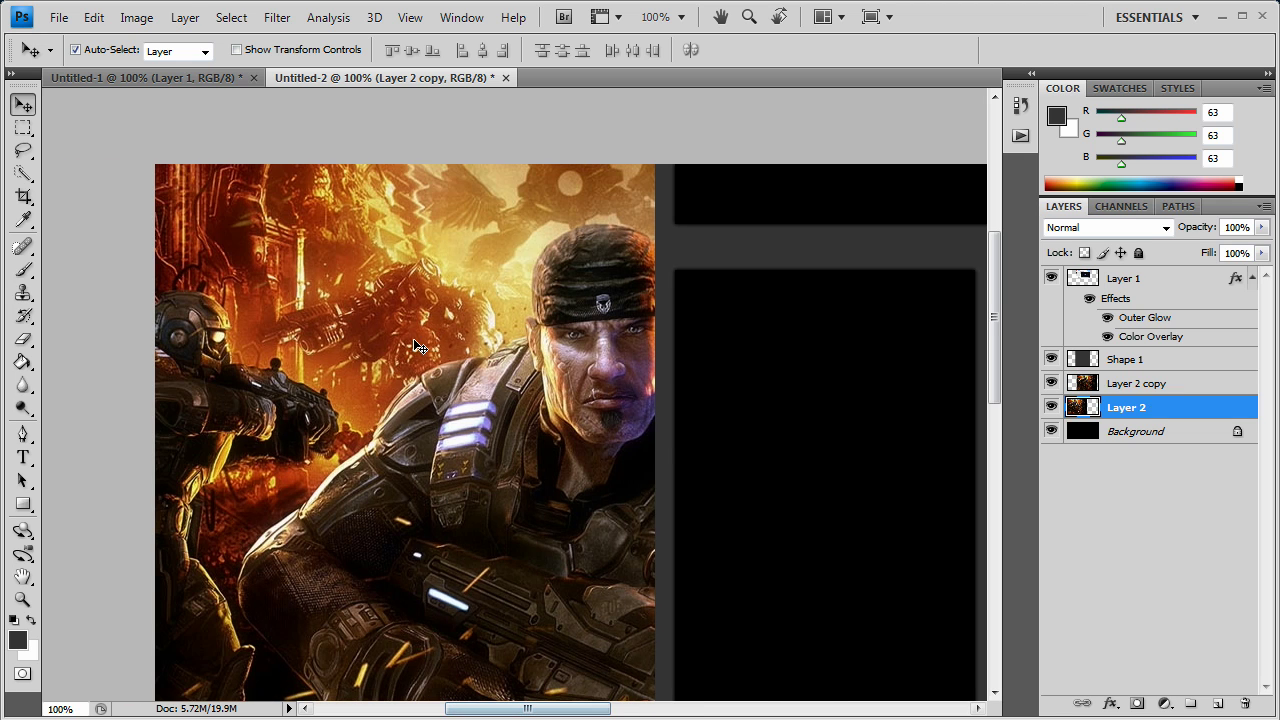
pyautogui.rightClick(1135, 409)
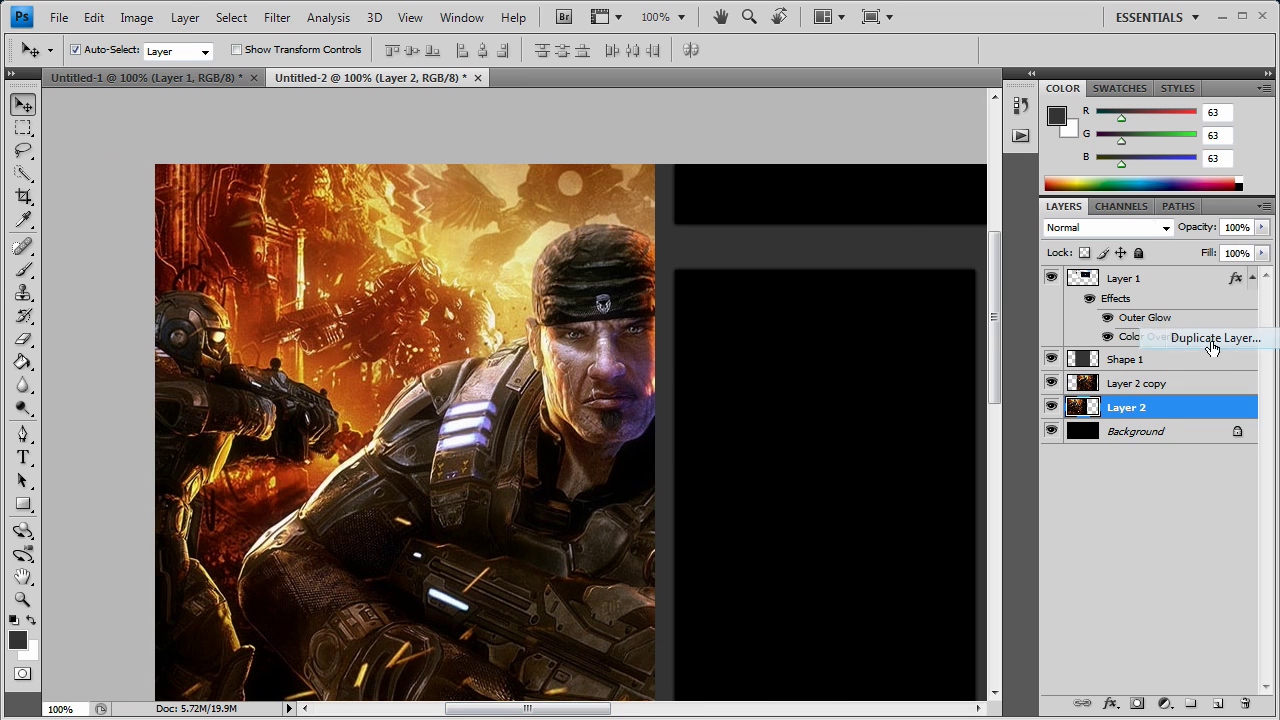
pyautogui.click(1158, 334)
pyautogui.click(852, 225)
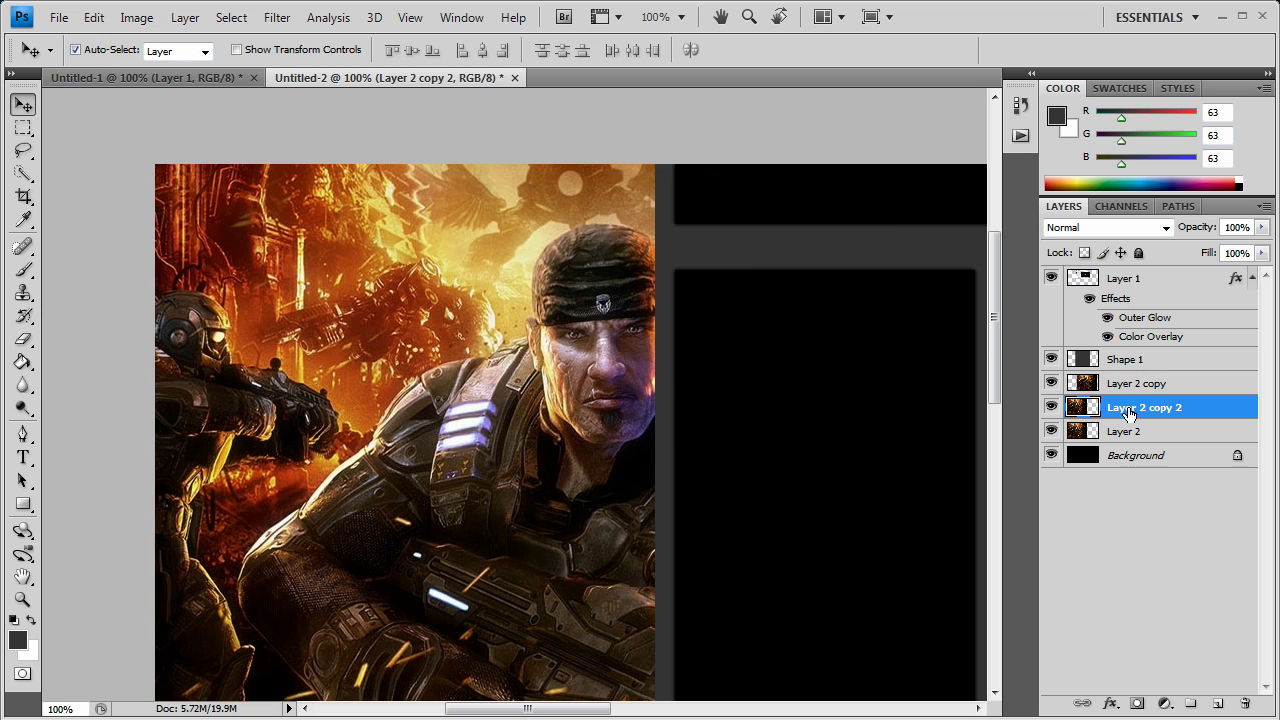
# Move Layer 2 copy 2 above Shape 1, trial-nudge it right, then delete it
pyautogui.moveTo(1129, 413); pyautogui.dragTo(1134, 357)
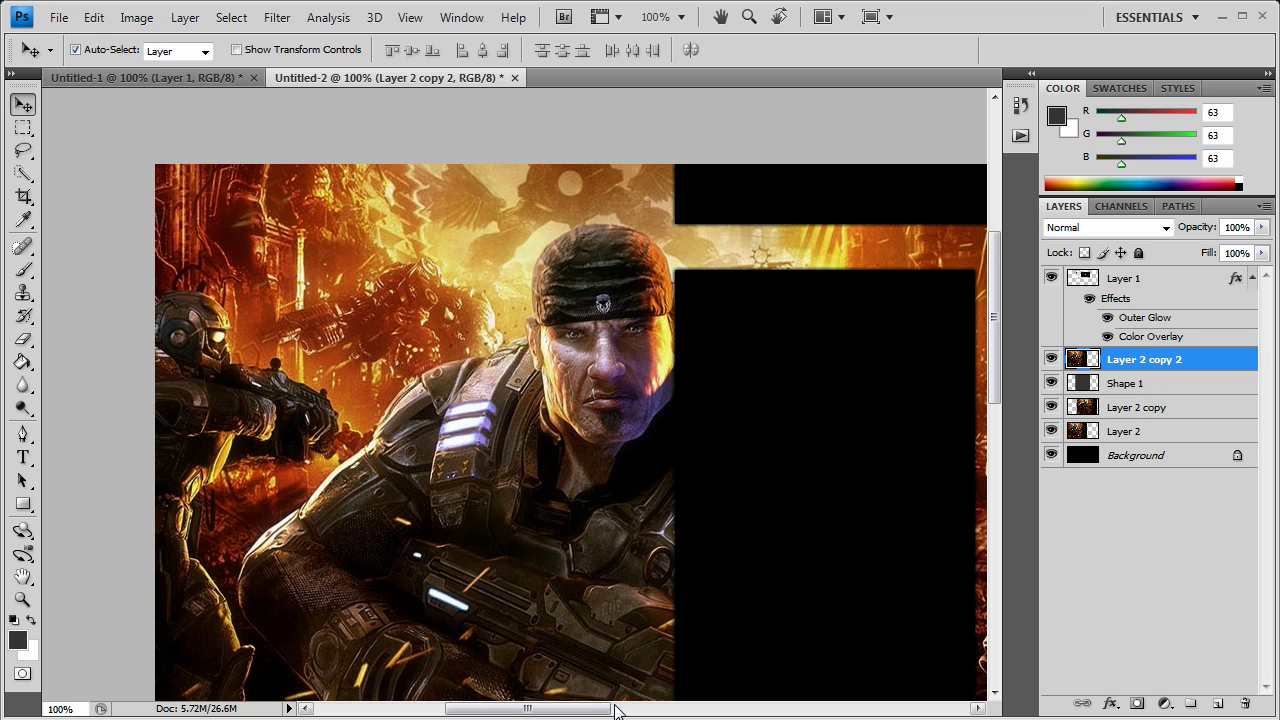
pyautogui.moveTo(576, 709); pyautogui.dragTo(702, 711)
pyautogui.hotkey('shift', 'Right')
pyautogui.hotkey('shift', 'Right')
pyautogui.hotkey('shift', 'Right')
pyautogui.hotkey('shift', 'Right')
pyautogui.hotkey('shift', 'Right')
pyautogui.hotkey('shift', 'Right')
pyautogui.hotkey('shift', 'Right')
pyautogui.hotkey('shift', 'Right')
pyautogui.hotkey('shift', 'Right')
pyautogui.hotkey('shift', 'Right')
pyautogui.hotkey('shift', 'Right')
pyautogui.hotkey('shift', 'Right')
pyautogui.hotkey('shift', 'Right')
pyautogui.hotkey('shift', 'Right')
pyautogui.hotkey('shift', 'Right')
pyautogui.hotkey('shift', 'Right')
pyautogui.hotkey('shift', 'Right')
pyautogui.hotkey('shift', 'Right')
pyautogui.hotkey('shift', 'Right')
pyautogui.hotkey('shift', 'Right')
pyautogui.hotkey('shift', 'Right')
pyautogui.hotkey('shift', 'Right')
pyautogui.hotkey('shift', 'Right')
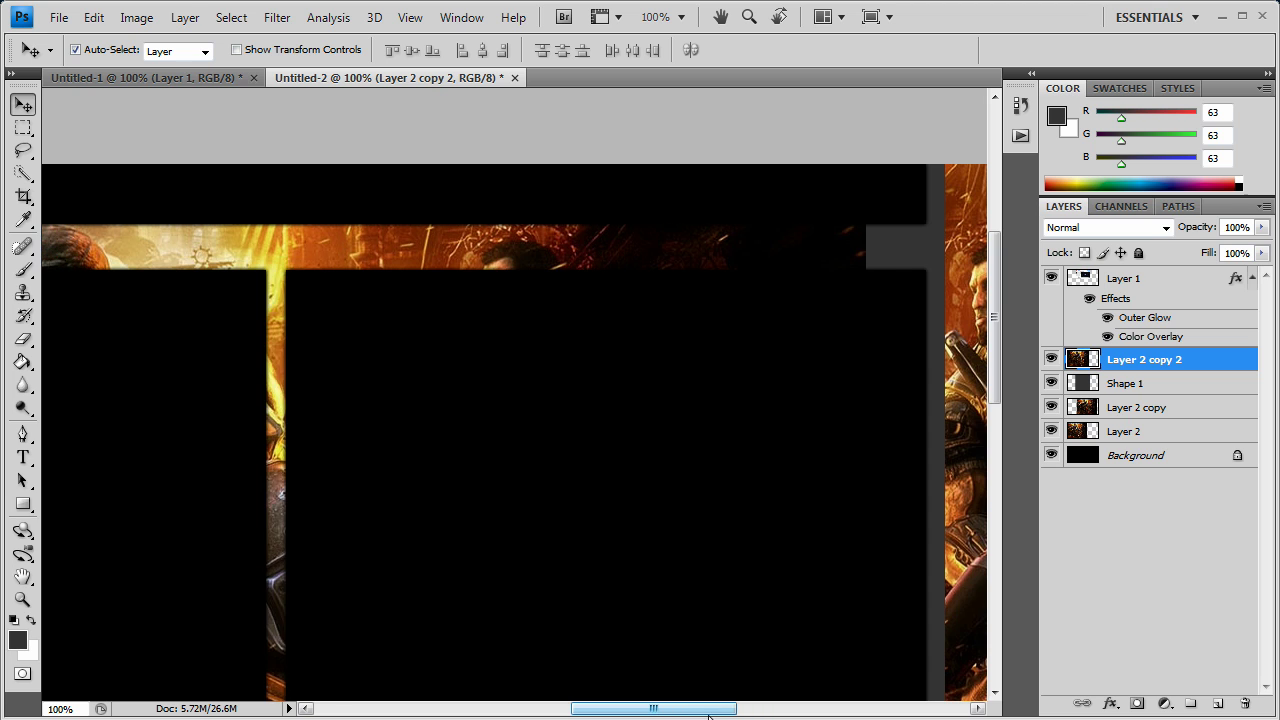
pyautogui.hotkey('shift', 'Right')
pyautogui.hotkey('shift', 'Right')
pyautogui.hotkey('shift', 'Right')
pyautogui.hotkey('shift', 'Right')
pyautogui.hotkey('shift', 'Right')
pyautogui.hotkey('shift', 'Right')
pyautogui.hotkey('shift', 'Right')
pyautogui.hotkey('shift', 'Right')
pyautogui.hotkey('shift', 'Right')
pyautogui.hotkey('shift', 'Right')
pyautogui.hotkey('shift', 'Right')
pyautogui.hotkey('shift', 'Right')
pyautogui.hotkey('shift', 'Right')
pyautogui.hotkey('shift', 'Right')
pyautogui.hotkey('shift', 'Right')
pyautogui.hotkey('shift', 'Right')
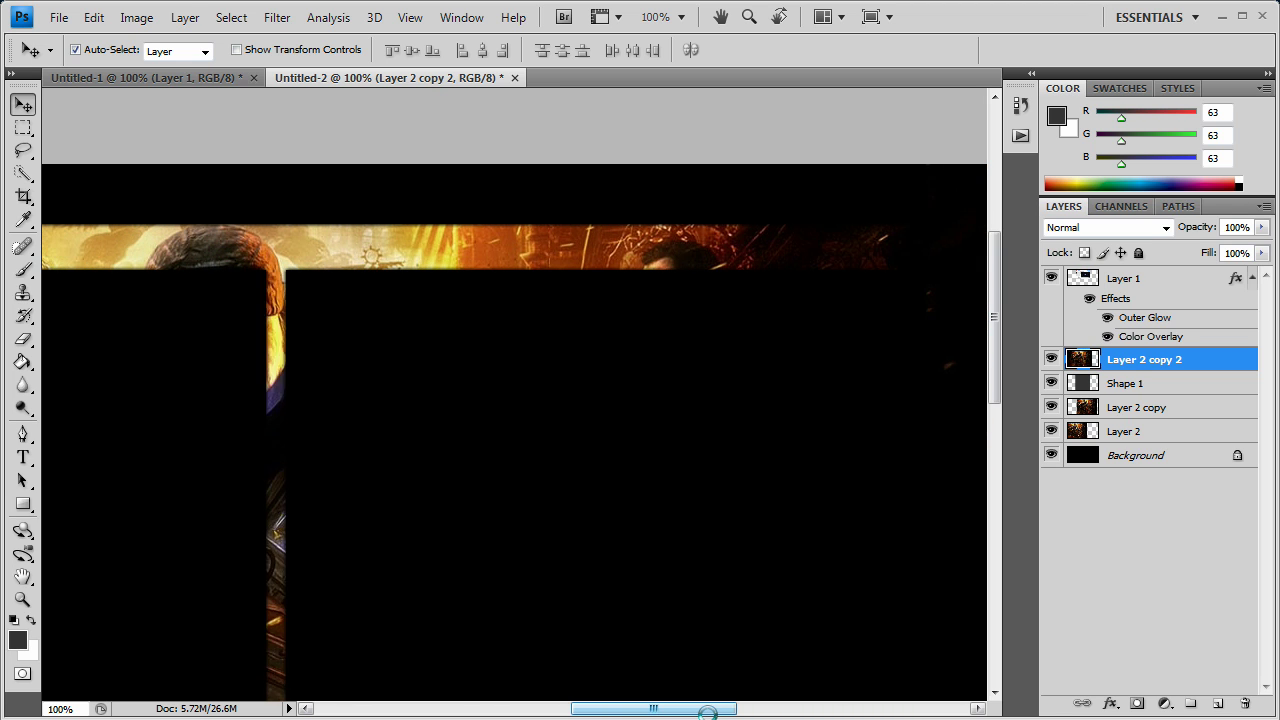
pyautogui.hotkey('shift', 'Right')
pyautogui.hotkey('shift', 'Right')
pyautogui.hotkey('shift', 'Right')
pyautogui.hotkey('shift', 'Right')
pyautogui.hotkey('shift', 'Right')
pyautogui.hotkey('shift', 'Right')
pyautogui.hotkey('shift', 'Right')
pyautogui.hotkey('shift', 'Right')
pyautogui.hotkey('shift', 'Right')
pyautogui.hotkey('shift', 'Right')
pyautogui.hotkey('shift', 'Right')
pyautogui.hotkey('shift', 'Right')
pyautogui.hotkey('shift', 'Right')
pyautogui.hotkey('shift', 'Right')
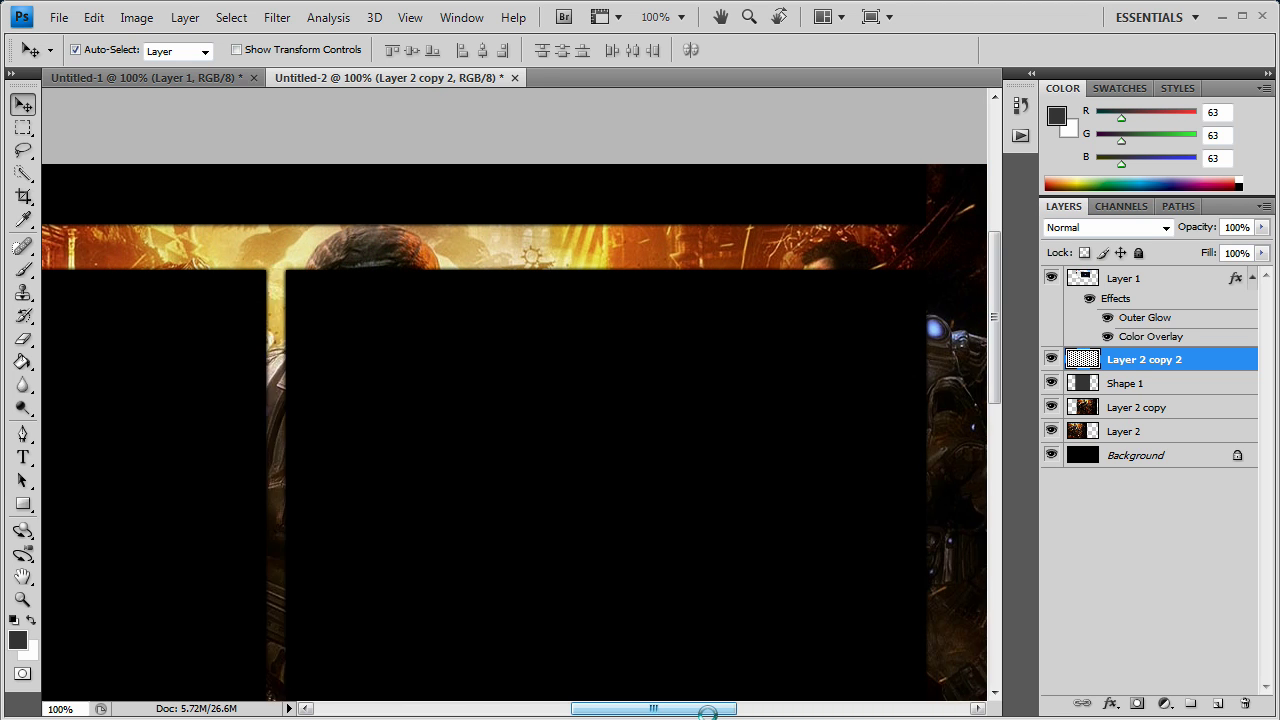
pyautogui.hotkey('shift', 'Left')
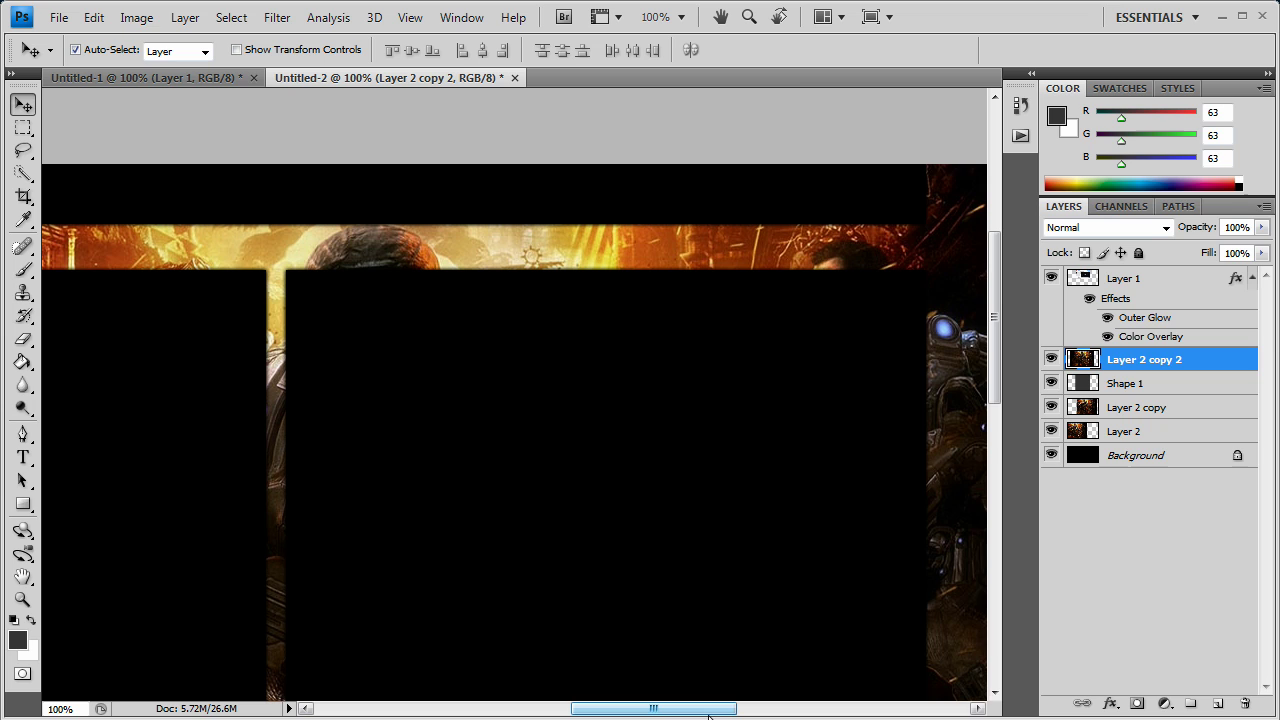
pyautogui.press('Delete')
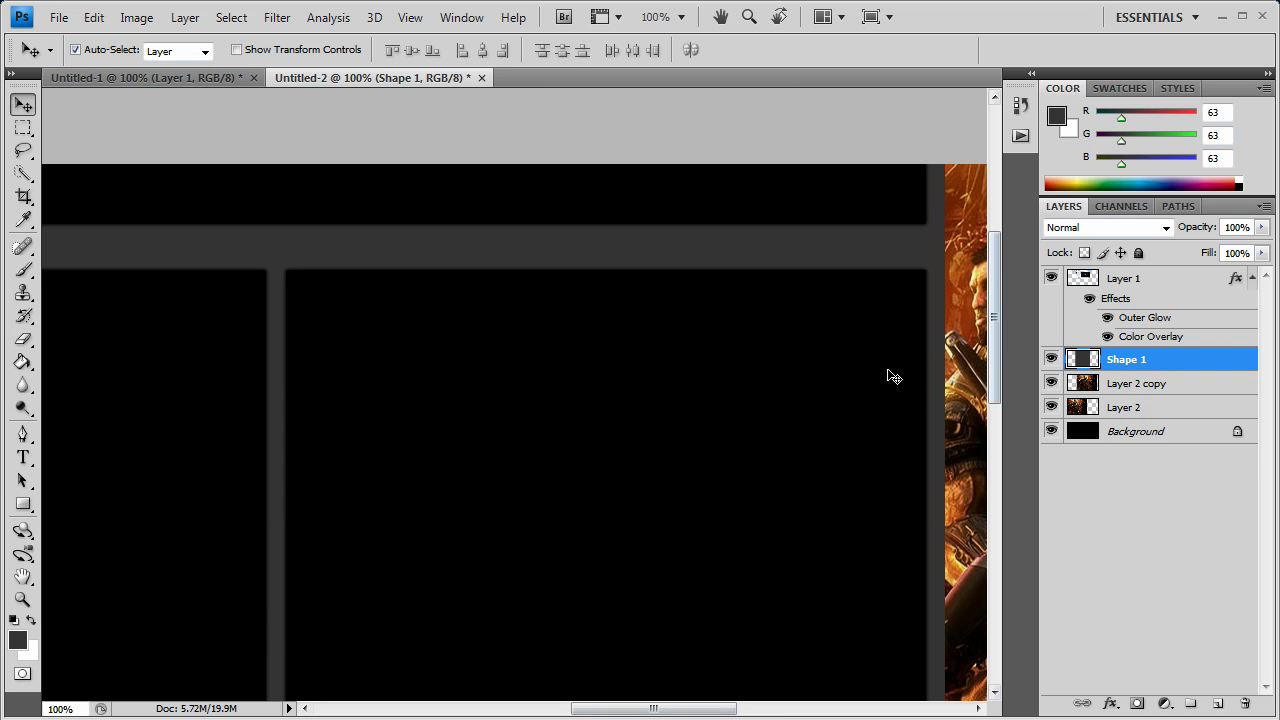
# Go back to the YabWallpaper home page and open the Silent Hill wallpaper's page
pyautogui.moveTo(670, 708); pyautogui.dragTo(628, 708)
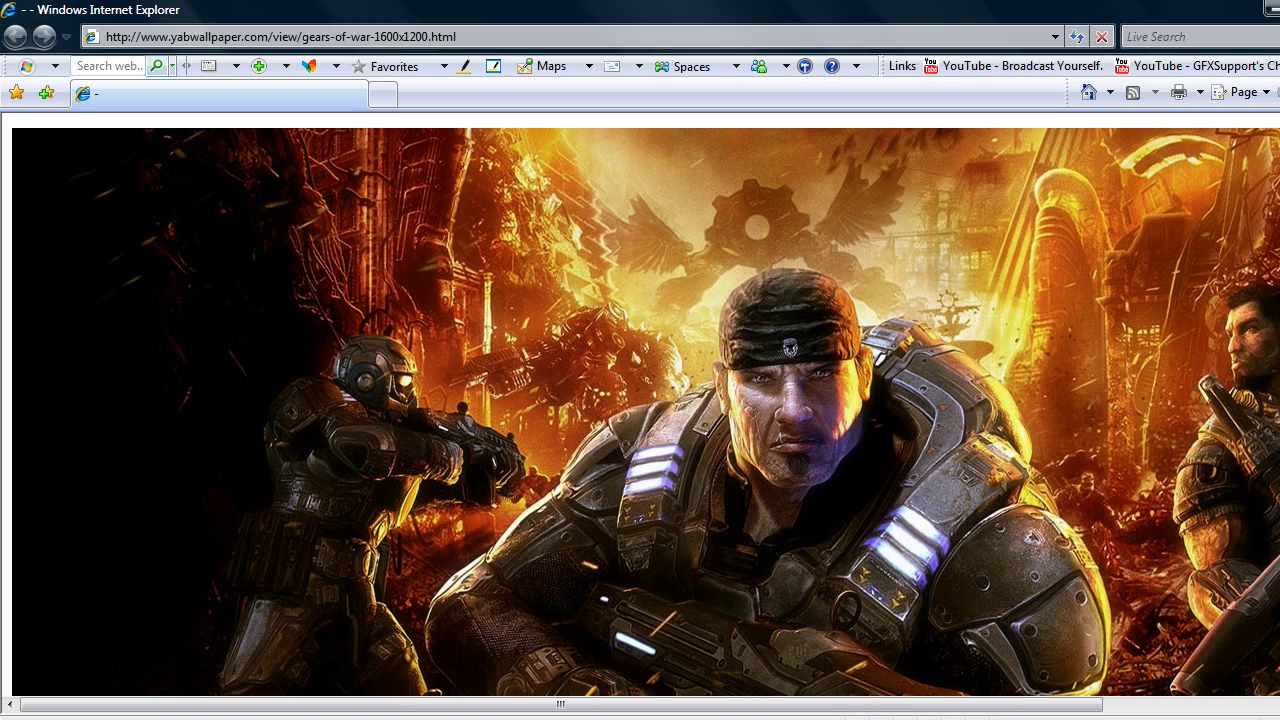
pyautogui.press('BackSpace')
pyautogui.click(16, 38)
pyautogui.click(26, 38)
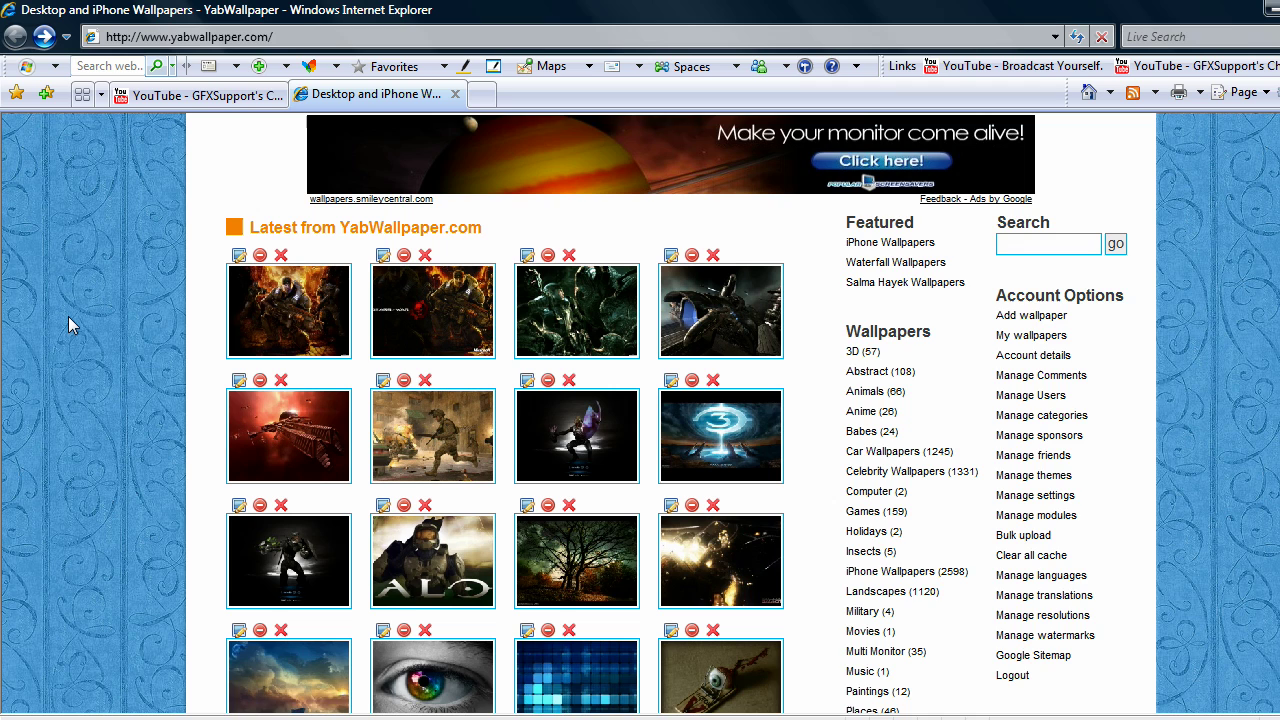
pyautogui.scroll(-3, 68, 316)
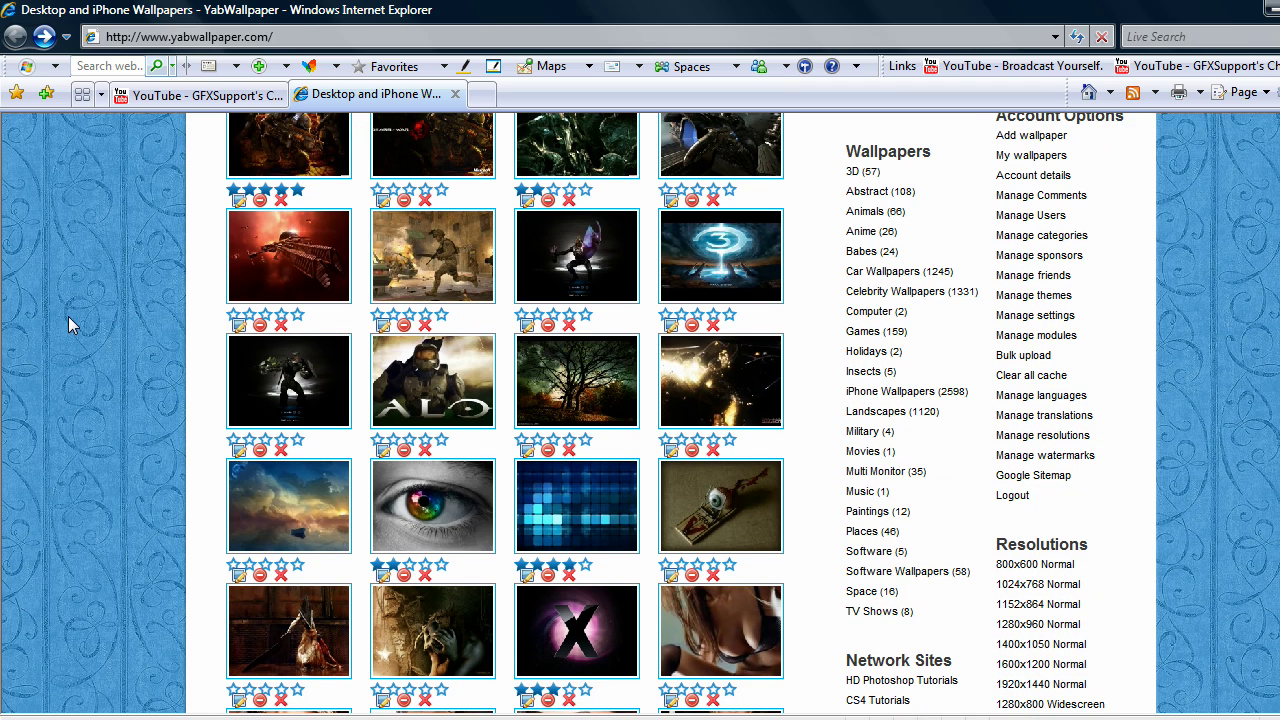
pyautogui.click(231, 617)
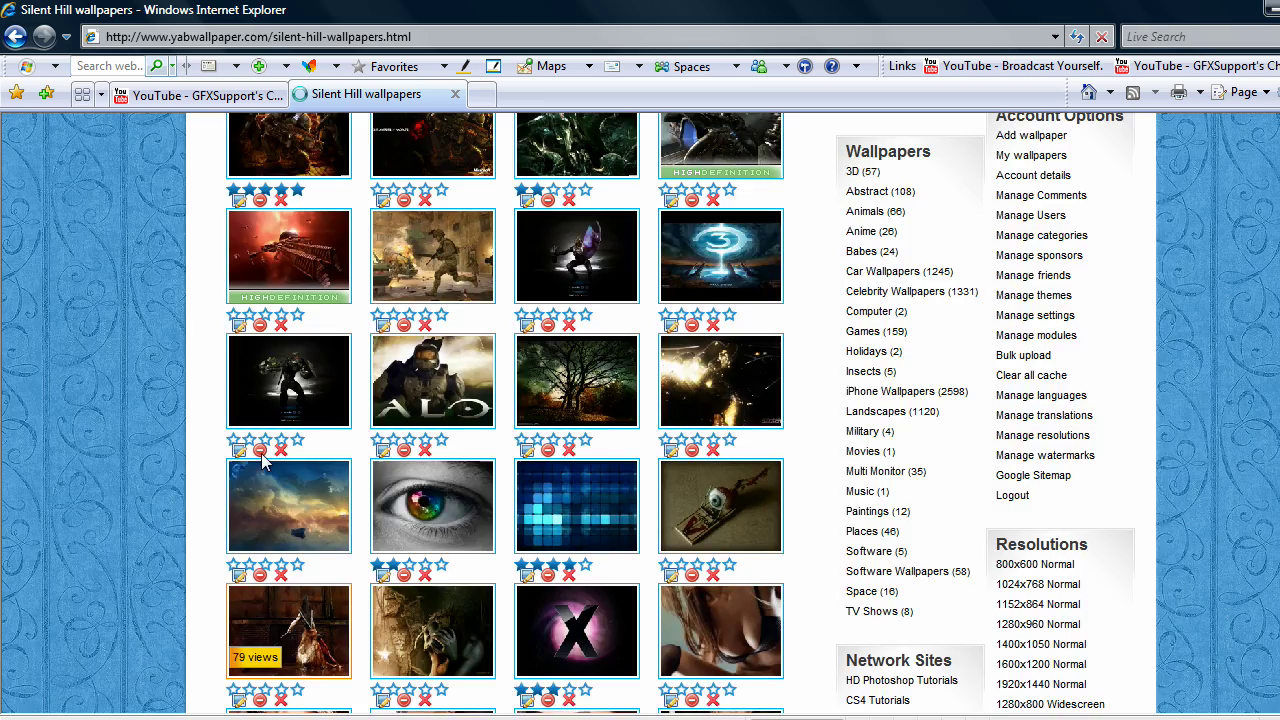
# Open the 1600 x 1200 Silent Hill image, maximize its window and copy it
pyautogui.scroll(-5, 90, 500)
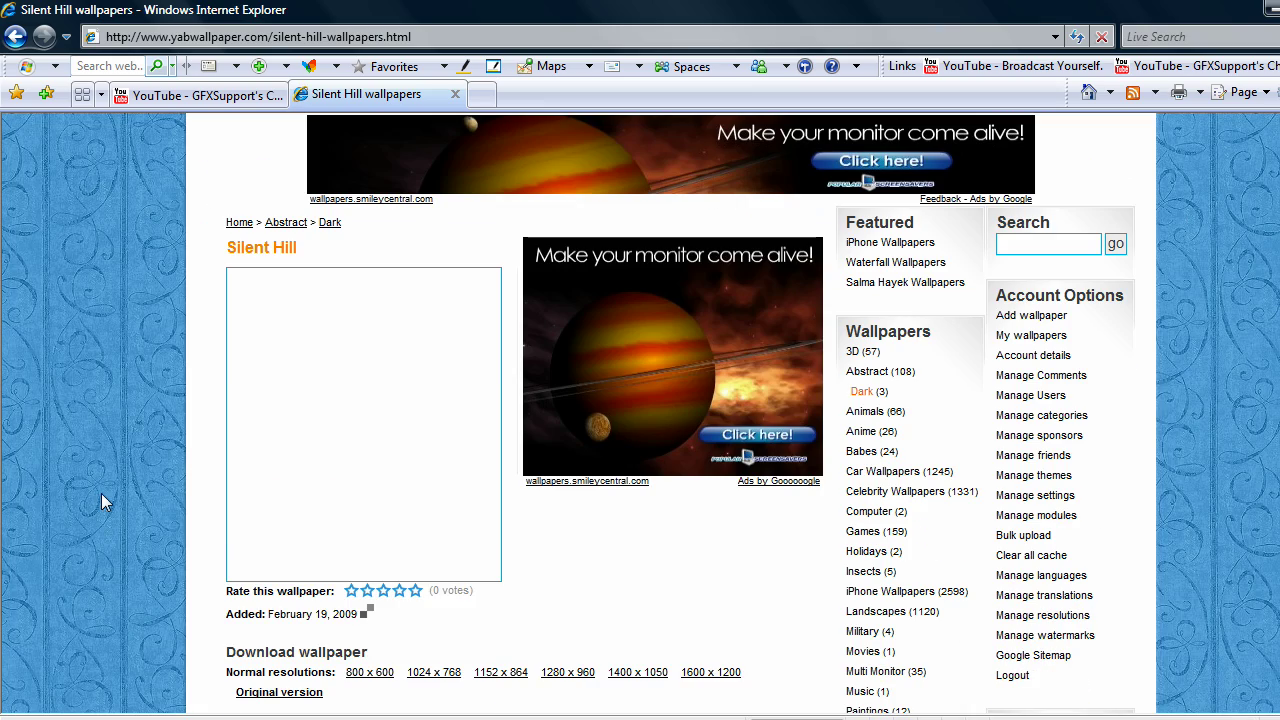
pyautogui.scroll(-3, 511, 511)
pyautogui.scroll(-2, 511, 511)
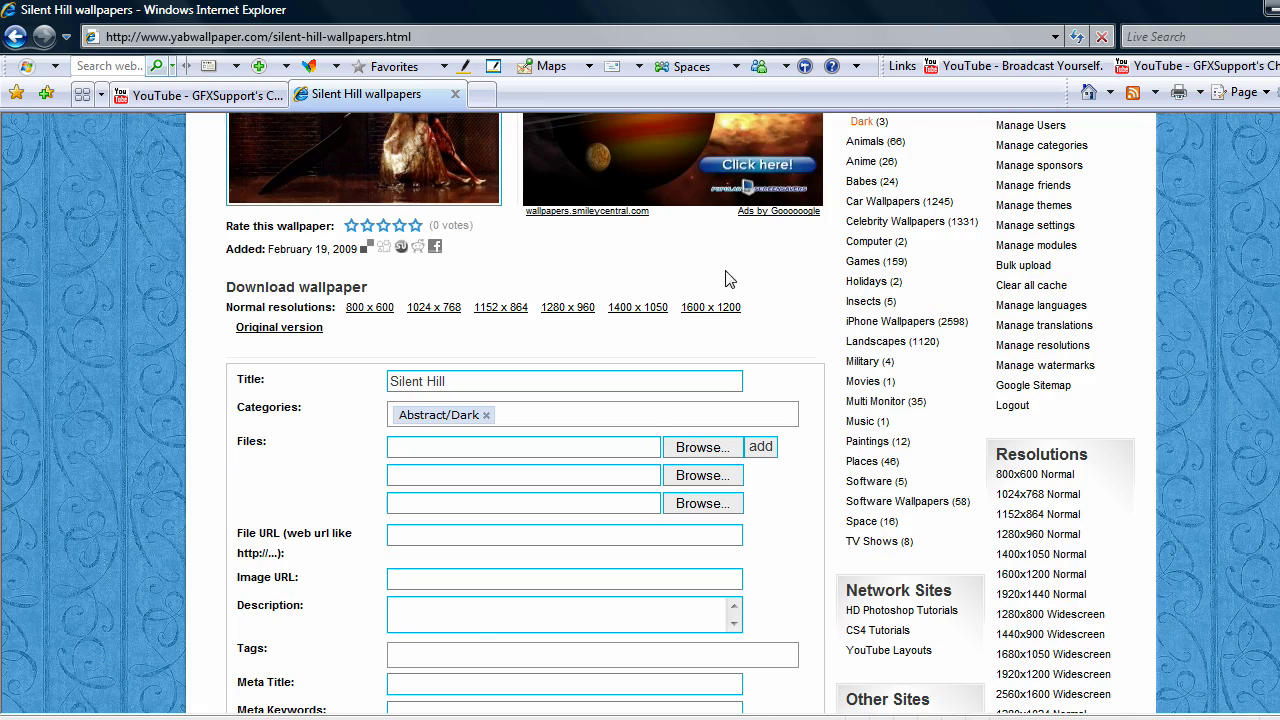
pyautogui.click(700, 307)
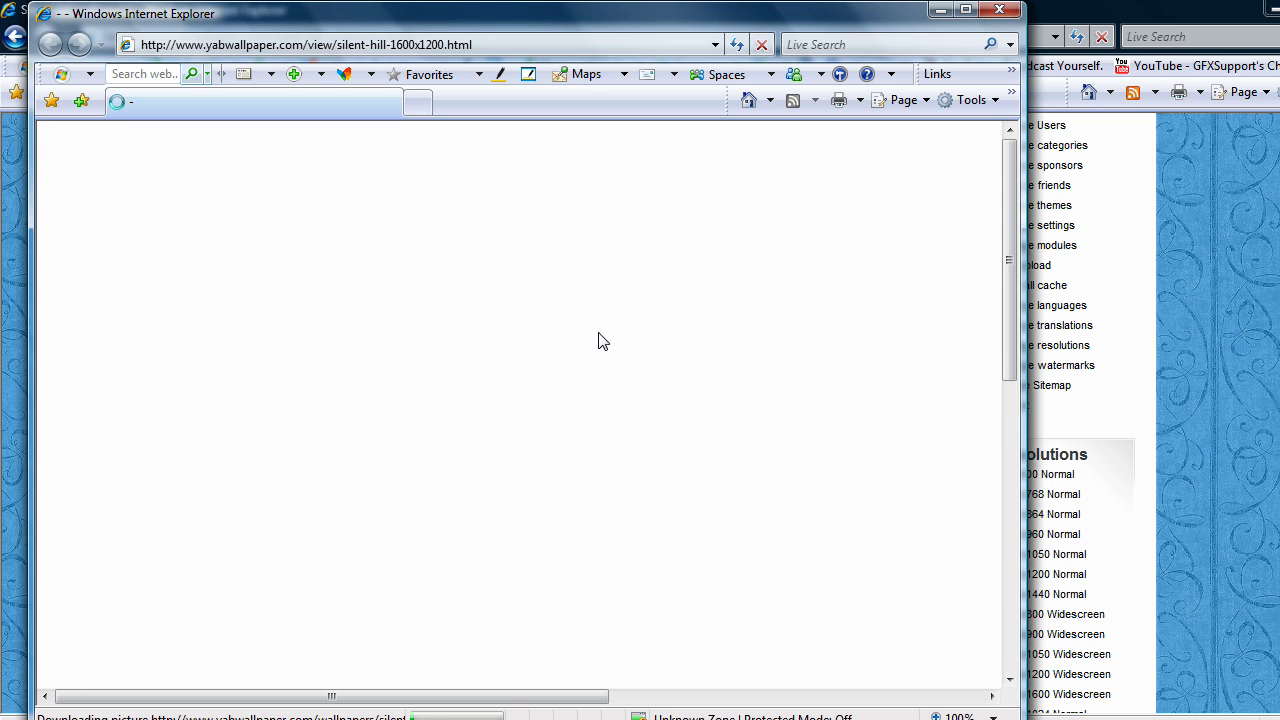
pyautogui.doubleClick(720, 14)
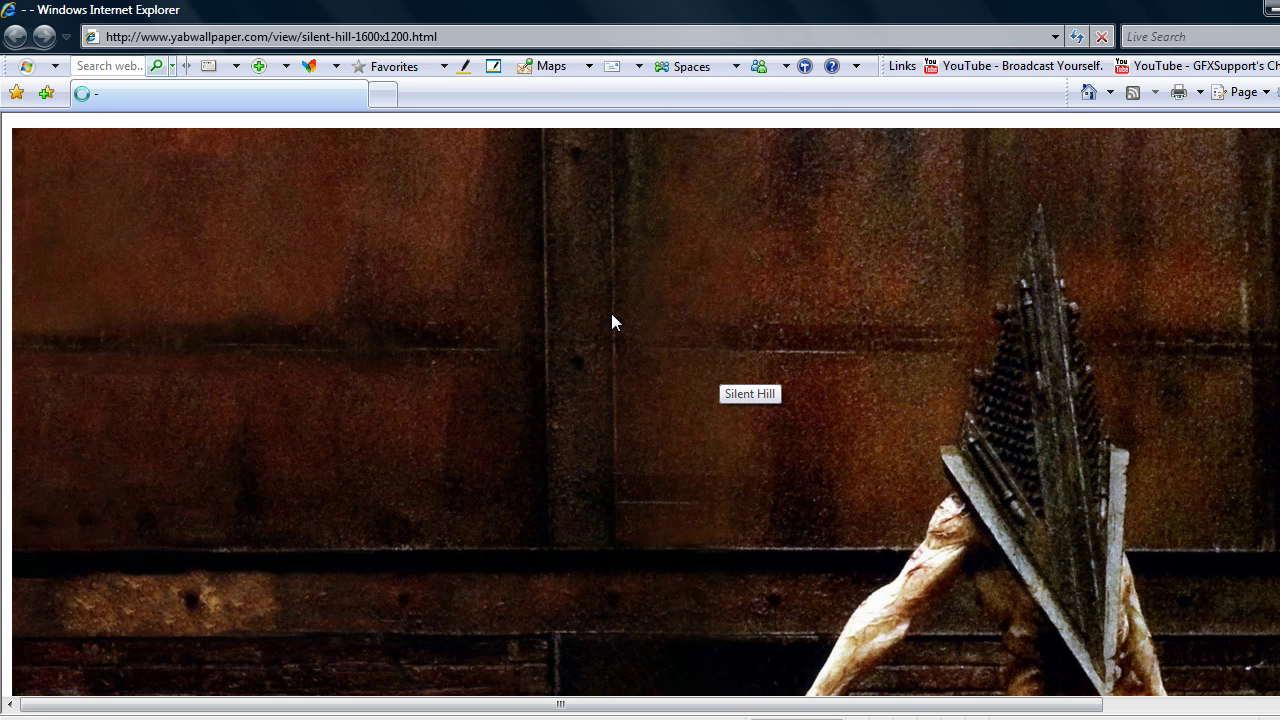
pyautogui.rightClick(613, 321)
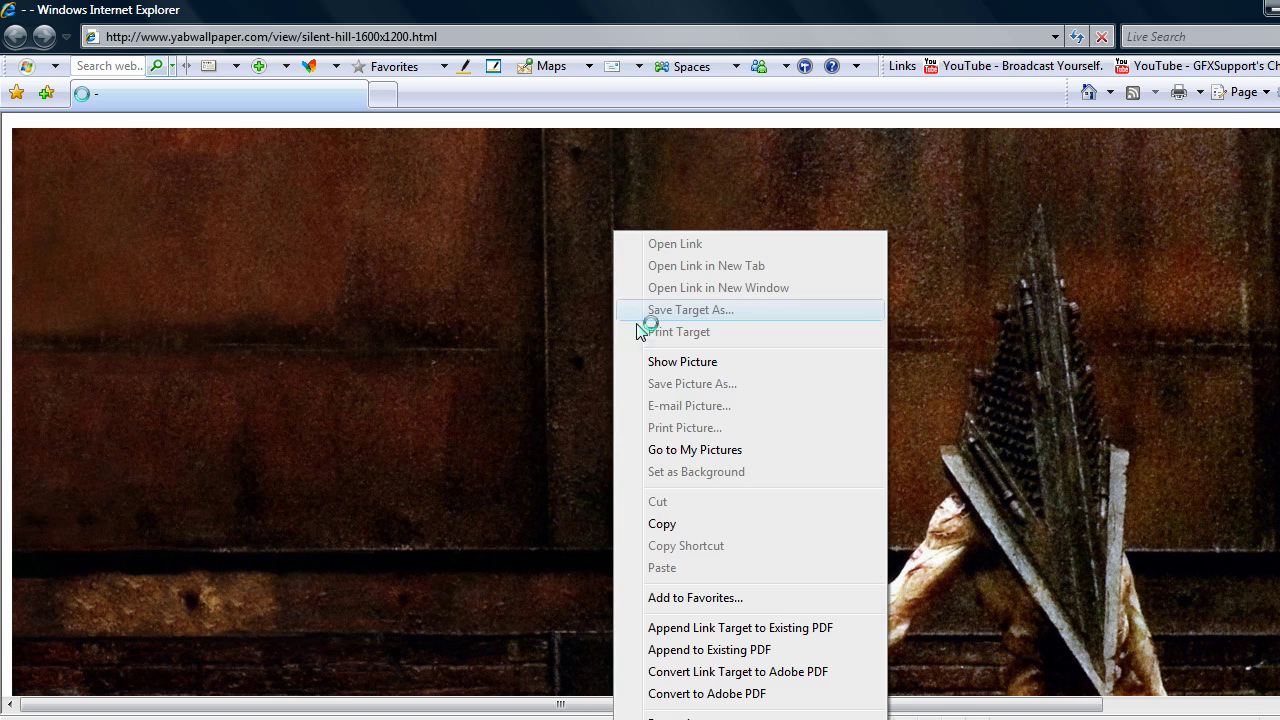
pyautogui.click(671, 525)
# Paste the rusty Silent Hill texture as Layer 3 and clip it to Shape 1
pyautogui.hotkey('alt', 'Tab')
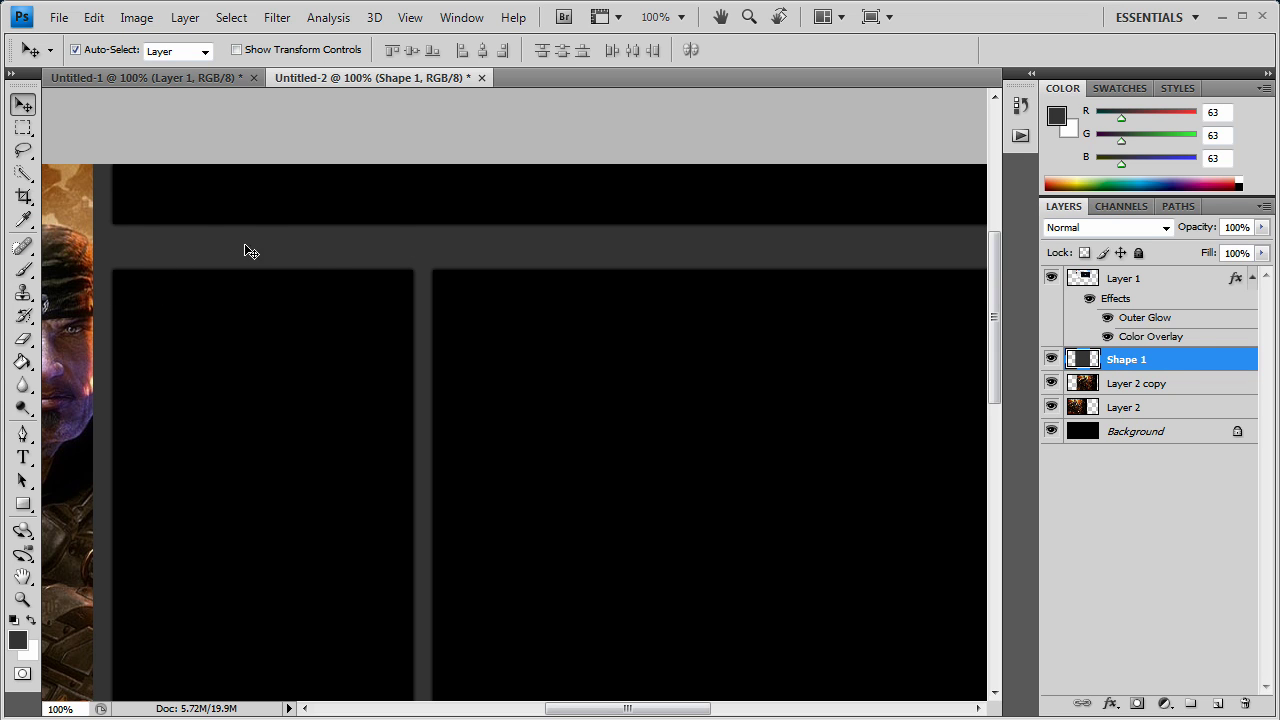
pyautogui.hotkey('ctrl', 'v')
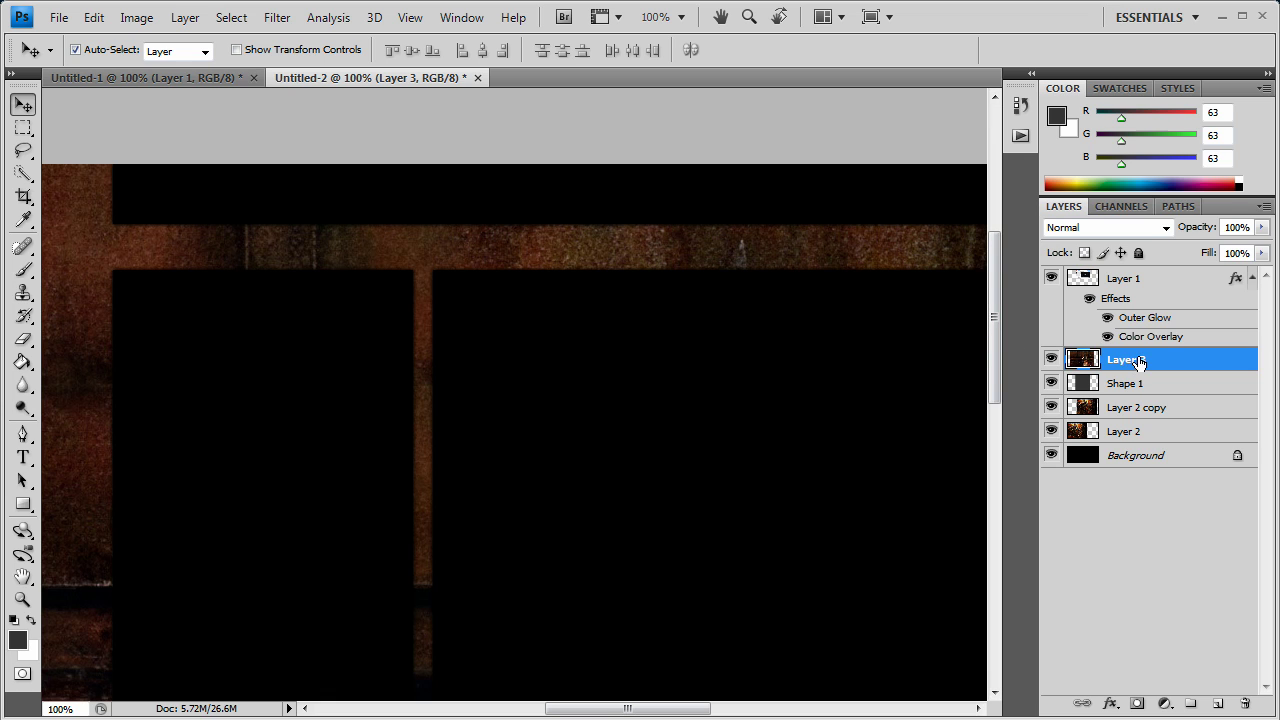
pyautogui.rightClick(1140, 362)
pyautogui.click(1201, 494)
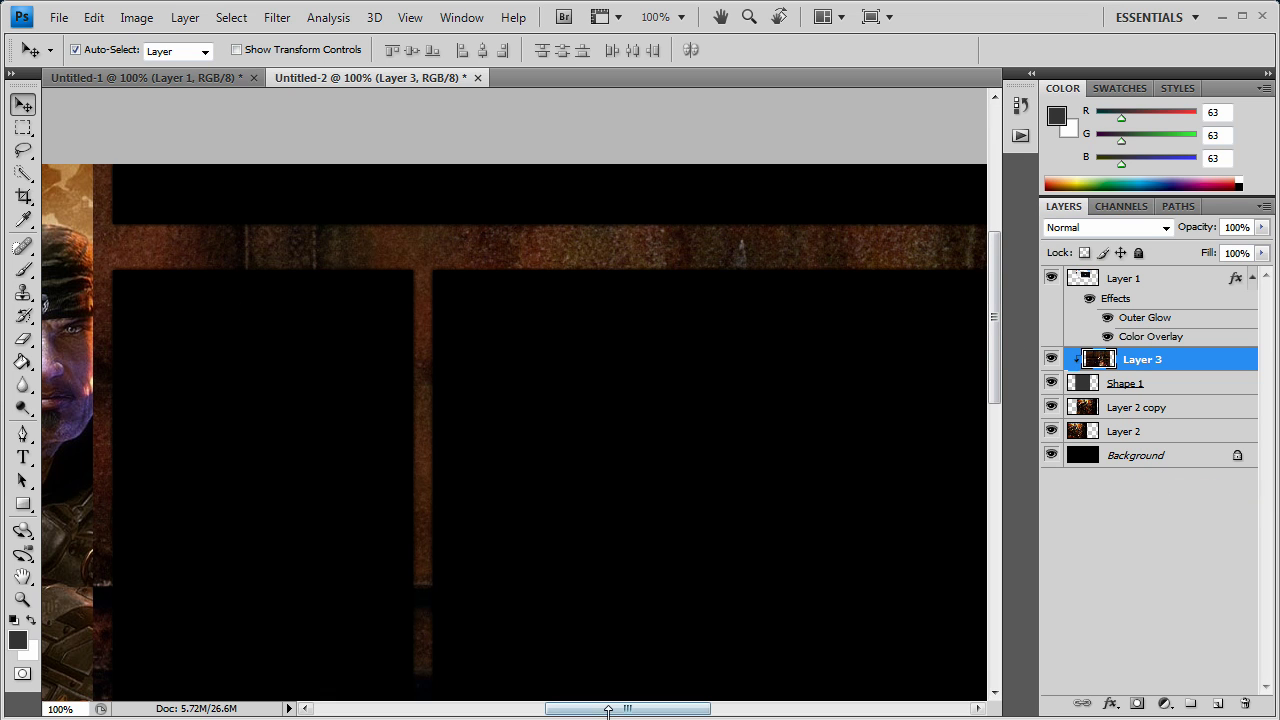
pyautogui.moveTo(615, 714); pyautogui.dragTo(675, 714)
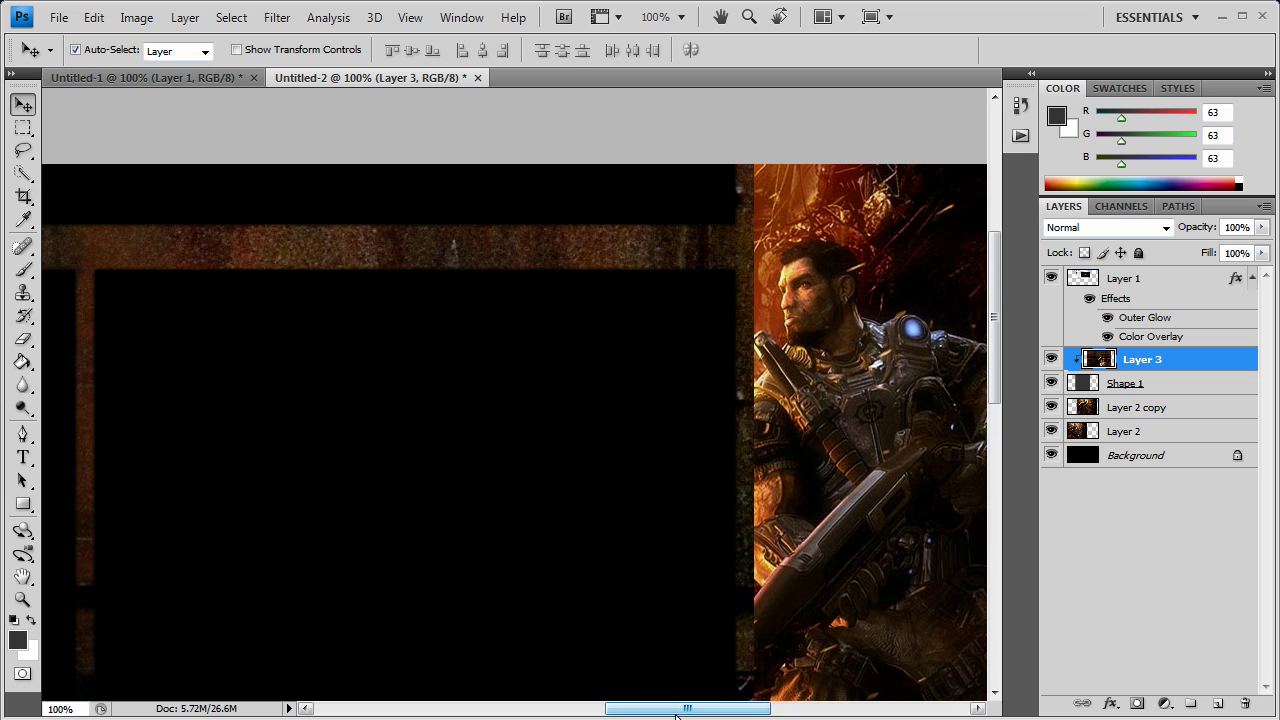
pyautogui.moveTo(734, 712); pyautogui.dragTo(648, 708)
pyautogui.scroll(-3, 674, 520)
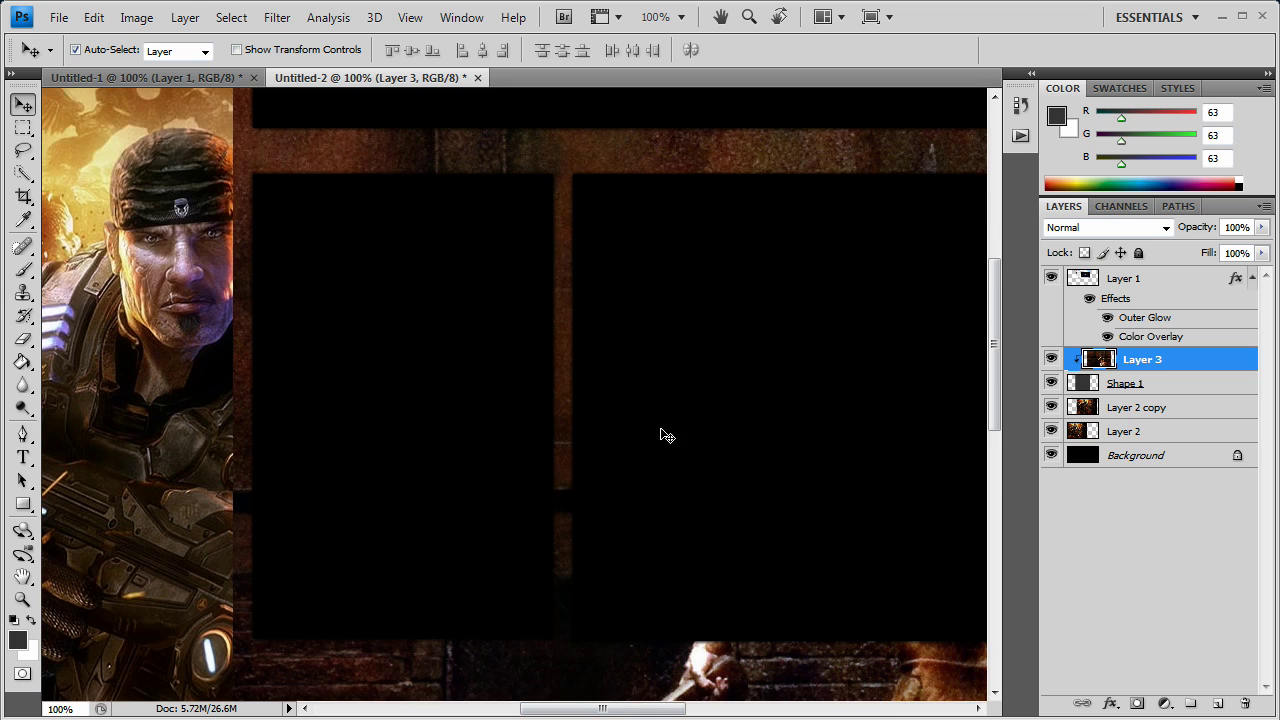
pyautogui.scroll(-14, 672, 450)
pyautogui.scroll(8, 680, 460)
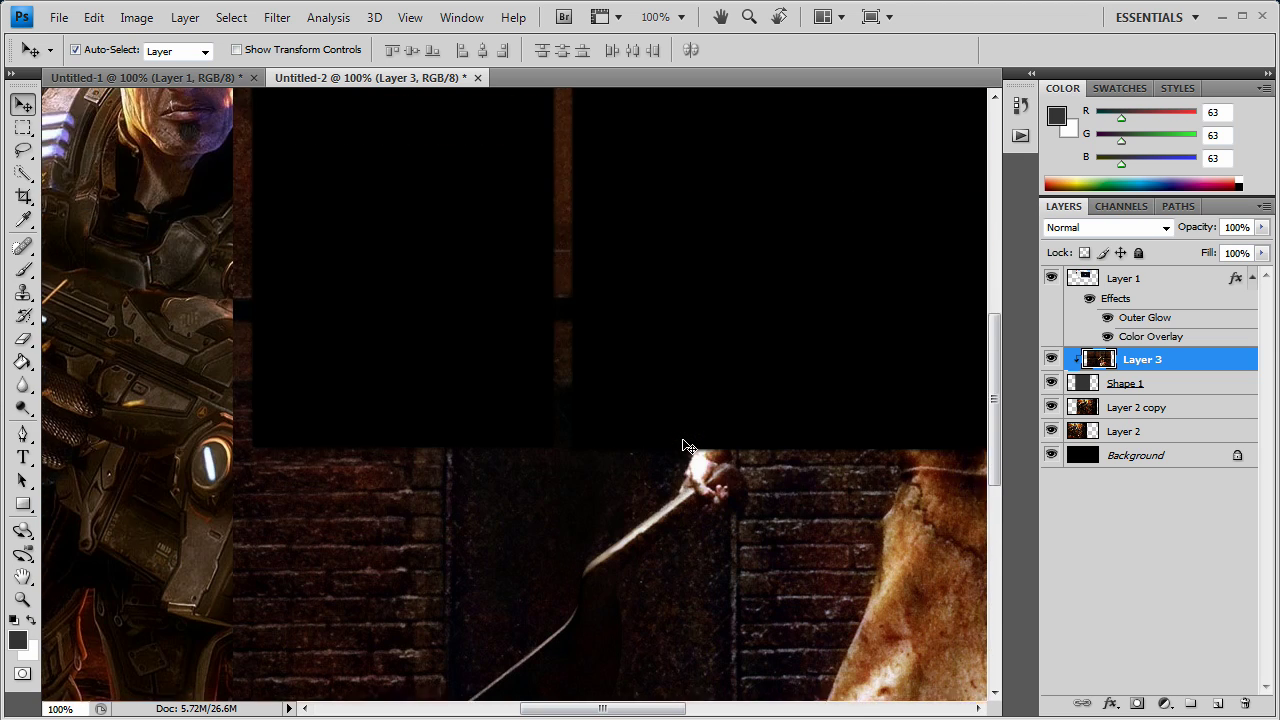
pyautogui.scroll(4, 687, 446)
pyautogui.scroll(-4, 687, 446)
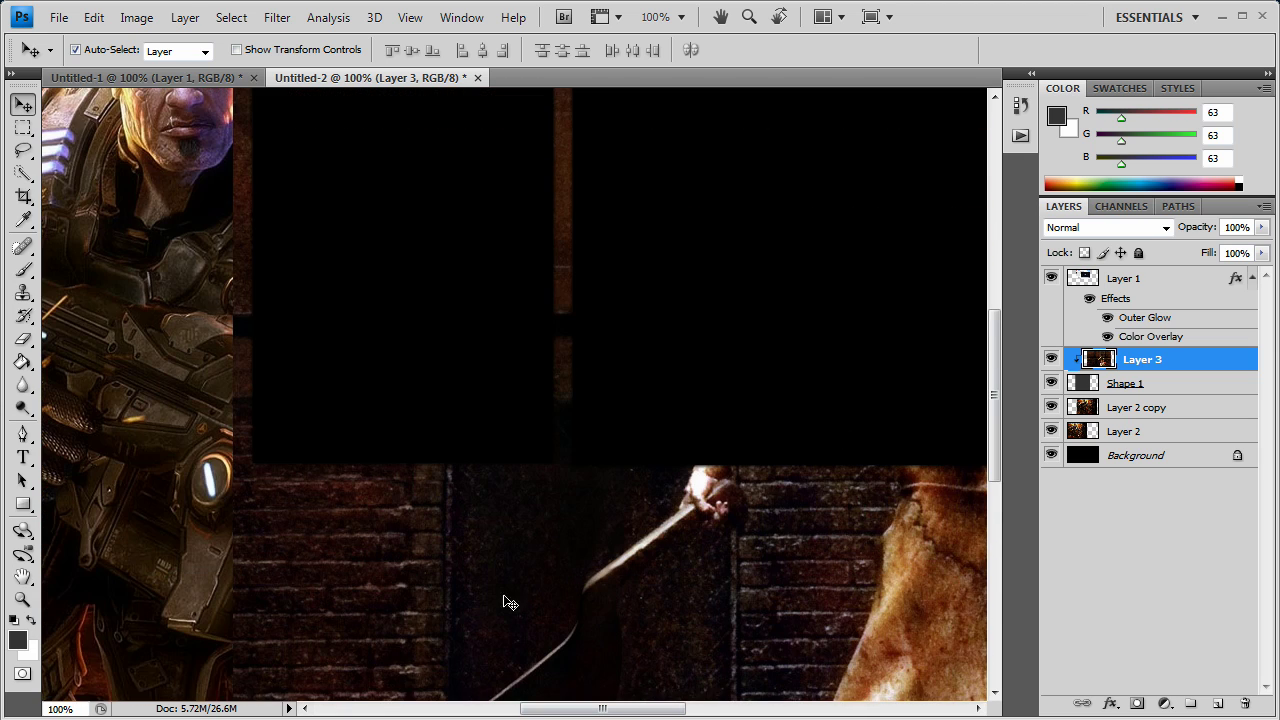
# Reset the colours to default black and white, then select Layer 3
pyautogui.click(1141, 386)
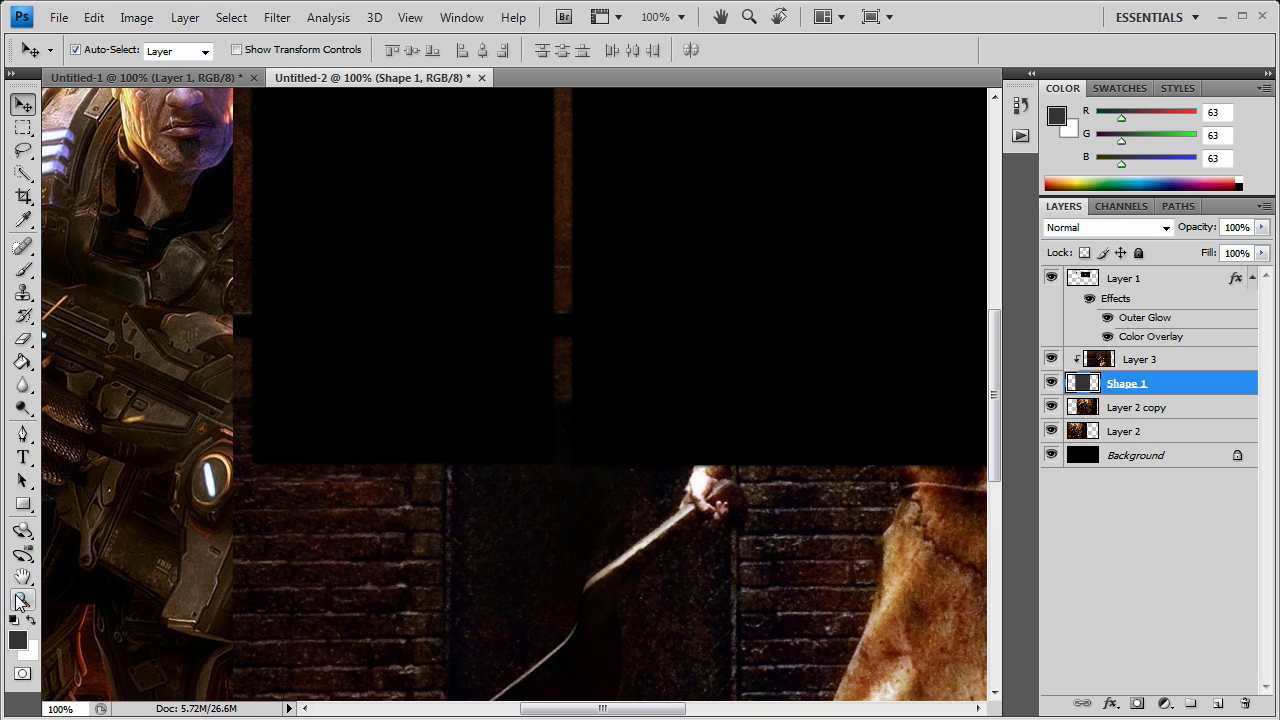
pyautogui.press('d')
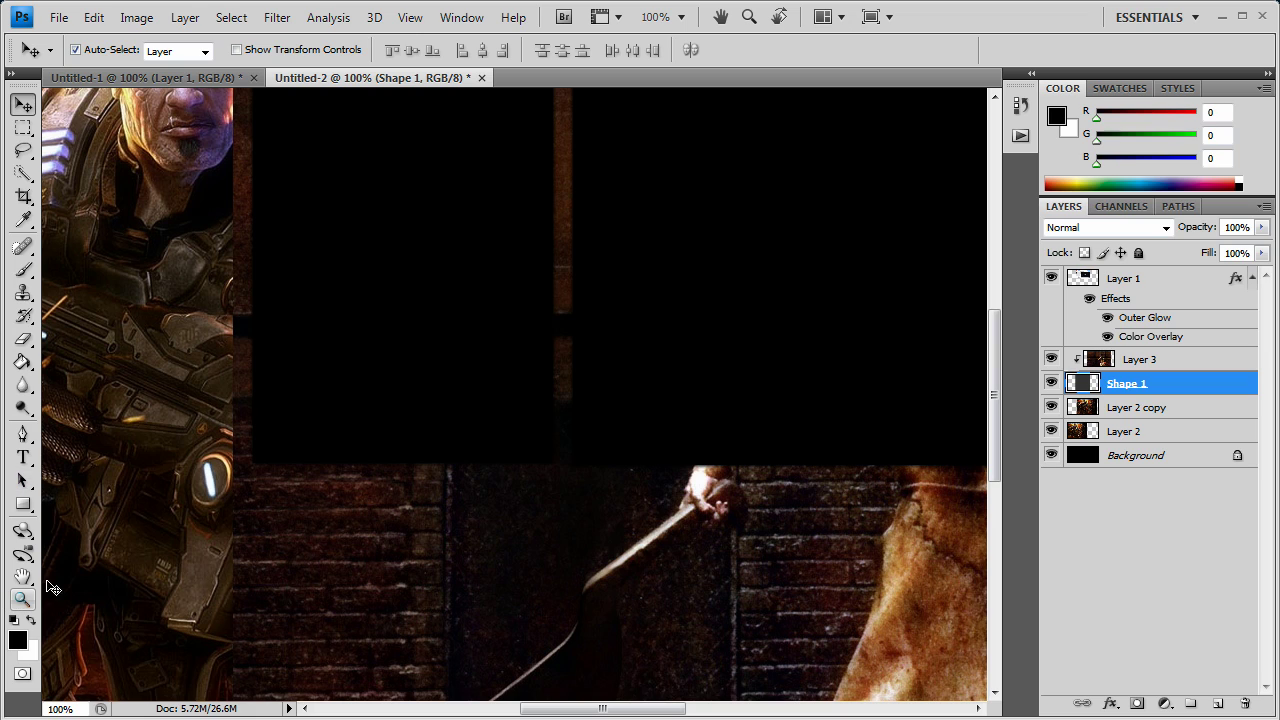
pyautogui.click(27, 364)
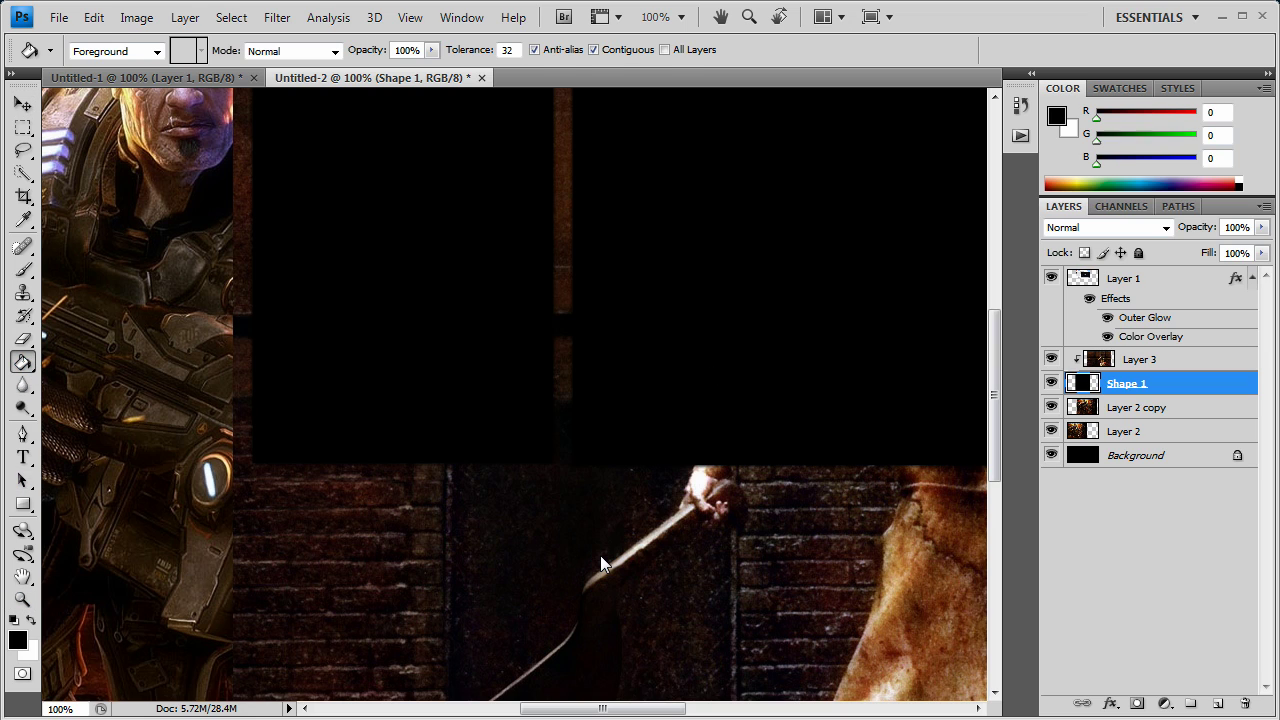
pyautogui.click(23, 127)
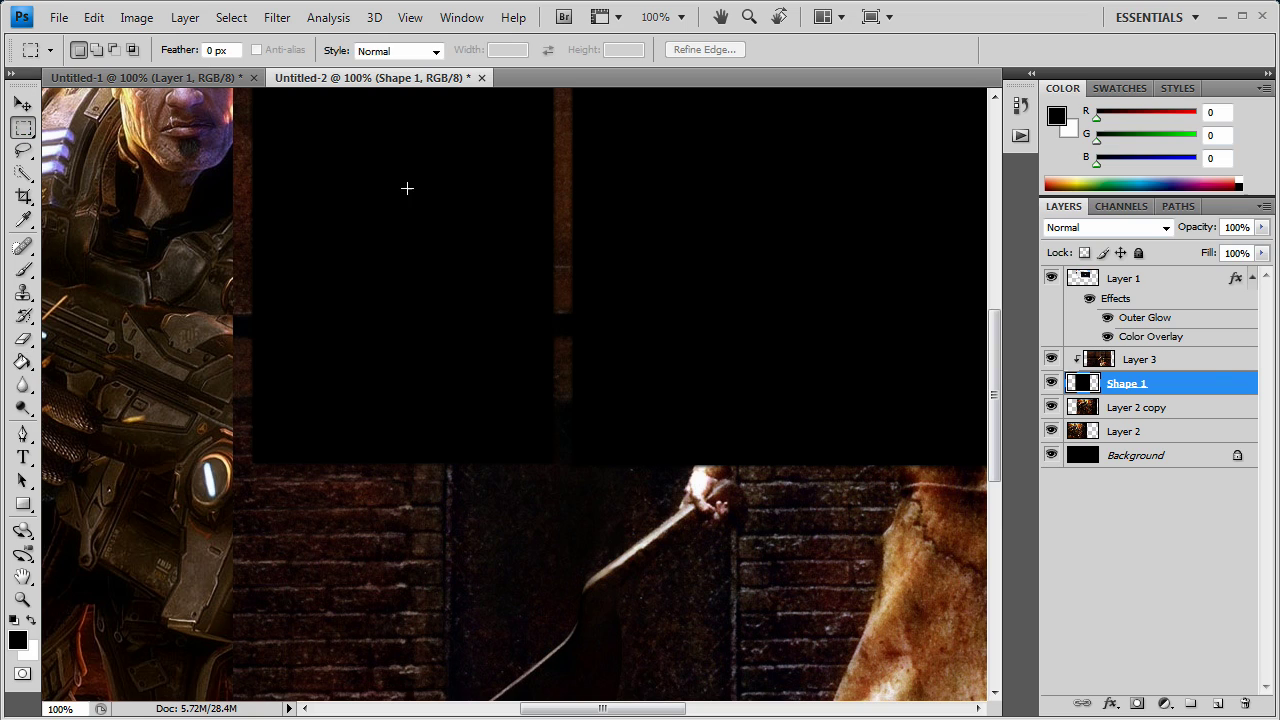
pyautogui.click(1168, 361)
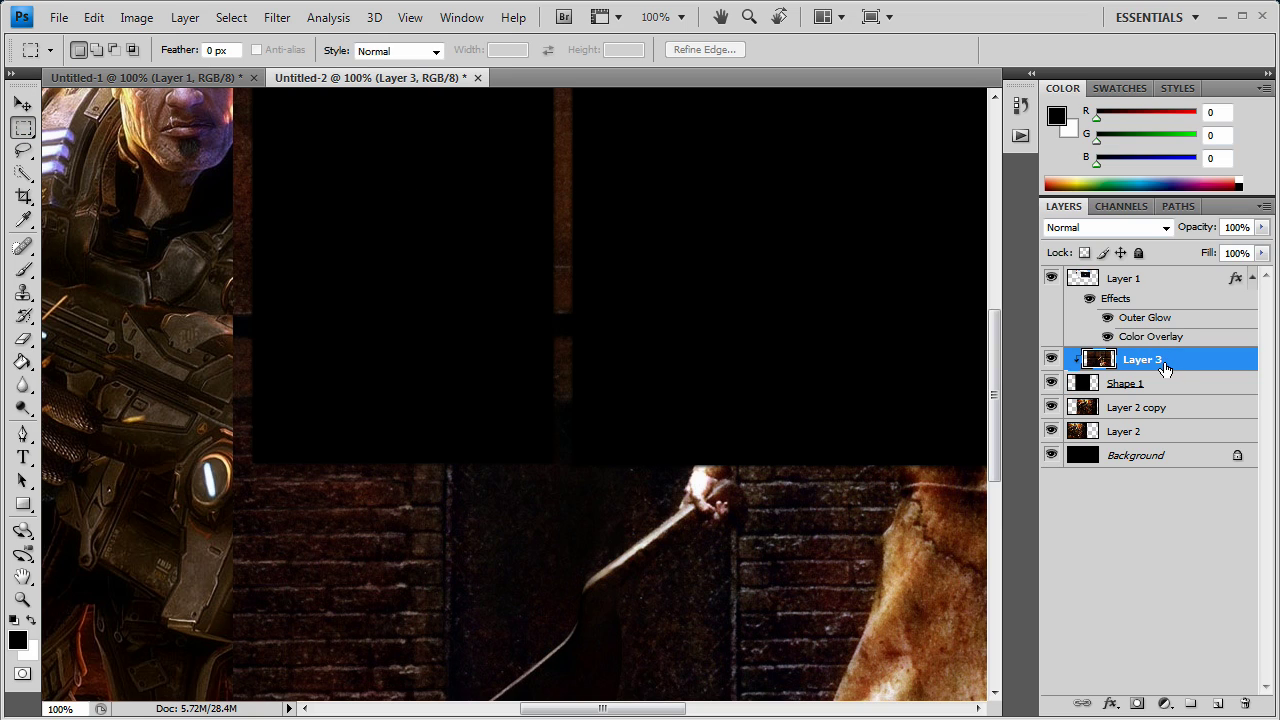
# Erase the hand, sword and lower wall on Layer 3 with a soft 300 px eraser
pyautogui.click(24, 341)
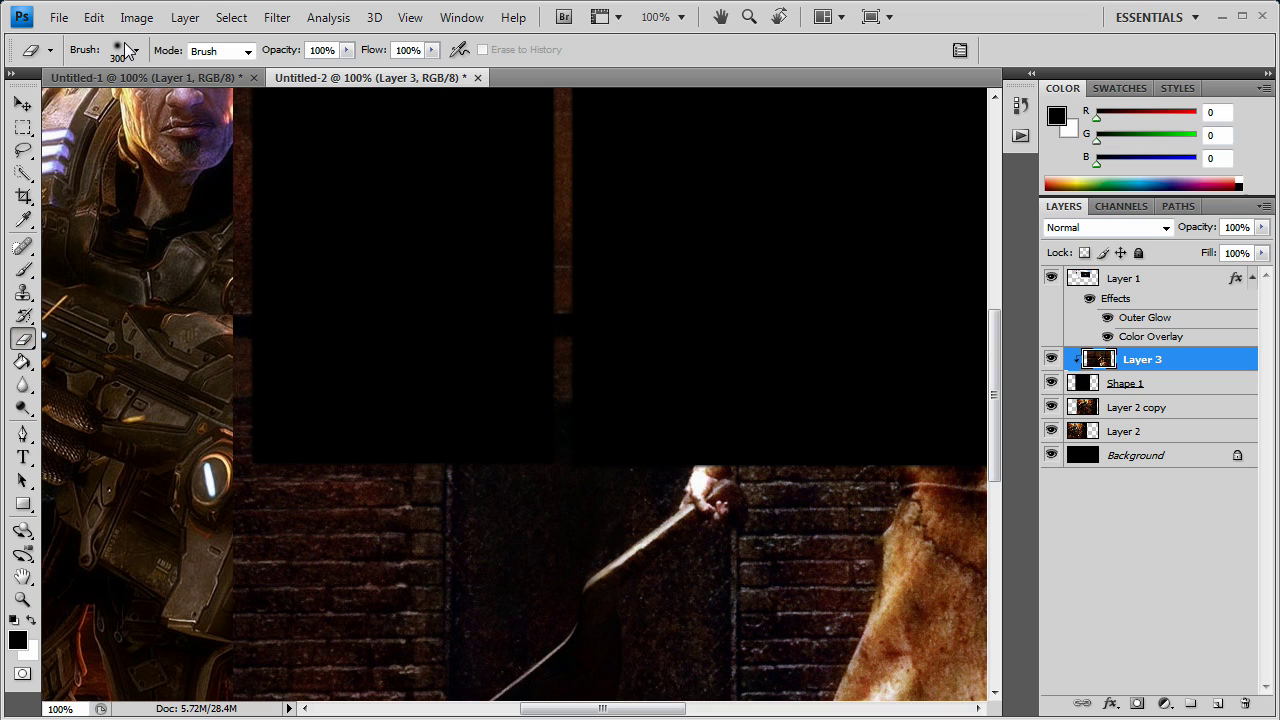
pyautogui.click(134, 50)
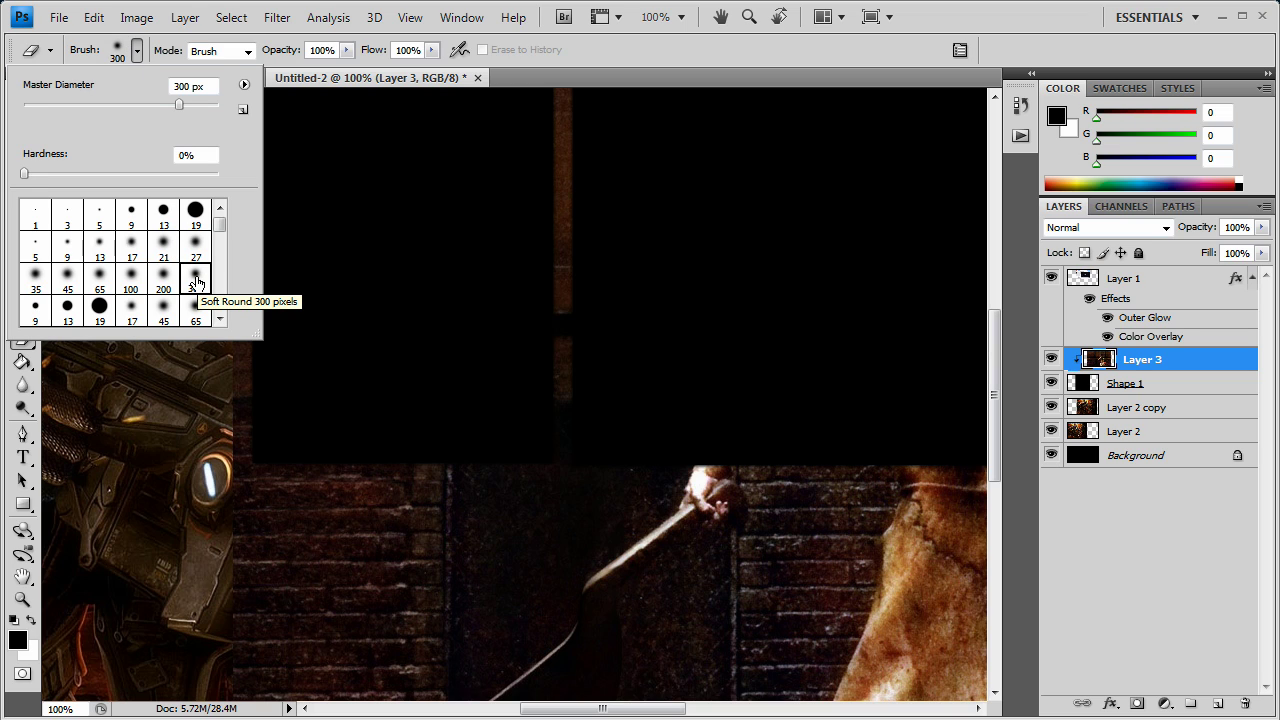
pyautogui.press('Return')
pyautogui.scroll(-5, 500, 520)
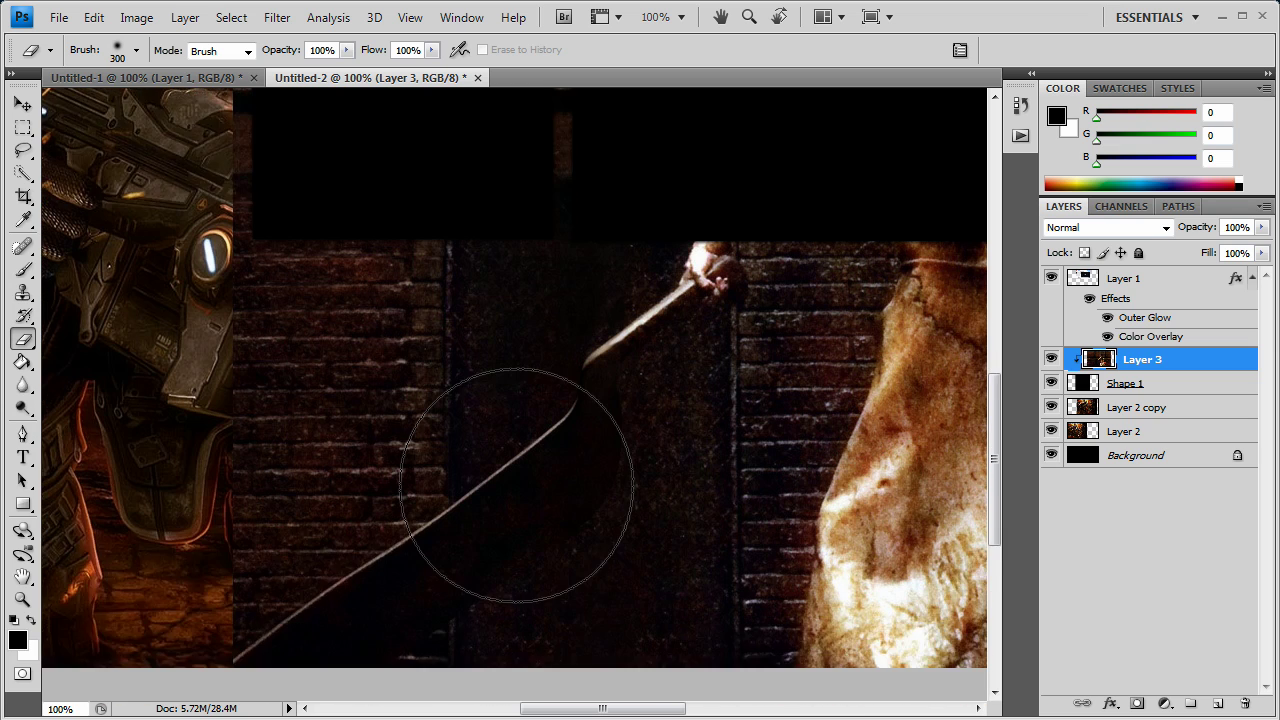
pyautogui.scroll(-2, 517, 485)
pyautogui.moveTo(371, 523); pyautogui.dragTo(830, 470)
pyautogui.moveTo(830, 470)
pyautogui.mouseDown()
pyautogui.moveTo(367, 505)
pyautogui.moveTo(714, 483)
pyautogui.moveTo(791, 494)
pyautogui.moveTo(766, 449)
pyautogui.moveTo(392, 393)
pyautogui.moveTo(469, 323)
pyautogui.moveTo(246, 249)
pyautogui.moveTo(380, 234)
pyautogui.moveTo(377, 387)
pyautogui.mouseUp()
pyautogui.scroll(6, 350, 395)
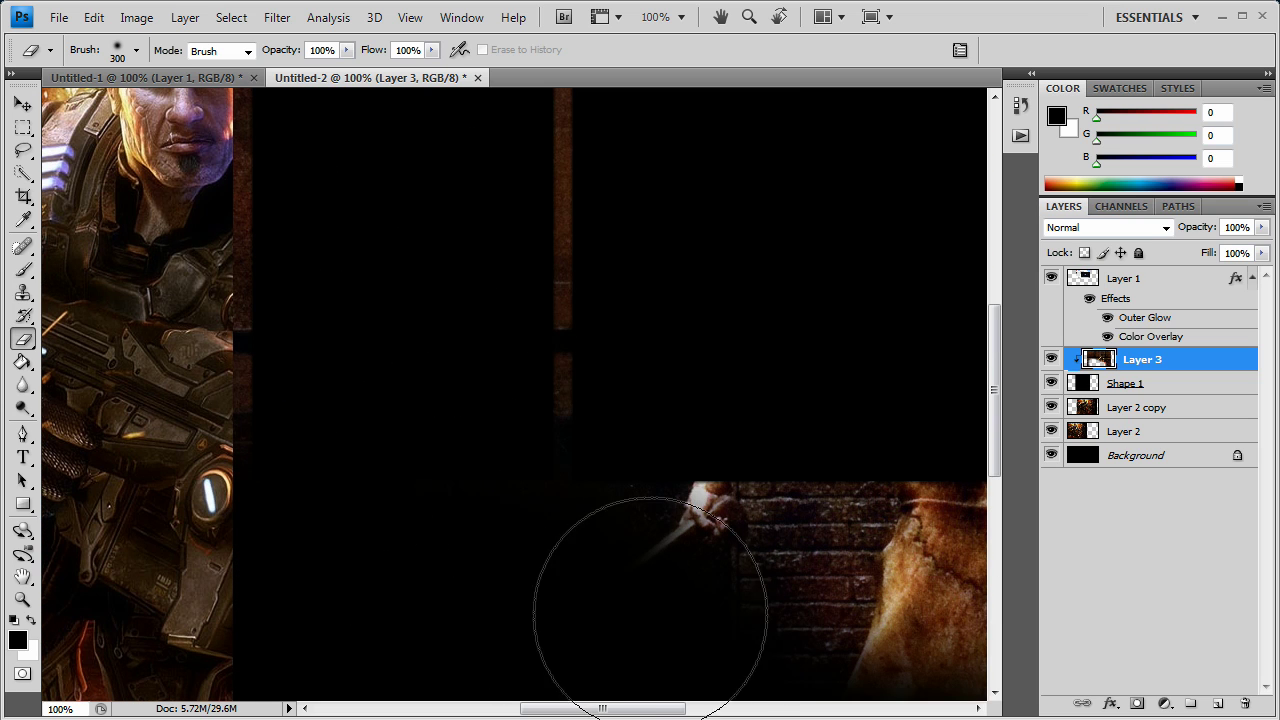
pyautogui.moveTo(651, 614)
pyautogui.mouseDown()
pyautogui.moveTo(390, 512)
pyautogui.moveTo(600, 545)
pyautogui.moveTo(744, 599)
pyautogui.moveTo(532, 512)
pyautogui.moveTo(514, 465)
pyautogui.moveTo(617, 456)
pyautogui.moveTo(441, 539)
pyautogui.moveTo(174, 470)
pyautogui.moveTo(292, 486)
pyautogui.moveTo(624, 680)
pyautogui.mouseUp()
pyautogui.scroll(3, 429, 520)
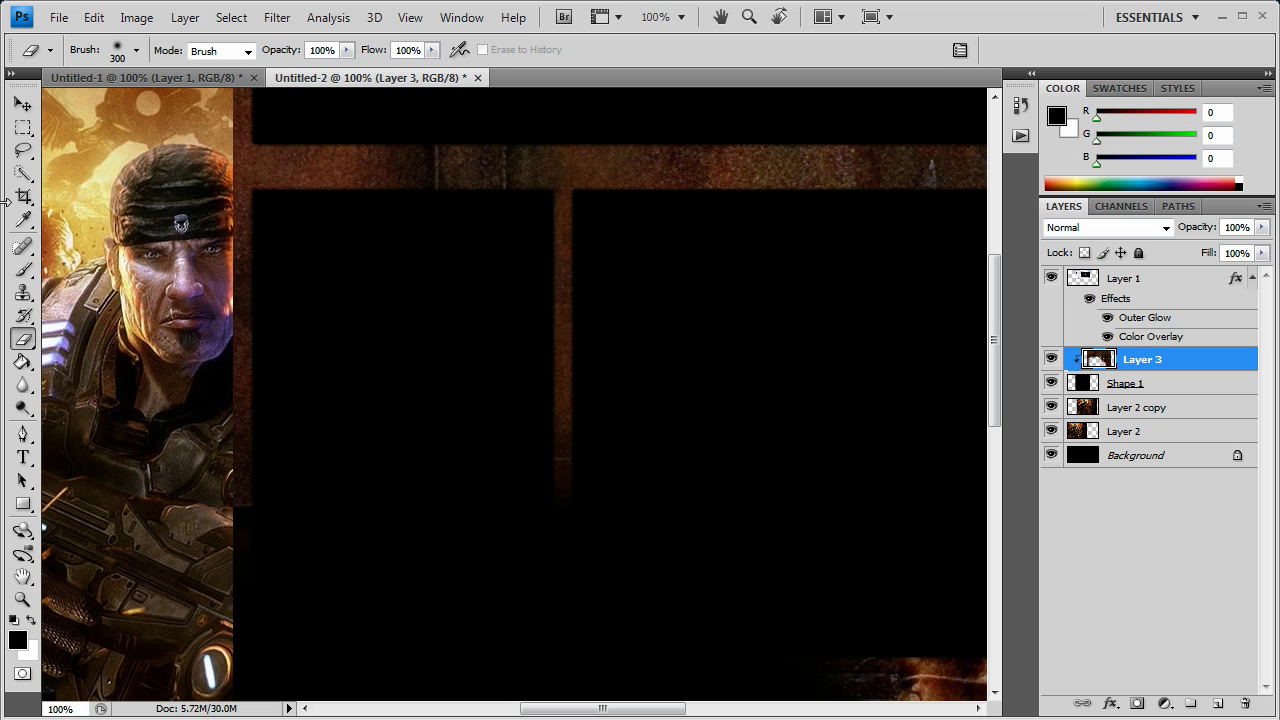
# Draw a rectangular selection on the image, redraw it, then clear it
pyautogui.click(23, 127)
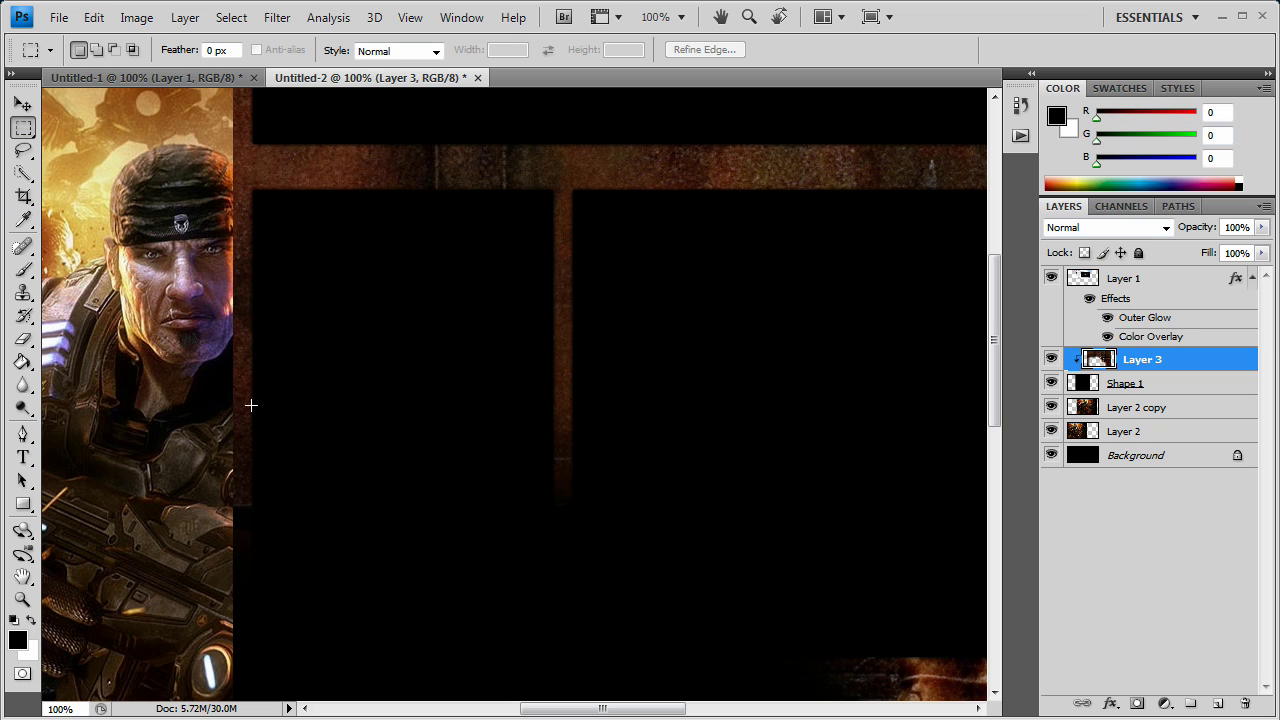
pyautogui.moveTo(252, 406); pyautogui.dragTo(554, 188)
pyautogui.moveTo(553, 407); pyautogui.dragTo(384, 473)
pyautogui.click(326, 472)
pyautogui.moveTo(635, 713); pyautogui.dragTo(725, 716)
pyautogui.scroll(-5, 350, 450)
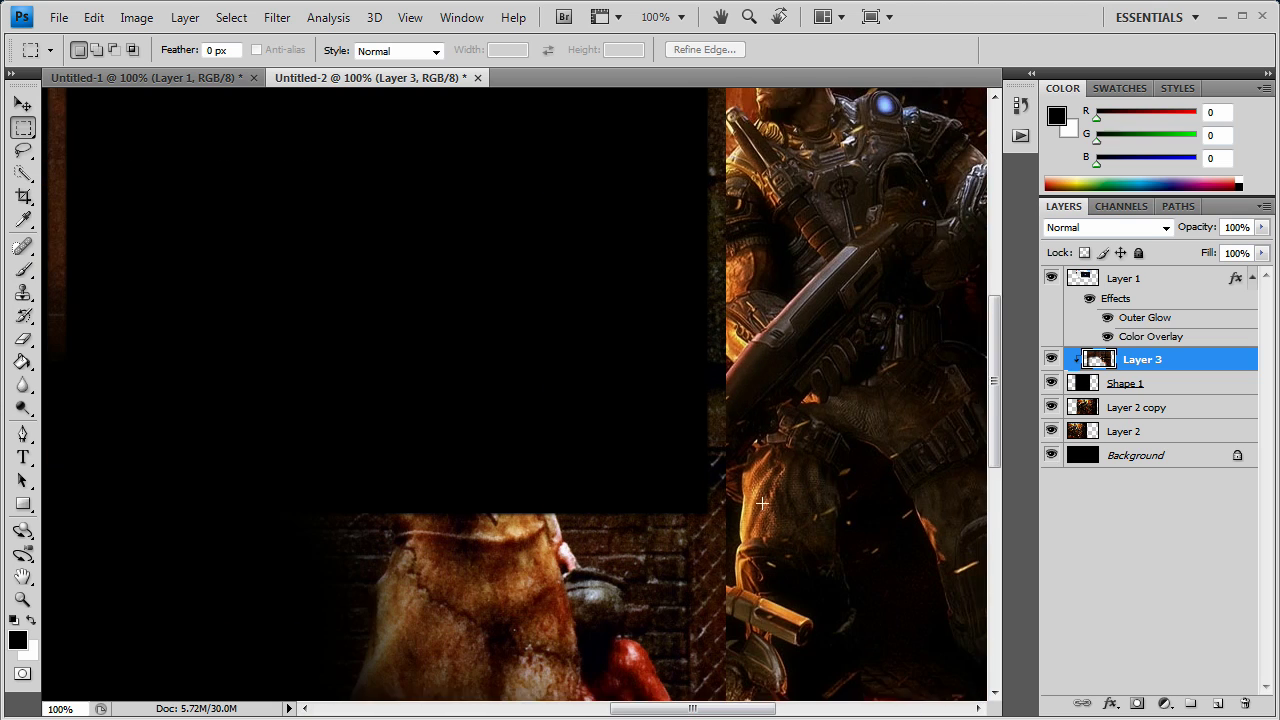
# Erase the figure's upper edge so it fades into black
pyautogui.click(23, 339)
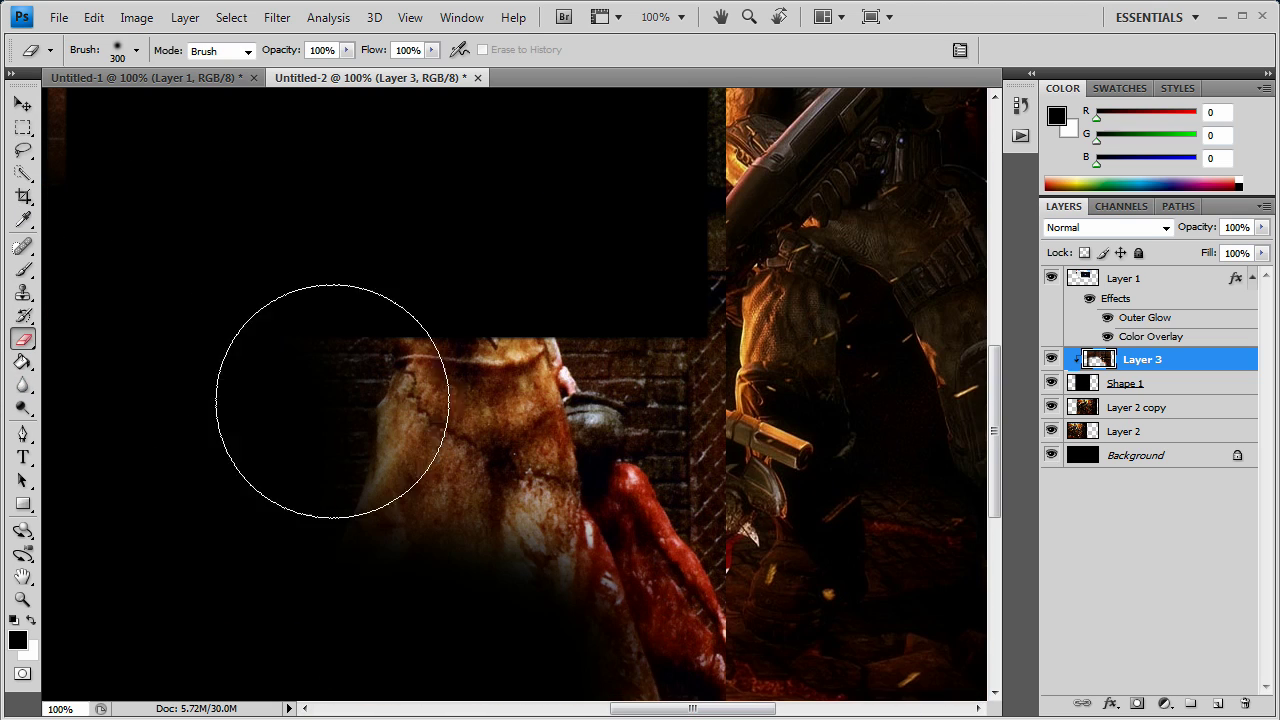
pyautogui.moveTo(857, 406)
pyautogui.mouseDown()
pyautogui.moveTo(380, 400)
pyautogui.moveTo(743, 389)
pyautogui.moveTo(506, 669)
pyautogui.moveTo(789, 507)
pyautogui.mouseUp()
pyautogui.scroll(-5, 789, 507)
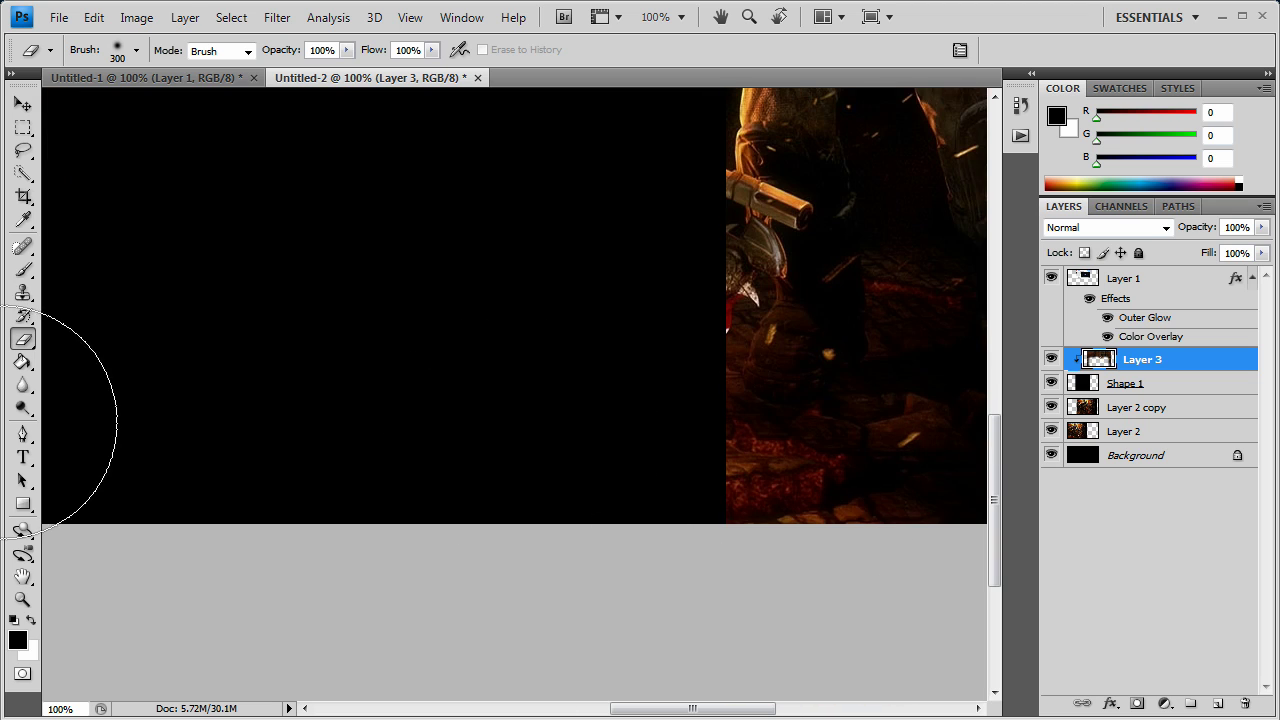
pyautogui.scroll(2, 600, 450)
pyautogui.scroll(5, 693, 431)
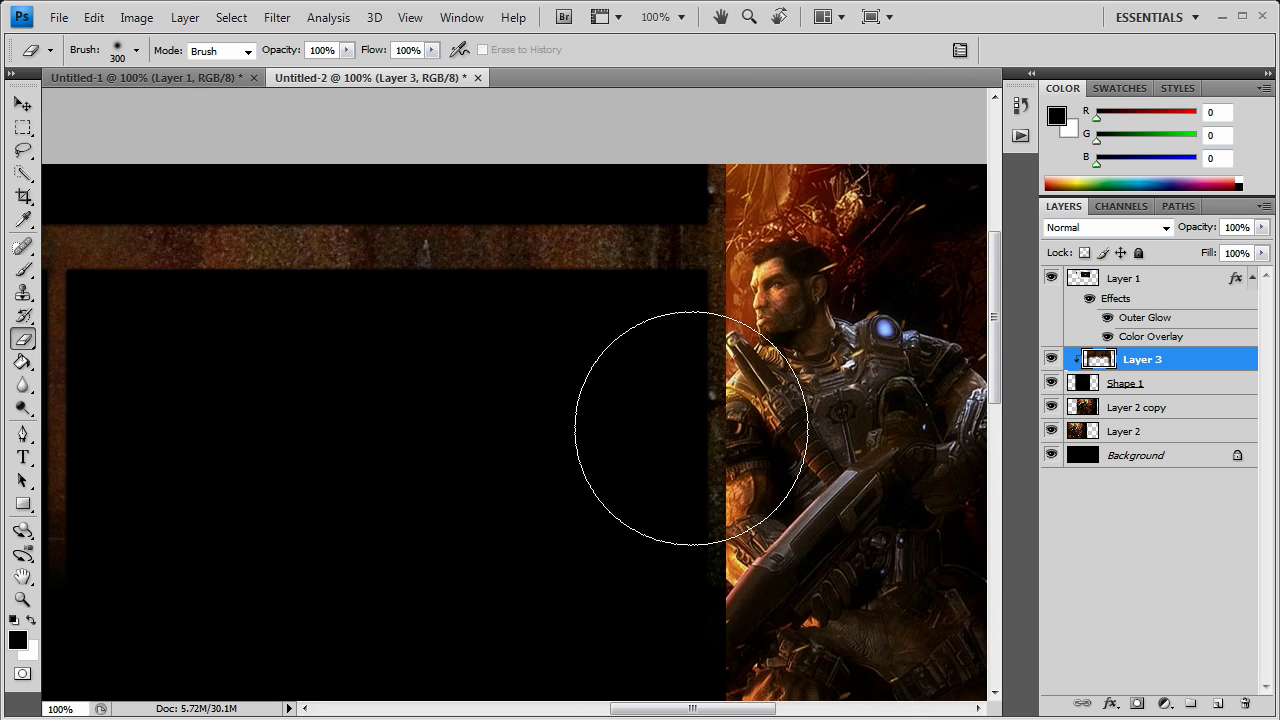
pyautogui.moveTo(723, 713); pyautogui.dragTo(668, 712)
pyautogui.click(22, 599)
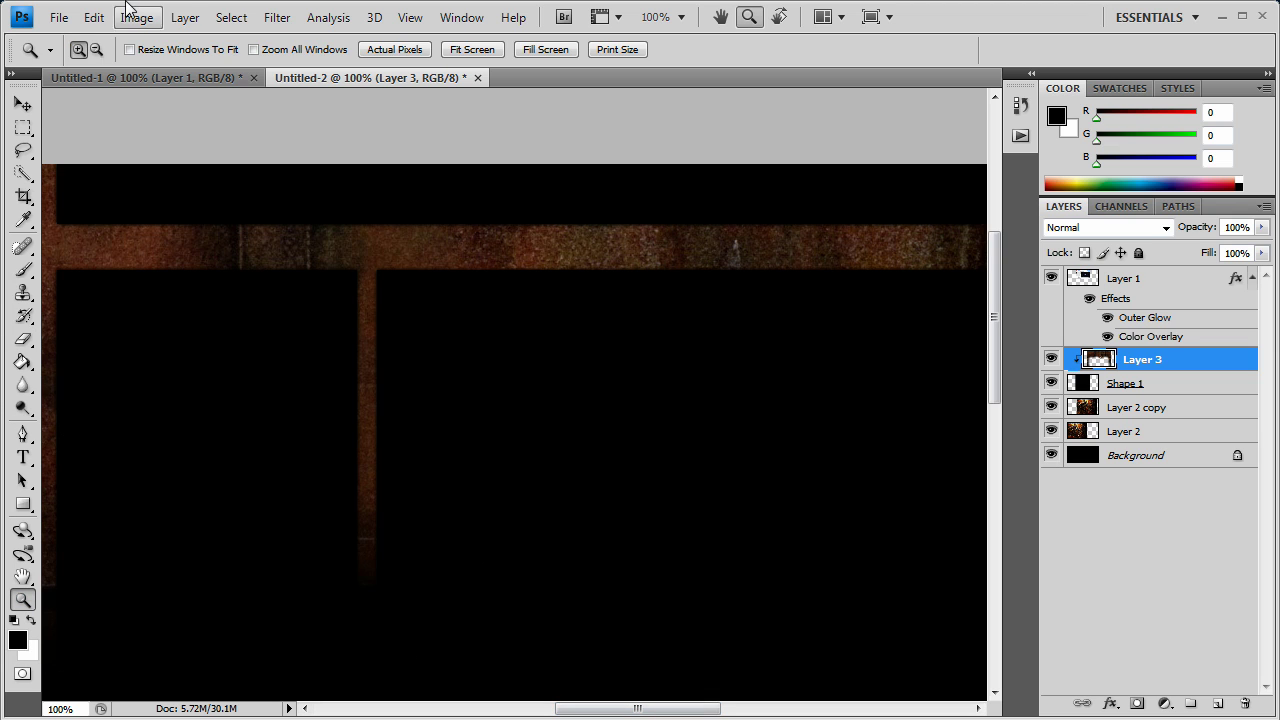
pyautogui.click(97, 49)
pyautogui.click(566, 492)
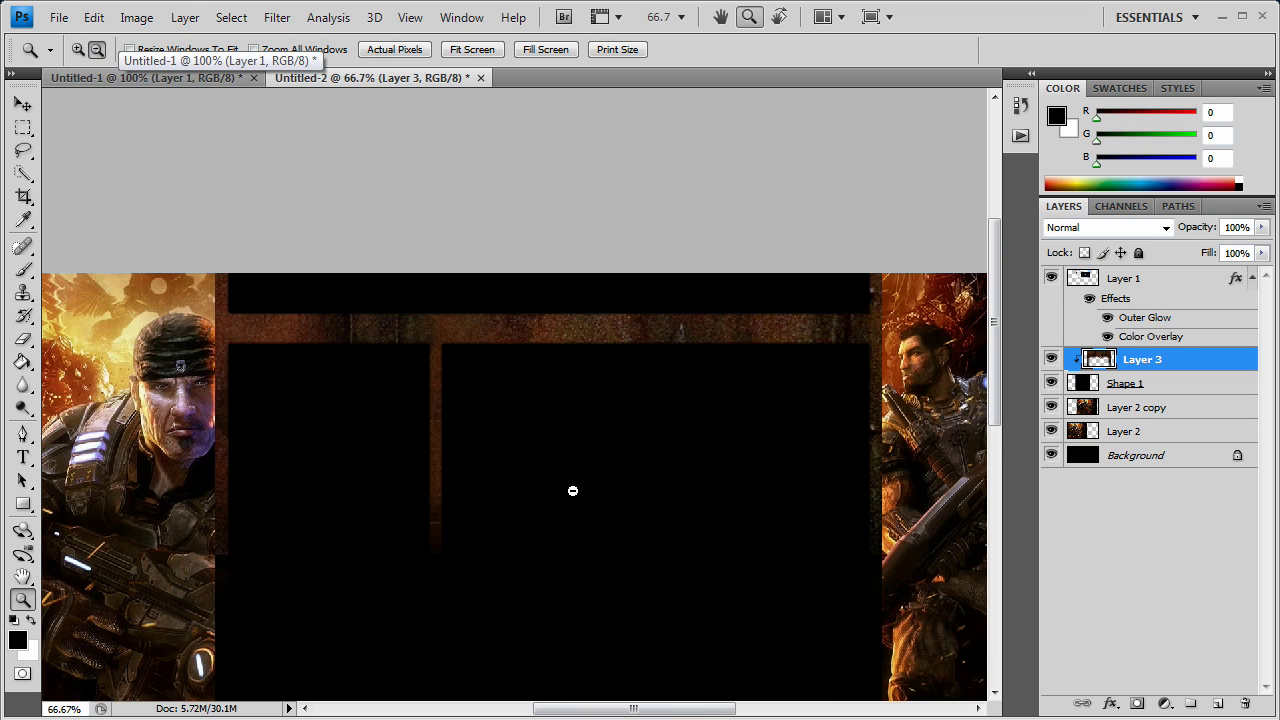
pyautogui.click(566, 492)
pyautogui.scroll(-4, 600, 500)
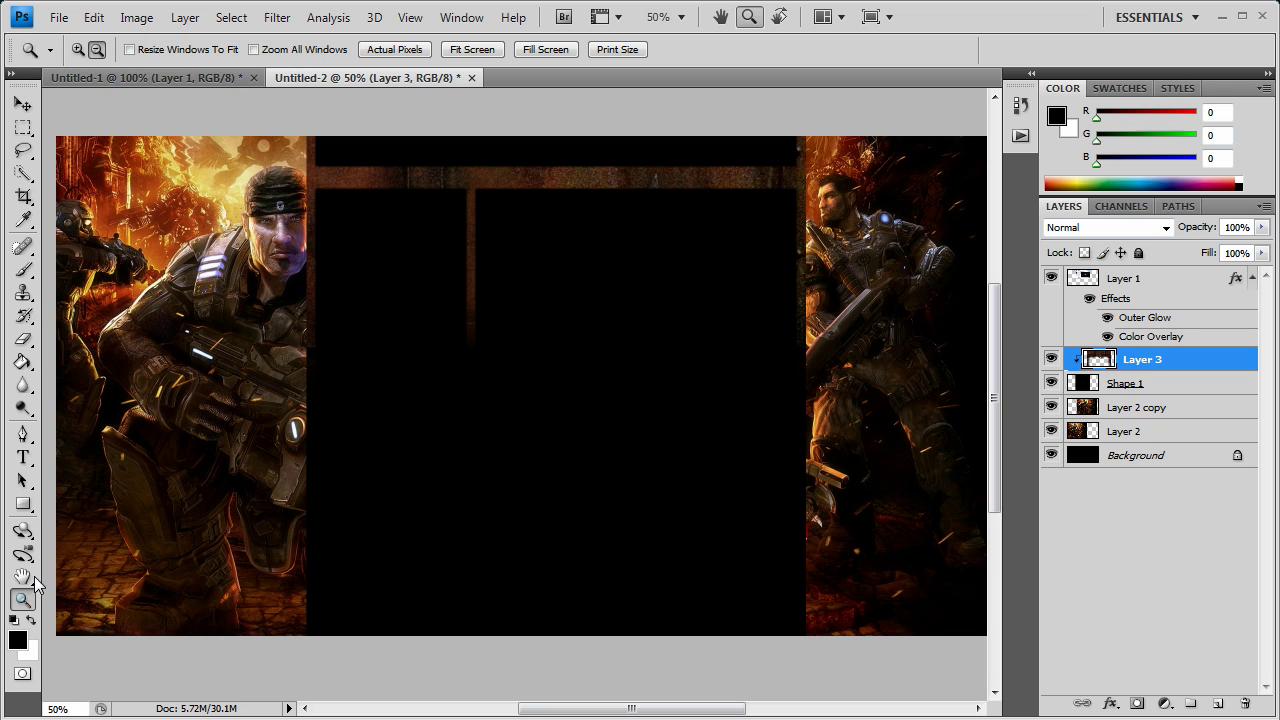
pyautogui.click(79, 49)
pyautogui.click(587, 340)
pyautogui.click(561, 447)
pyautogui.scroll(5, 566, 434)
pyautogui.moveTo(643, 708); pyautogui.dragTo(715, 708)
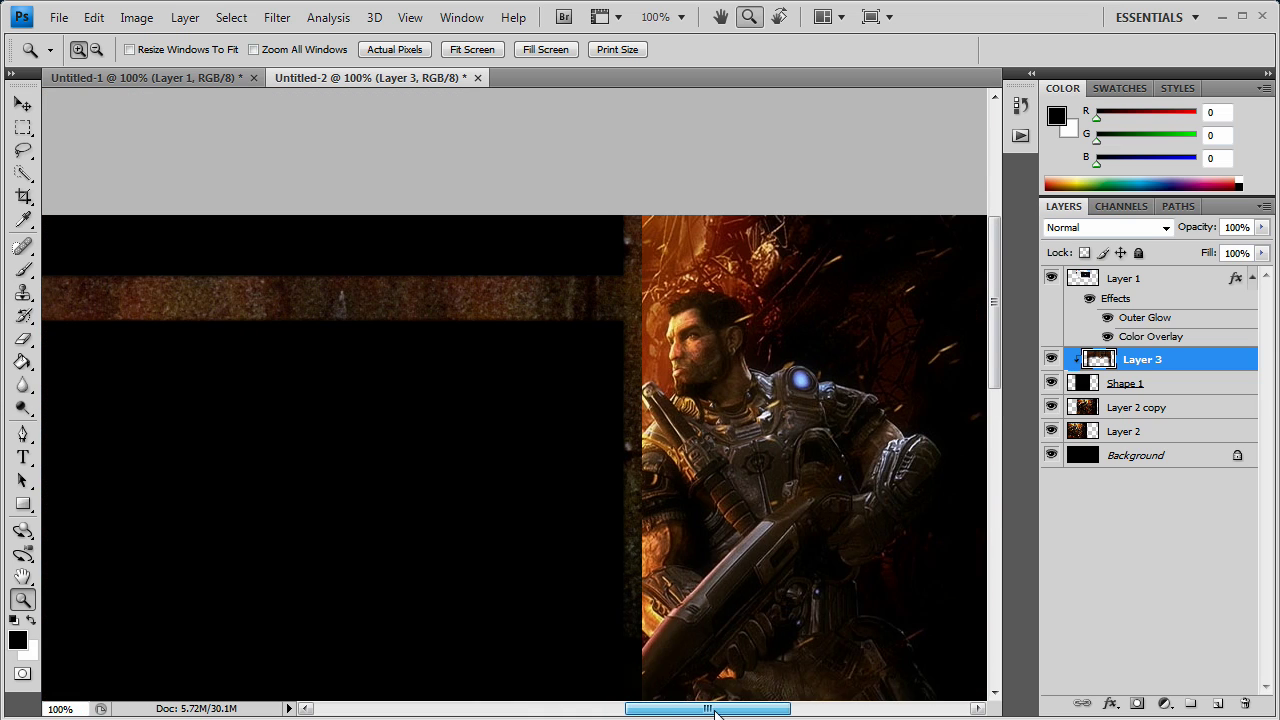
pyautogui.scroll(-5, 843, 537)
pyautogui.scroll(5, 841, 540)
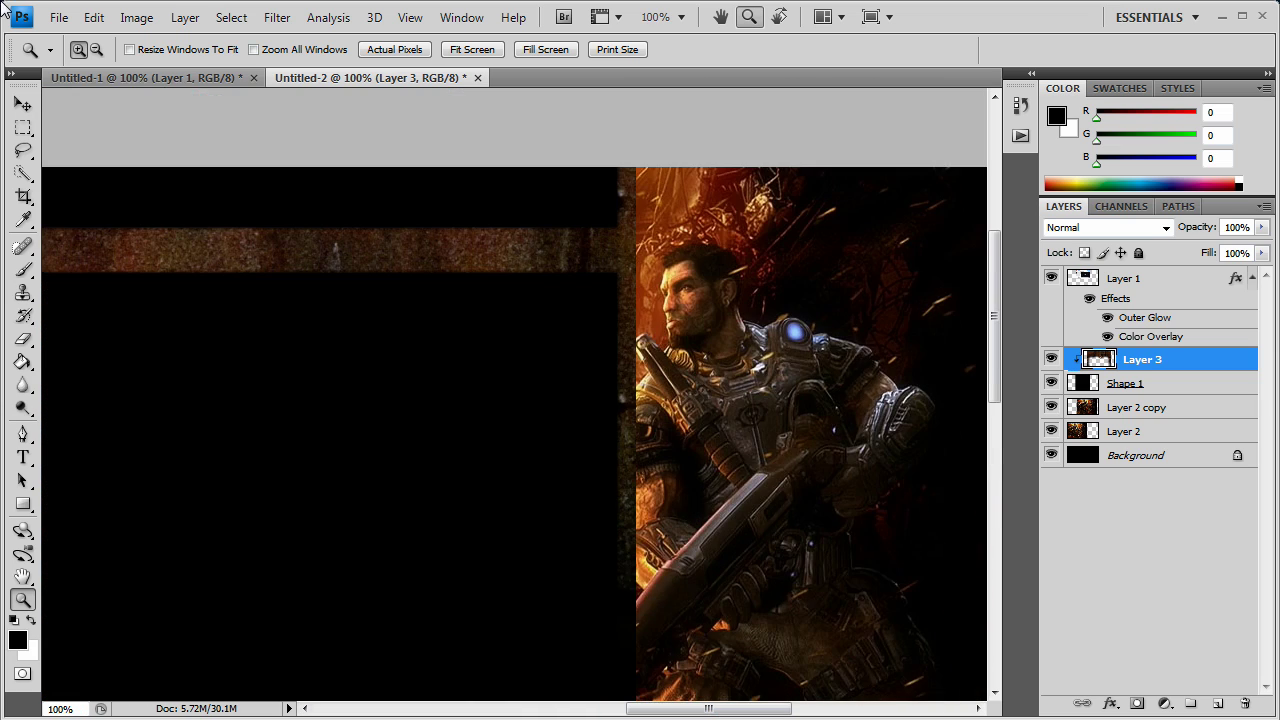
pyautogui.click(23, 104)
# Enable Outer Glow on Shape 1 with a black colour and Normal blend mode
pyautogui.click(1148, 386)
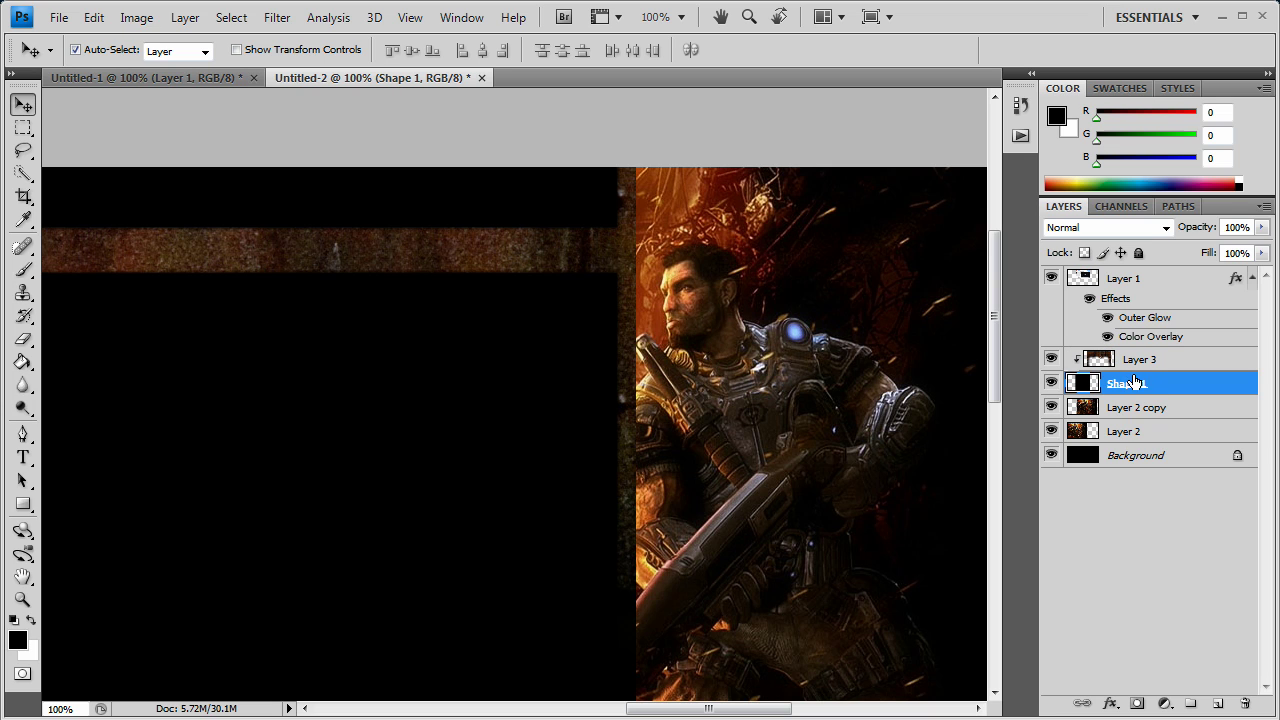
pyautogui.rightClick(1144, 382)
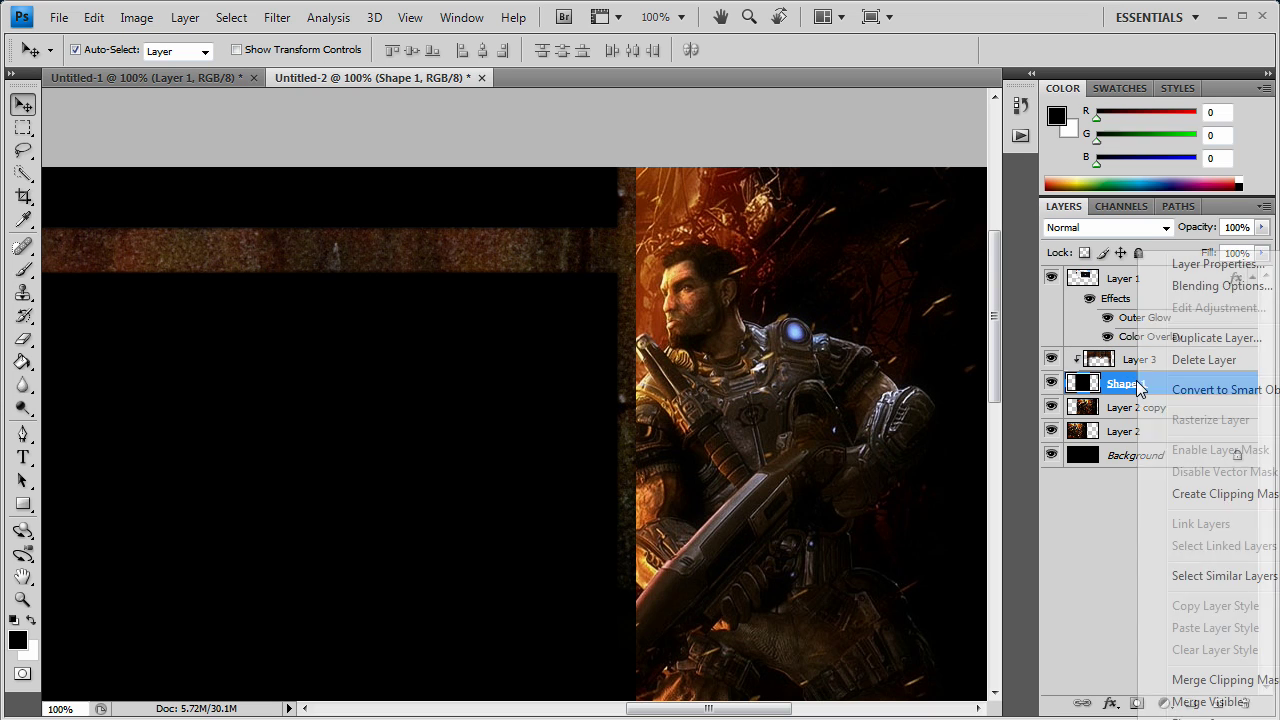
pyautogui.click(1240, 289)
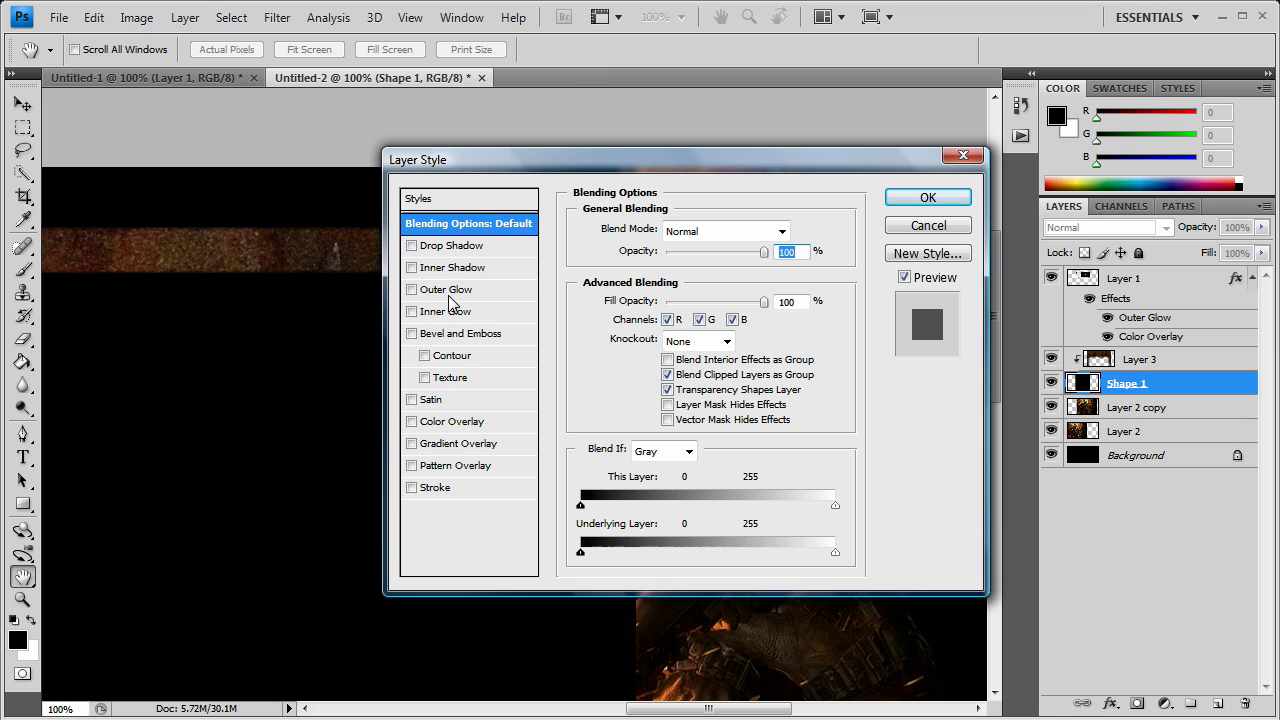
pyautogui.click(449, 291)
pyautogui.click(621, 296)
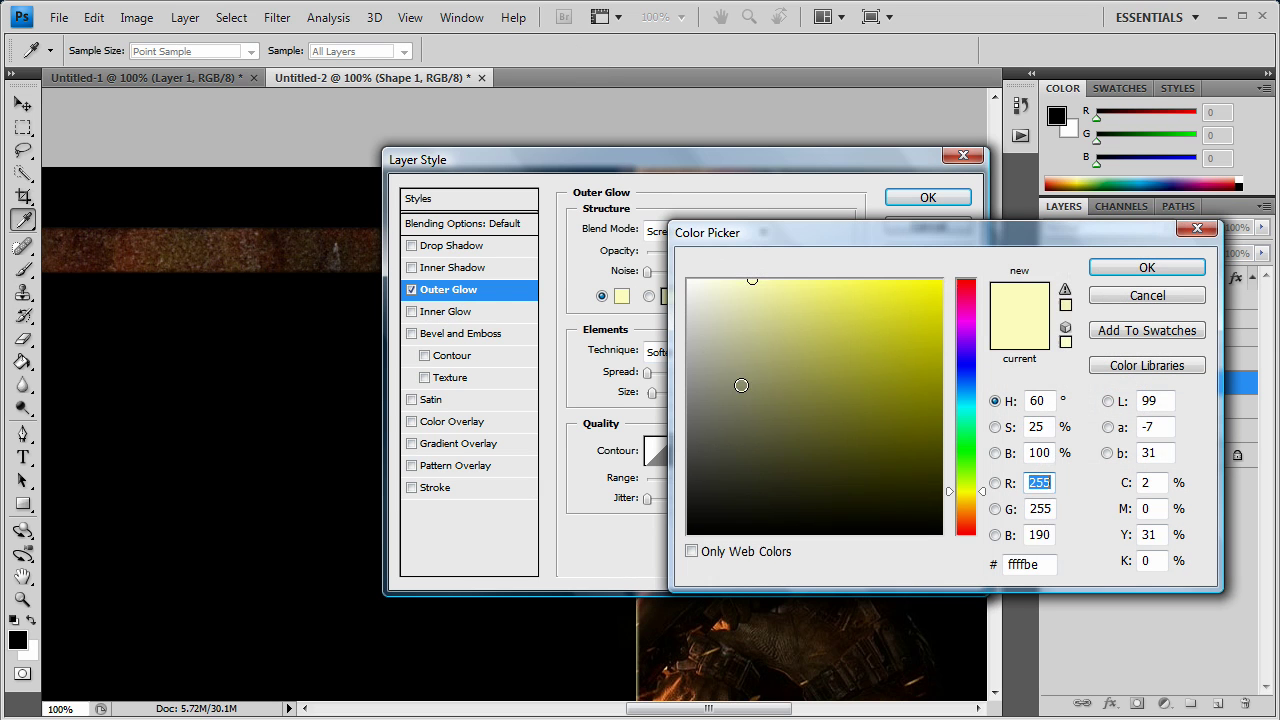
pyautogui.moveTo(808, 373); pyautogui.dragTo(800, 540)
pyautogui.click(1147, 267)
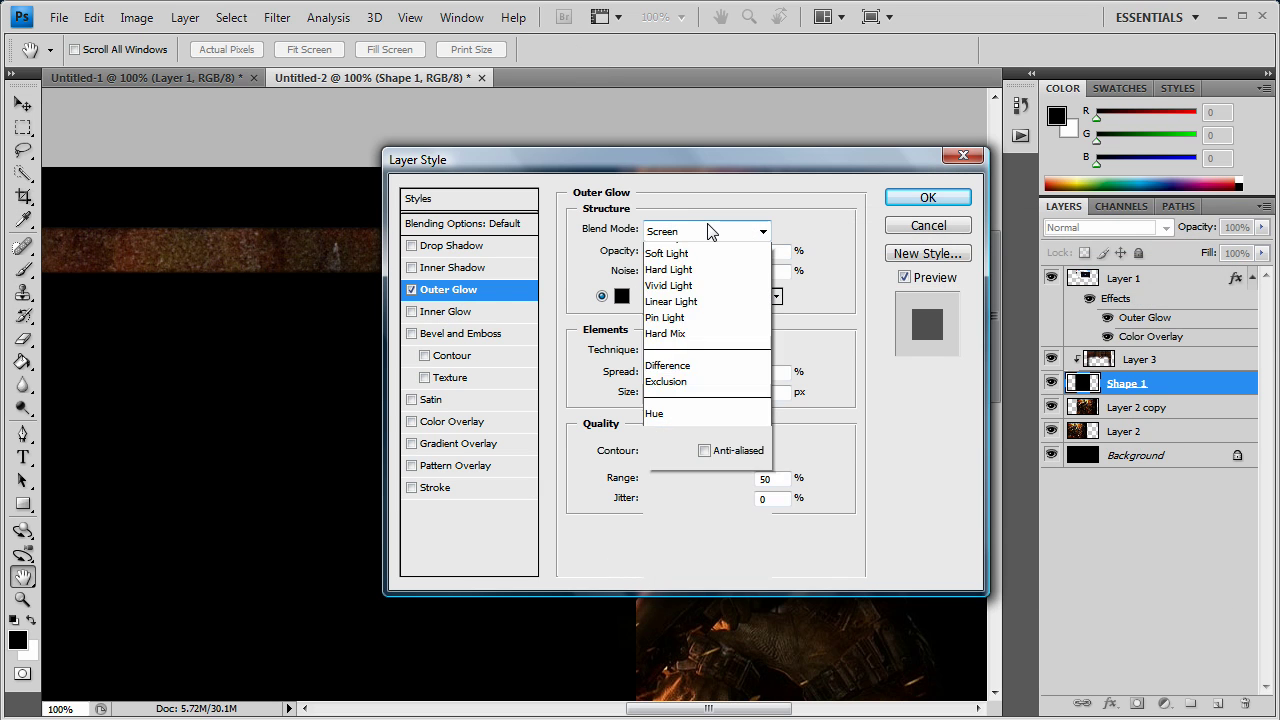
pyautogui.click(708, 232)
pyautogui.click(702, 248)
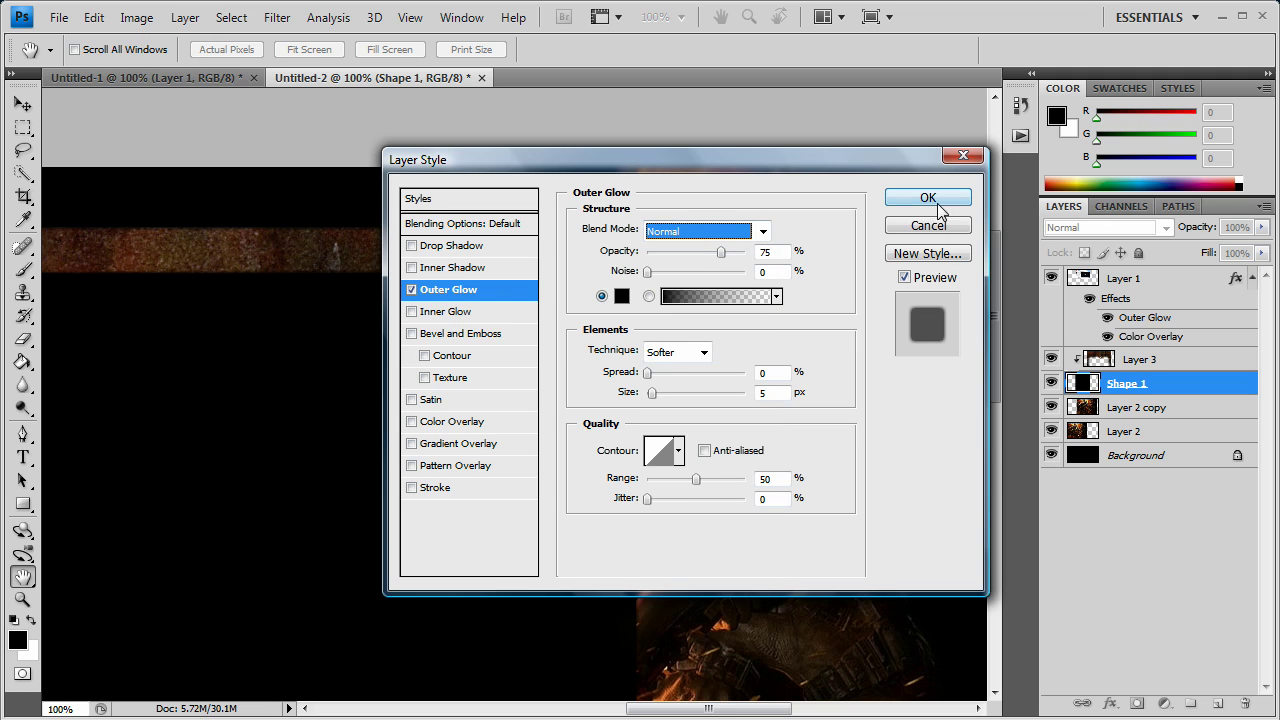
# Set the glow to 100% opacity, 10 px size and 1% spread
pyautogui.moveTo(704, 160); pyautogui.dragTo(301, 50)
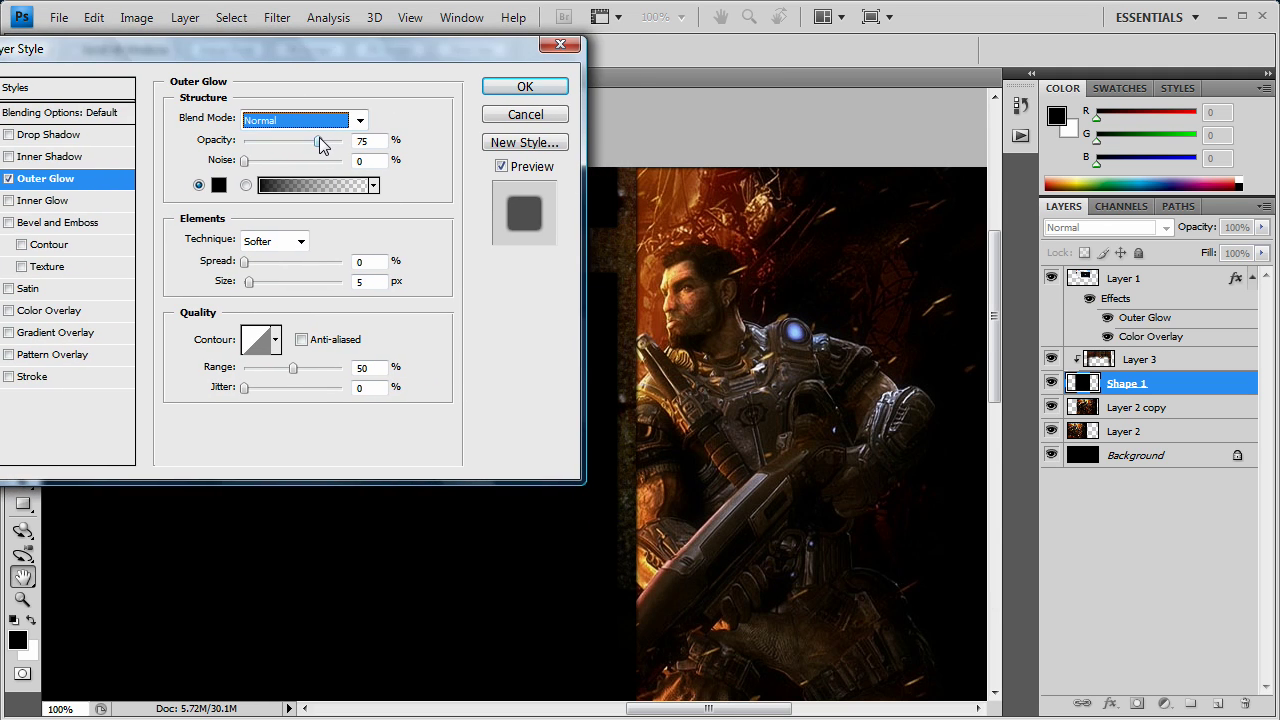
pyautogui.moveTo(320, 140); pyautogui.dragTo(342, 140)
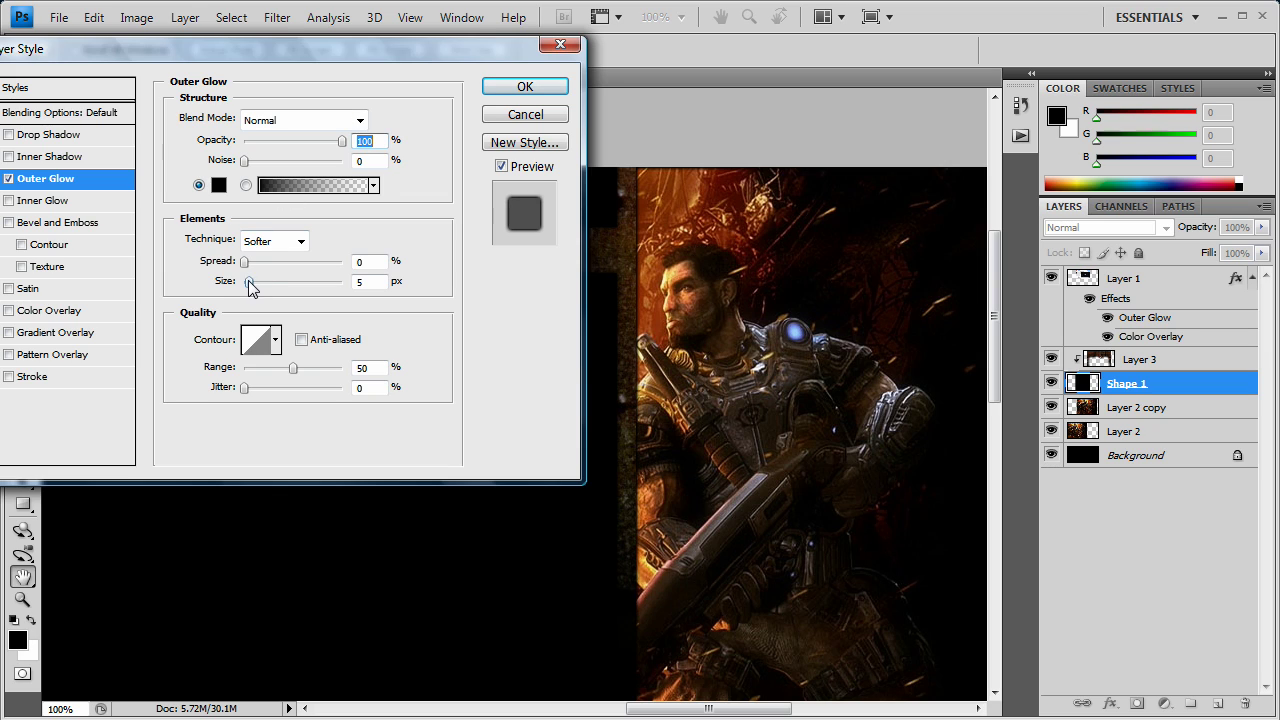
pyautogui.moveTo(248, 283); pyautogui.dragTo(255, 287)
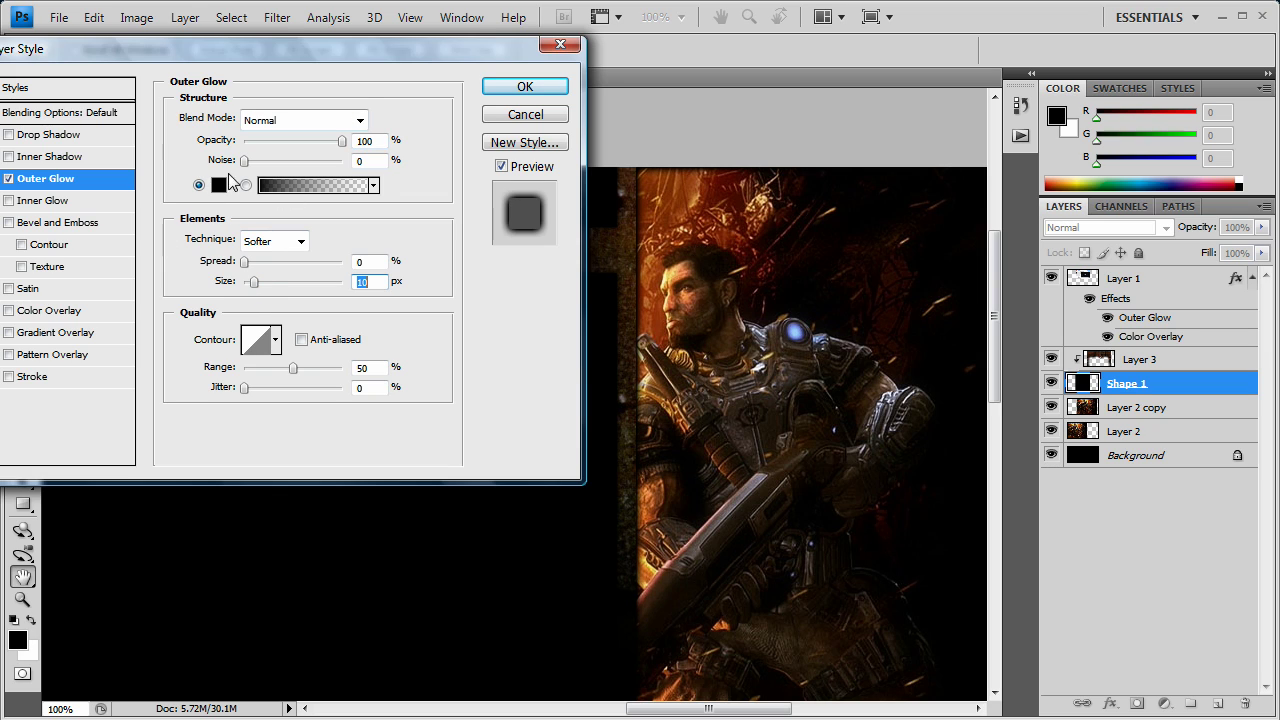
pyautogui.click(246, 262)
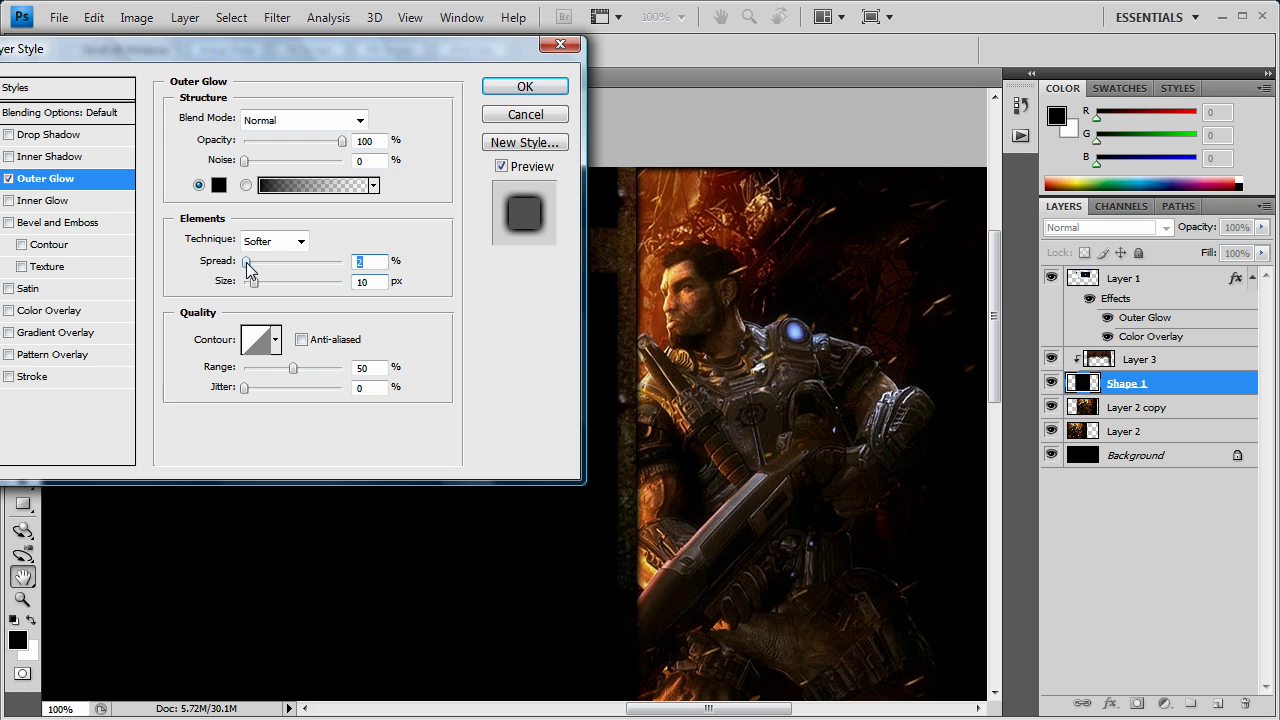
# Apply the black outer glow to Shape 1, then select Layer 2 copy
pyautogui.click(524, 87)
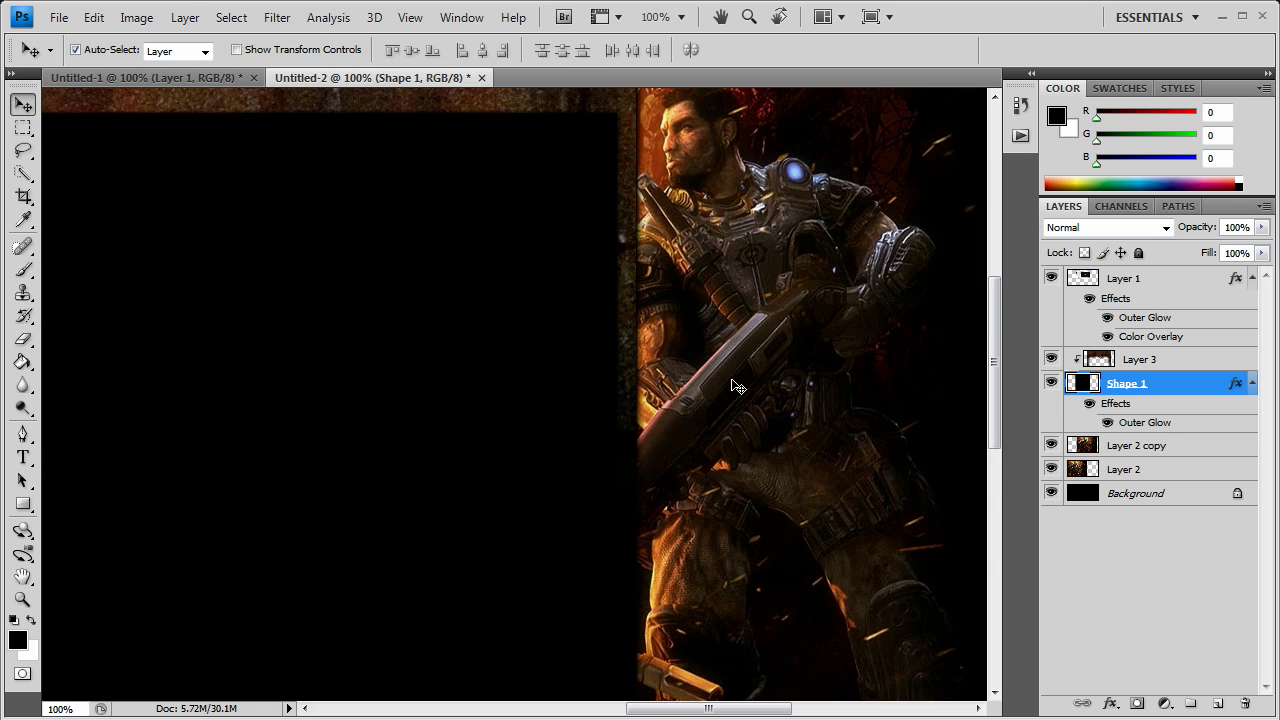
pyautogui.scroll(-1, 720, 385)
pyautogui.moveTo(742, 709); pyautogui.dragTo(552, 709)
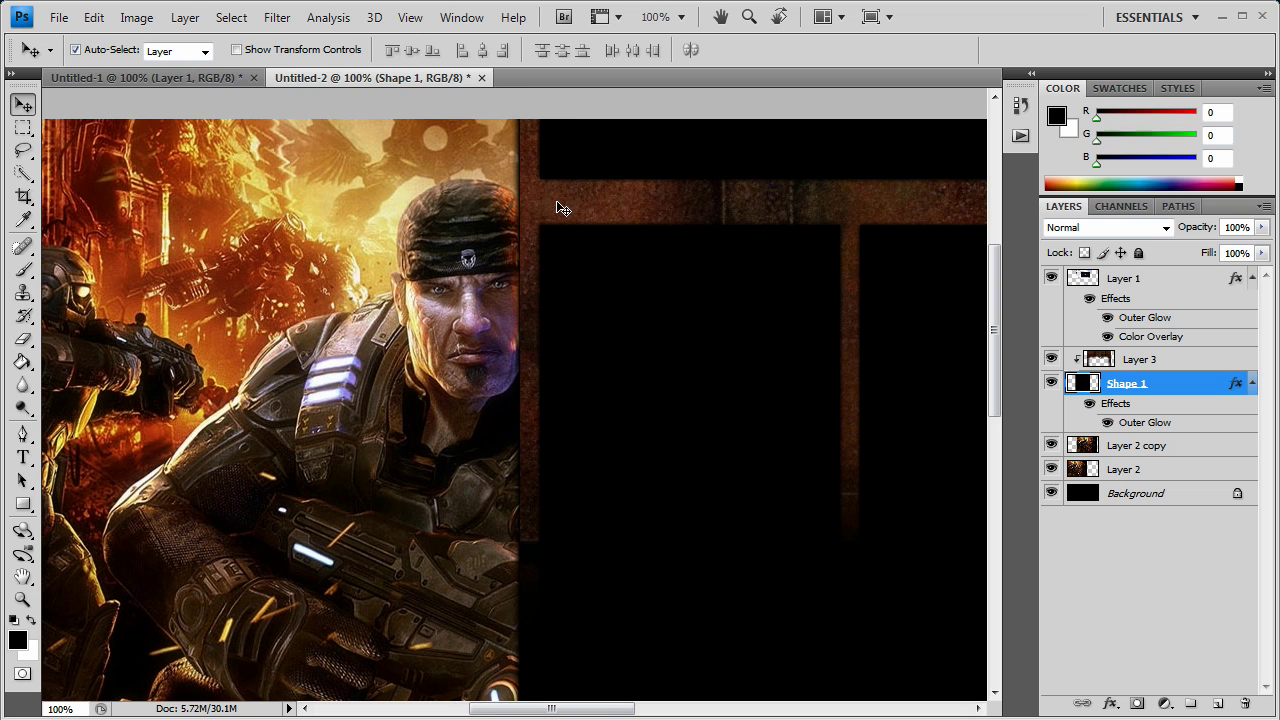
pyautogui.moveTo(595, 709); pyautogui.dragTo(743, 705)
pyautogui.scroll(-6, 786, 592)
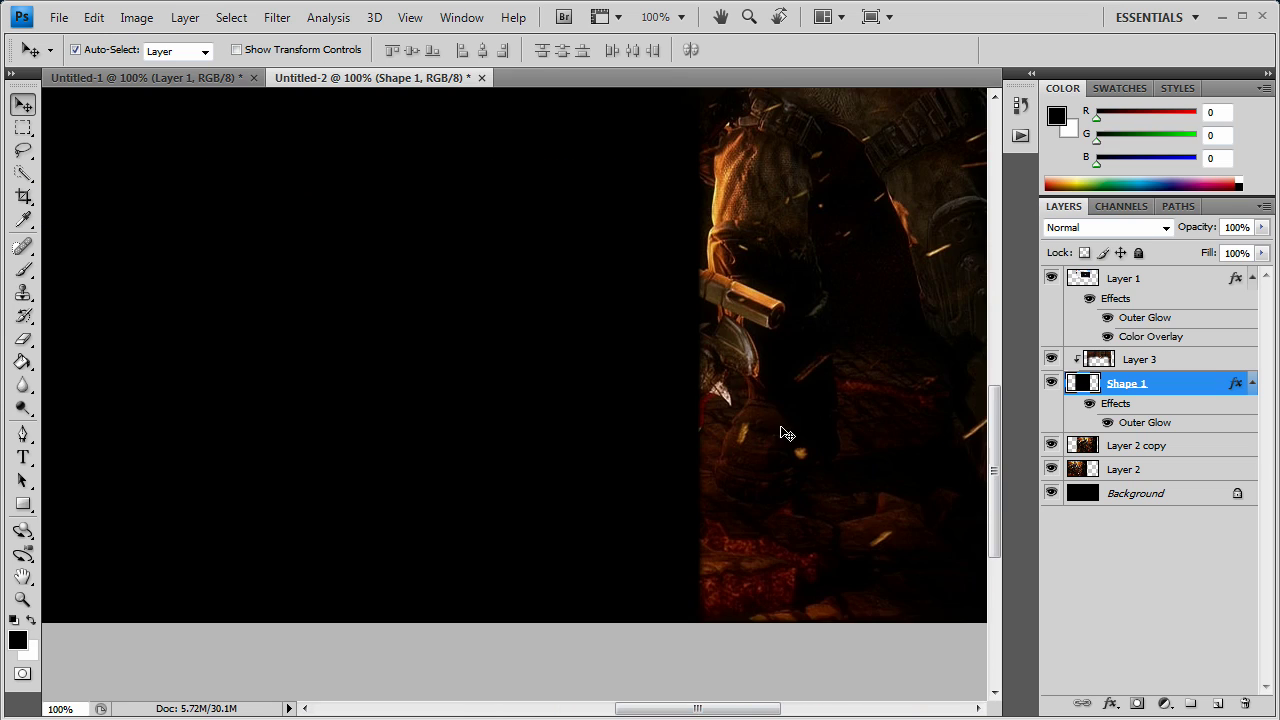
pyautogui.click(842, 337)
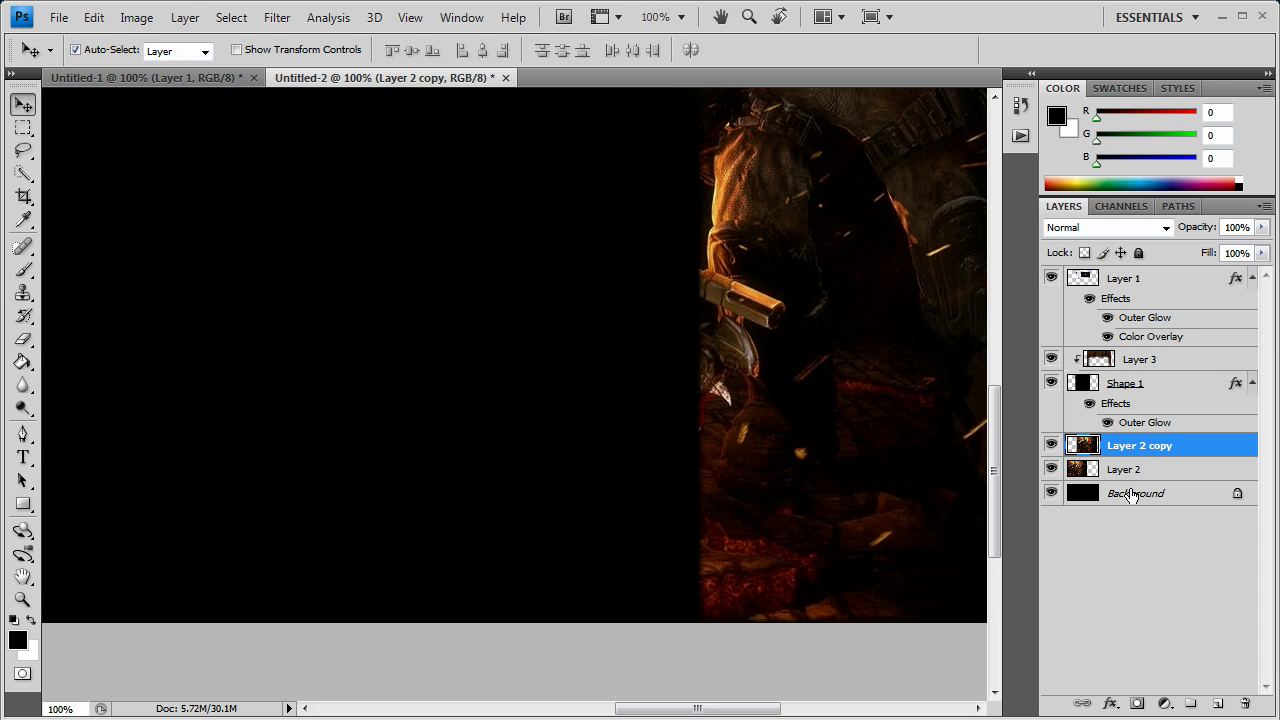
# Add Layer 4 and paint black over the red ground at the bottom with a soft brush
pyautogui.click(1218, 704)
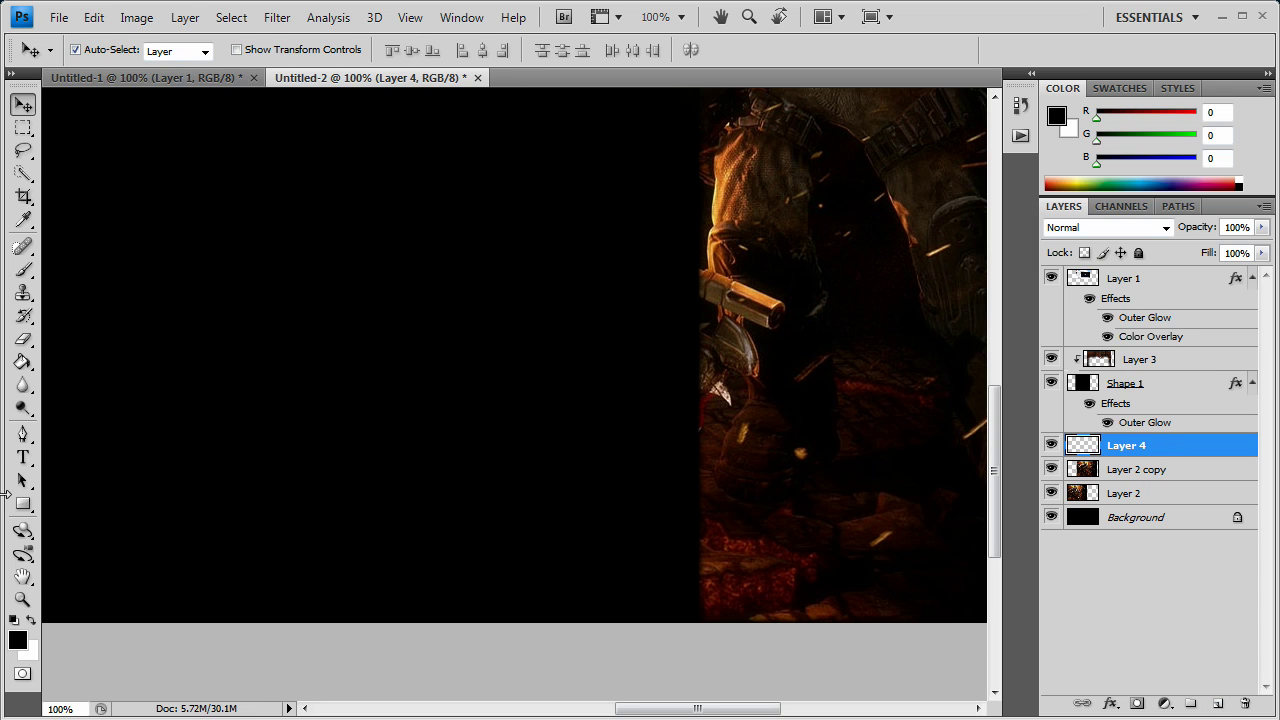
pyautogui.click(23, 270)
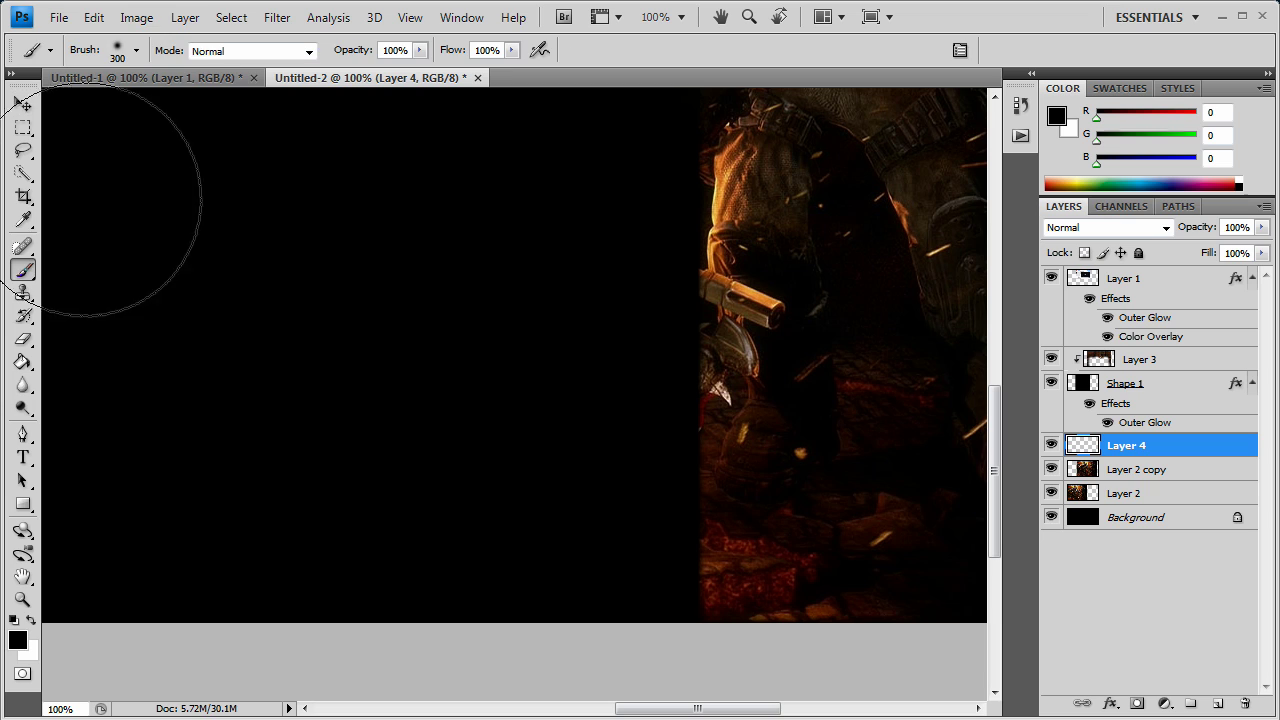
pyautogui.click(120, 52)
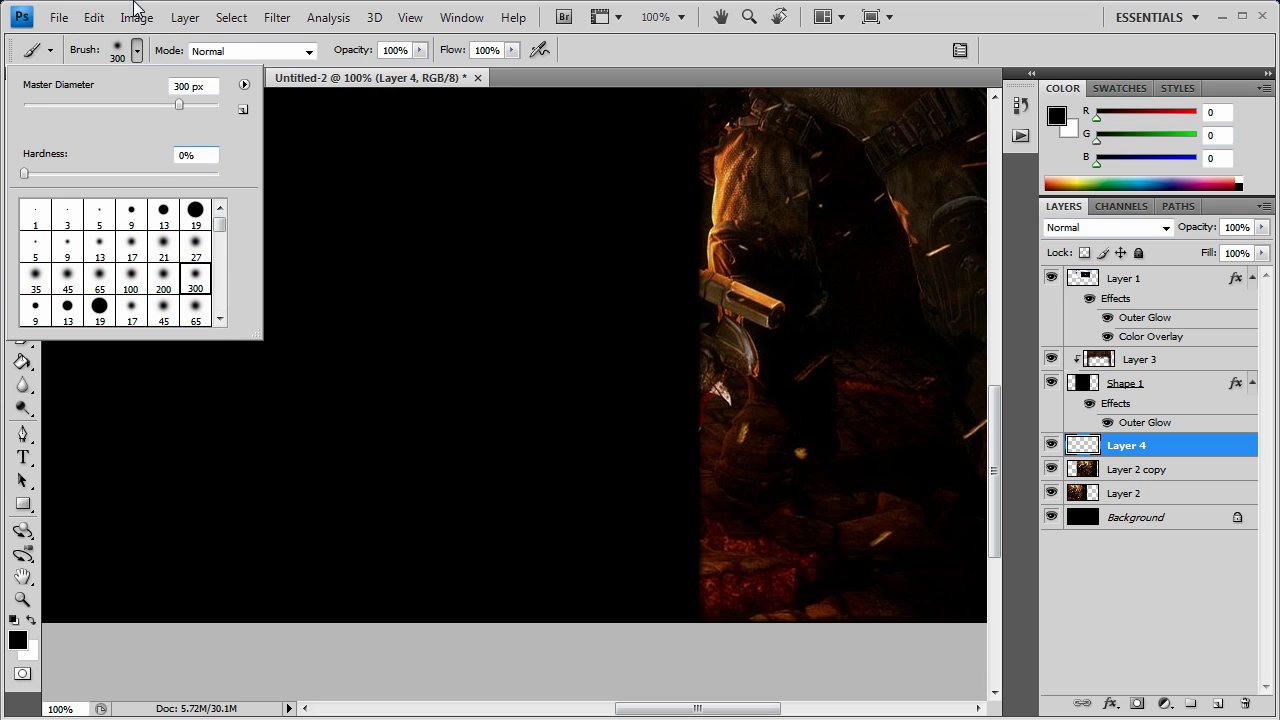
pyautogui.click(140, 8)
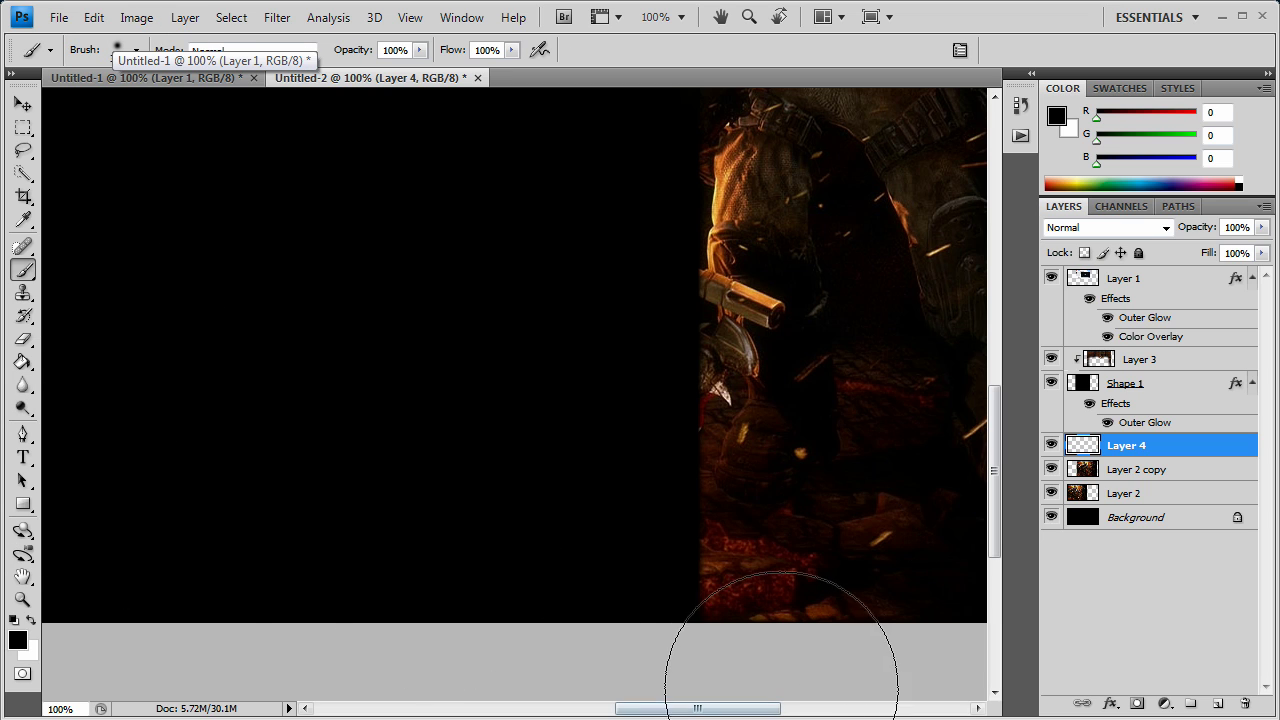
pyautogui.moveTo(728, 708); pyautogui.dragTo(803, 708)
pyautogui.moveTo(500, 655)
pyautogui.mouseDown()
pyautogui.moveTo(286, 632)
pyautogui.moveTo(427, 665)
pyautogui.mouseUp()
pyautogui.moveTo(792, 710); pyautogui.dragTo(535, 710)
# Paint black along the wallpaper's left edge so it fades into darkness
pyautogui.moveTo(545, 600)
pyautogui.mouseDown()
pyautogui.moveTo(238, 620)
pyautogui.moveTo(206, 586)
pyautogui.moveTo(386, 634)
pyautogui.moveTo(157, 400)
pyautogui.moveTo(120, 156)
pyautogui.mouseUp()
pyautogui.scroll(10, 160, 580)
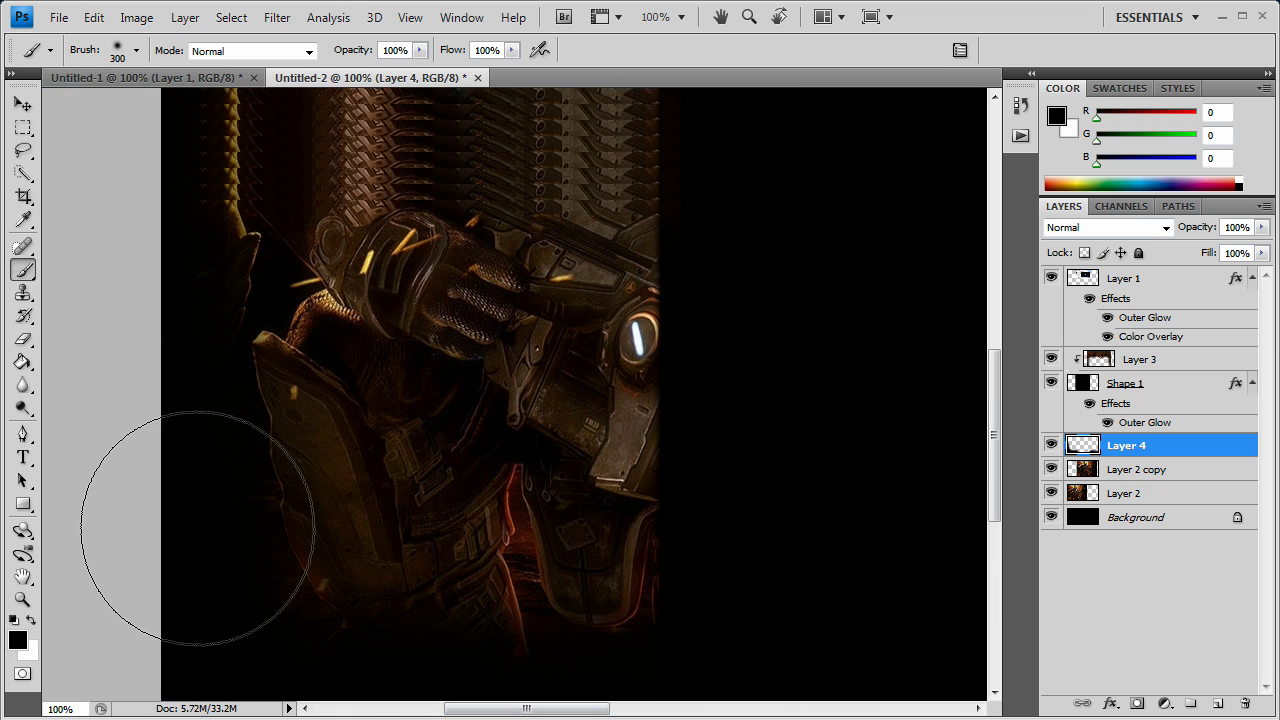
pyautogui.moveTo(150, 590)
pyautogui.mouseDown()
pyautogui.moveTo(116, 155)
pyautogui.moveTo(154, 343)
pyautogui.moveTo(166, 171)
pyautogui.mouseUp()
pyautogui.scroll(4, 180, 300)
pyautogui.scroll(3, 188, 335)
pyautogui.moveTo(163, 400)
pyautogui.mouseDown()
pyautogui.moveTo(157, 129)
pyautogui.moveTo(157, 171)
pyautogui.mouseUp()
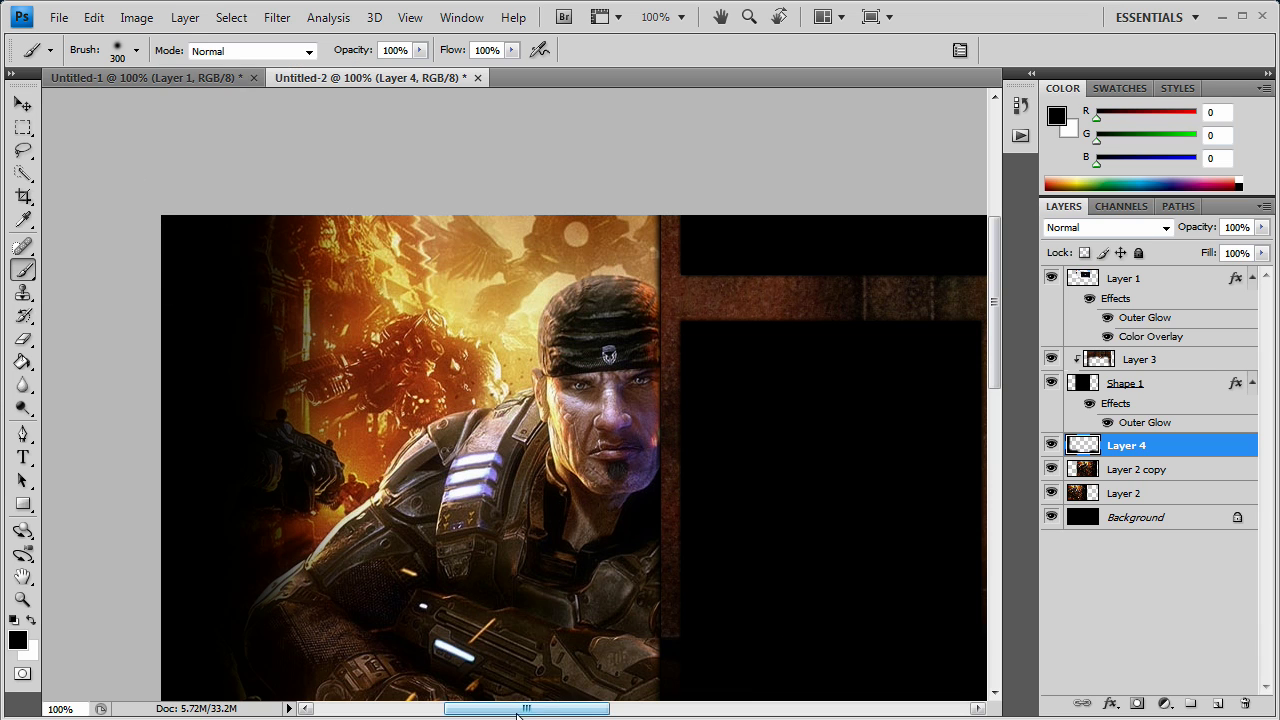
pyautogui.moveTo(533, 708)
pyautogui.mouseDown()
pyautogui.moveTo(843, 706)
pyautogui.moveTo(791, 706)
pyautogui.mouseUp()
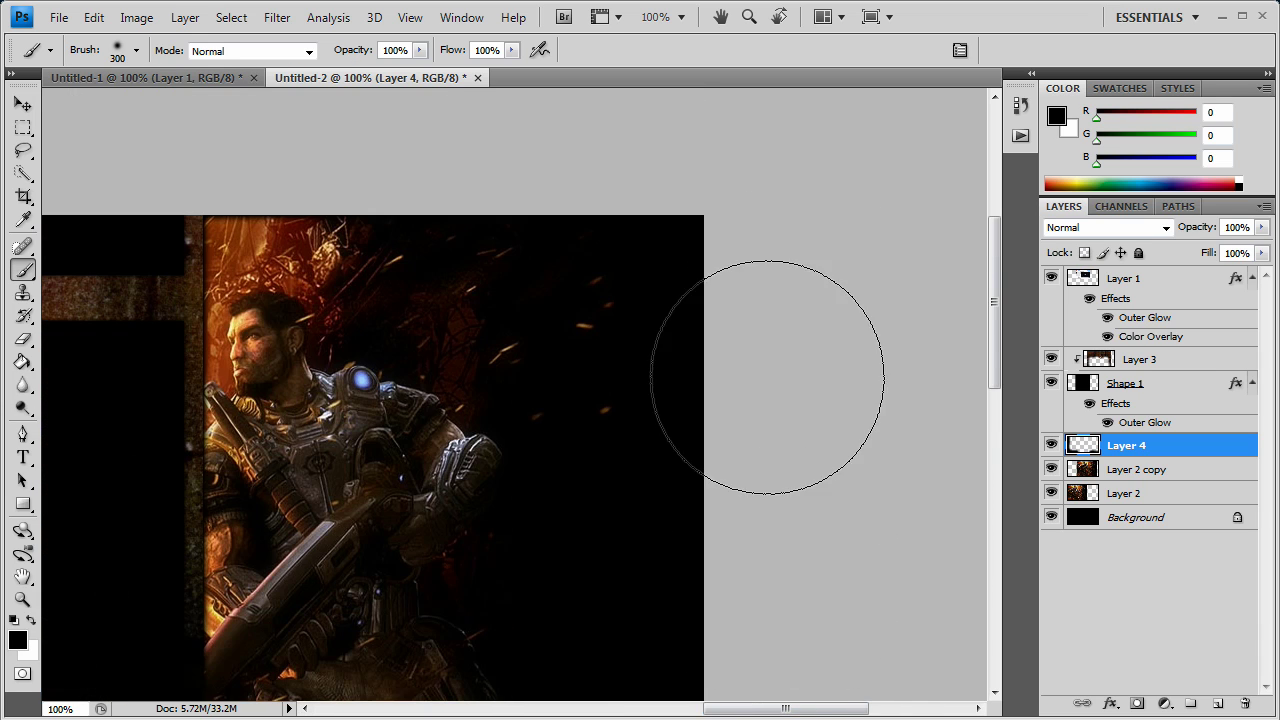
pyautogui.scroll(-5, 760, 549)
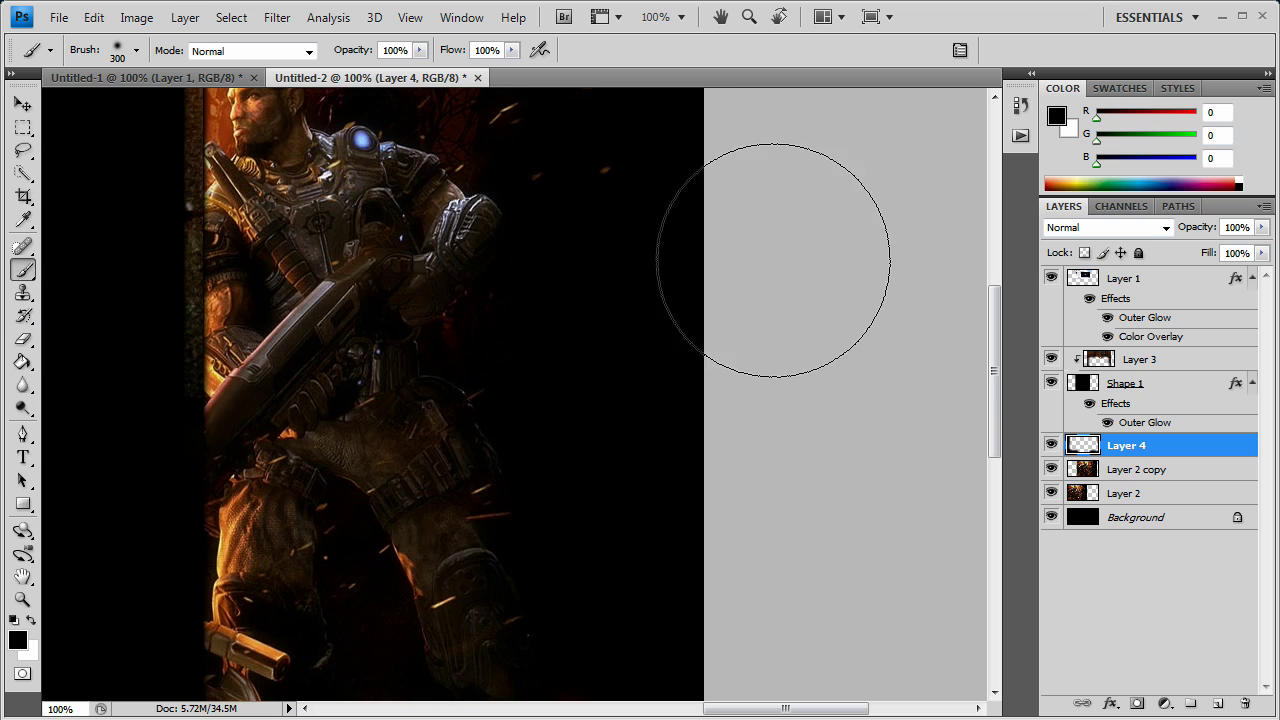
pyautogui.scroll(-8, 750, 472)
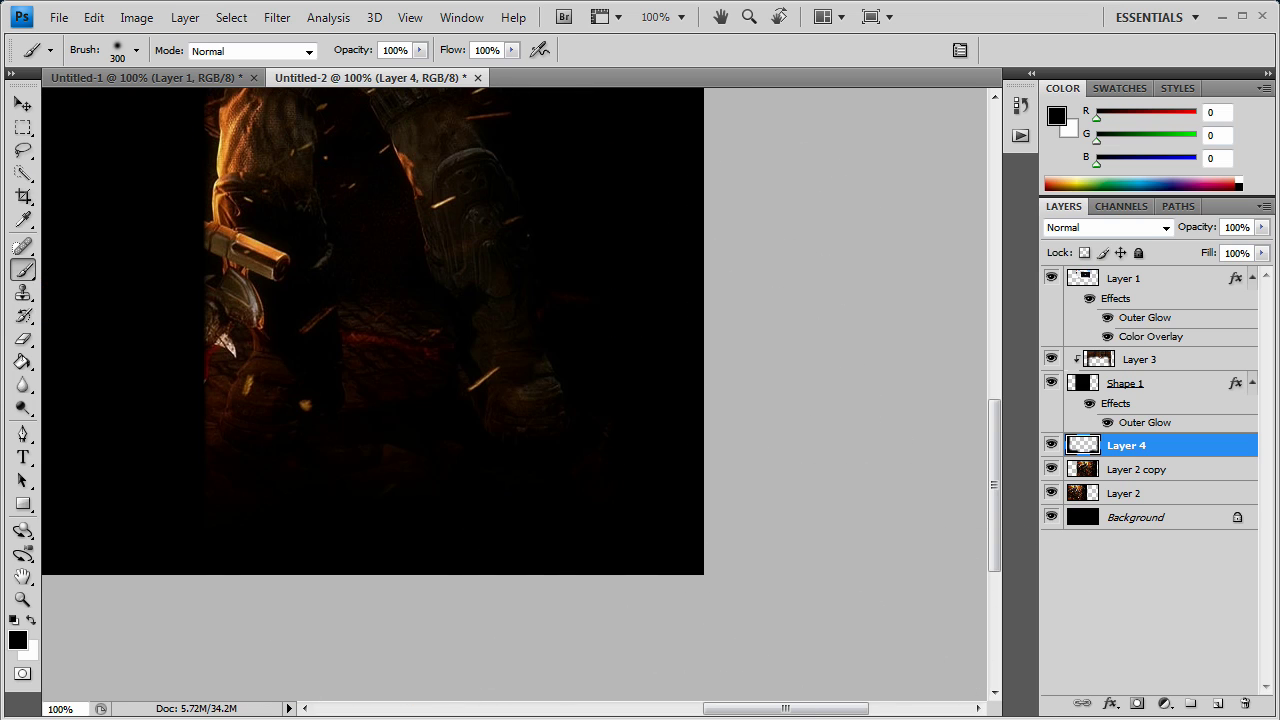
pyautogui.moveTo(767, 709); pyautogui.dragTo(608, 709)
pyautogui.scroll(5, 537, 543)
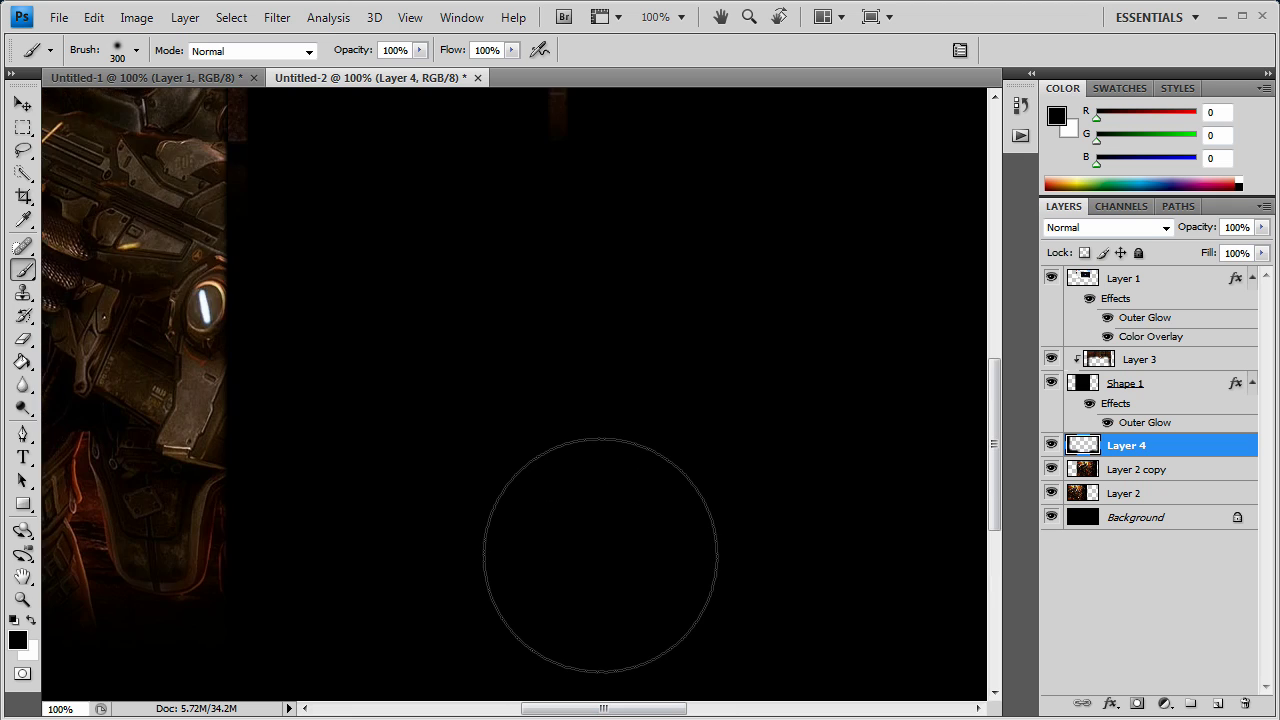
pyautogui.scroll(2, 590, 550)
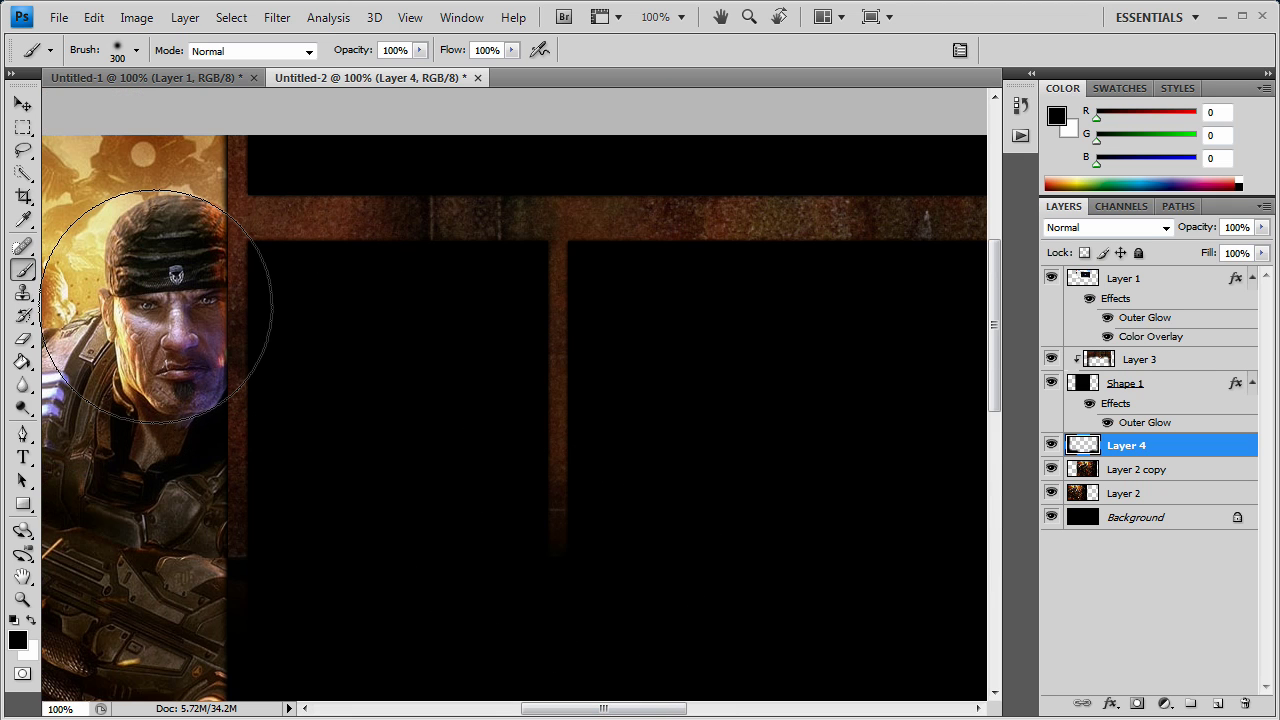
# Add Layer 5 above Layer 3 and set up a white Line Tool in Fill pixels mode
pyautogui.click(23, 104)
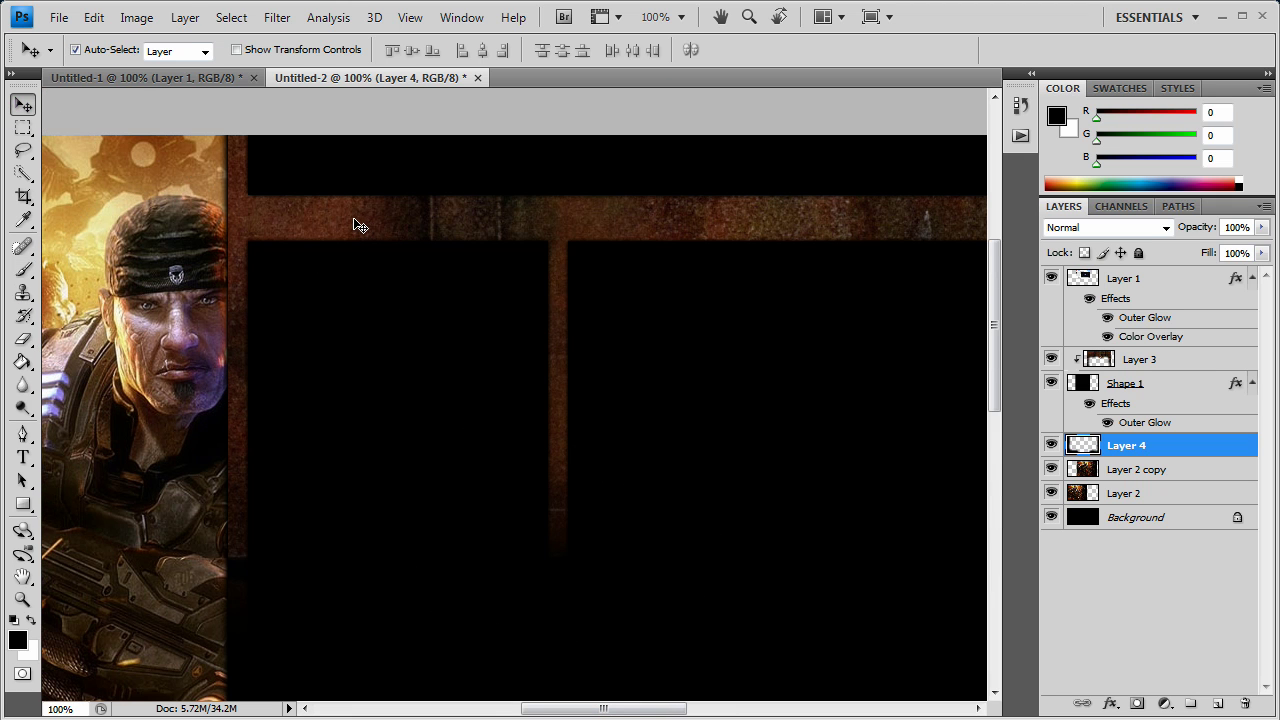
pyautogui.click(302, 220)
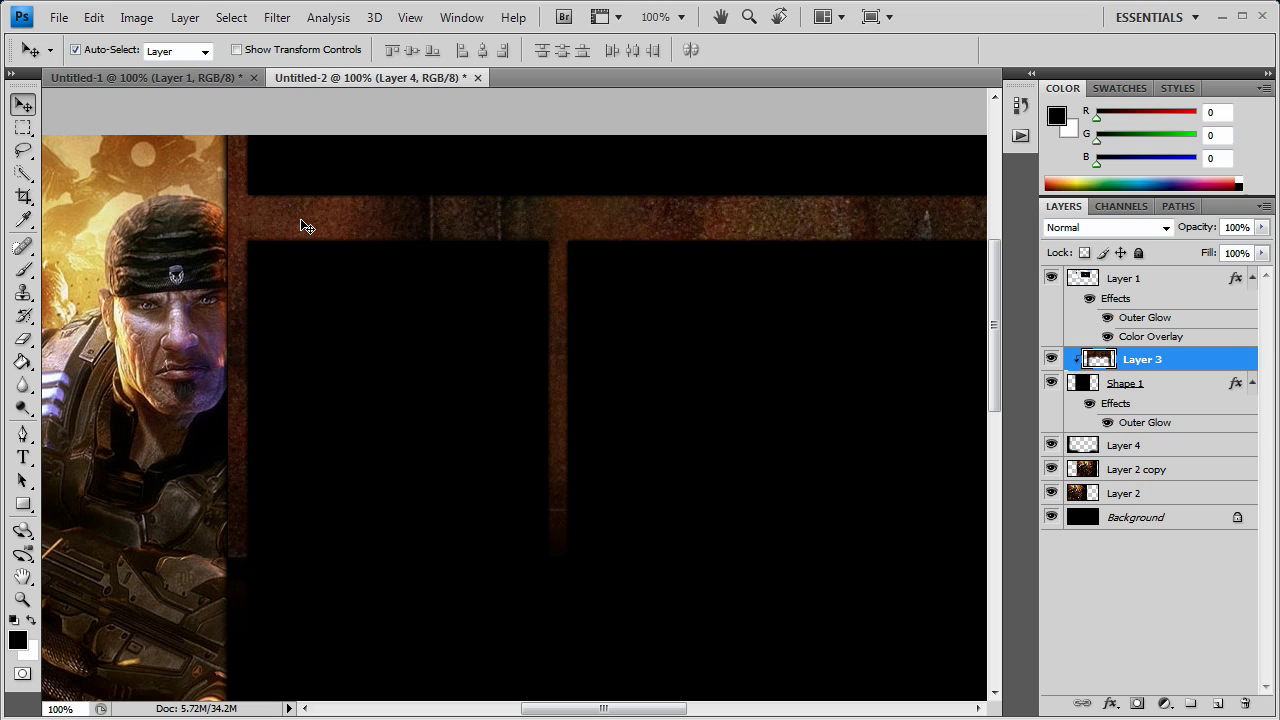
pyautogui.click(1217, 704)
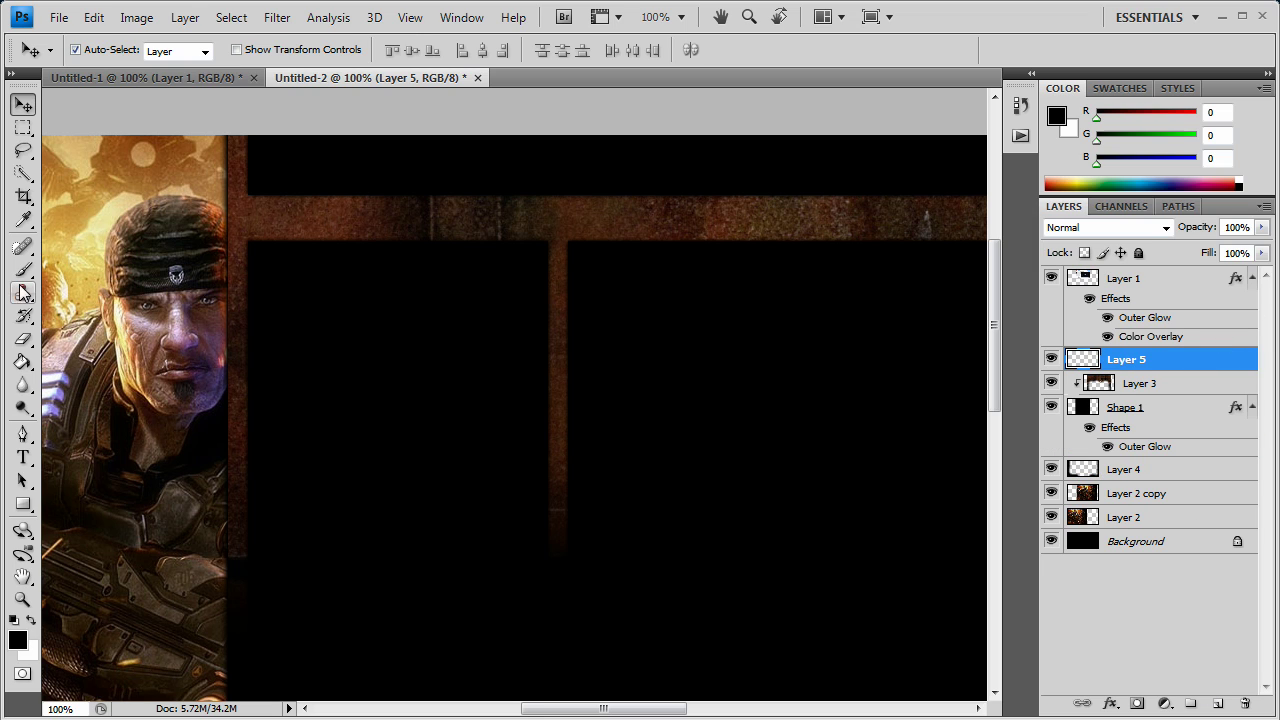
pyautogui.moveTo(25, 508); pyautogui.dragTo(88, 580)
pyautogui.click(31, 622)
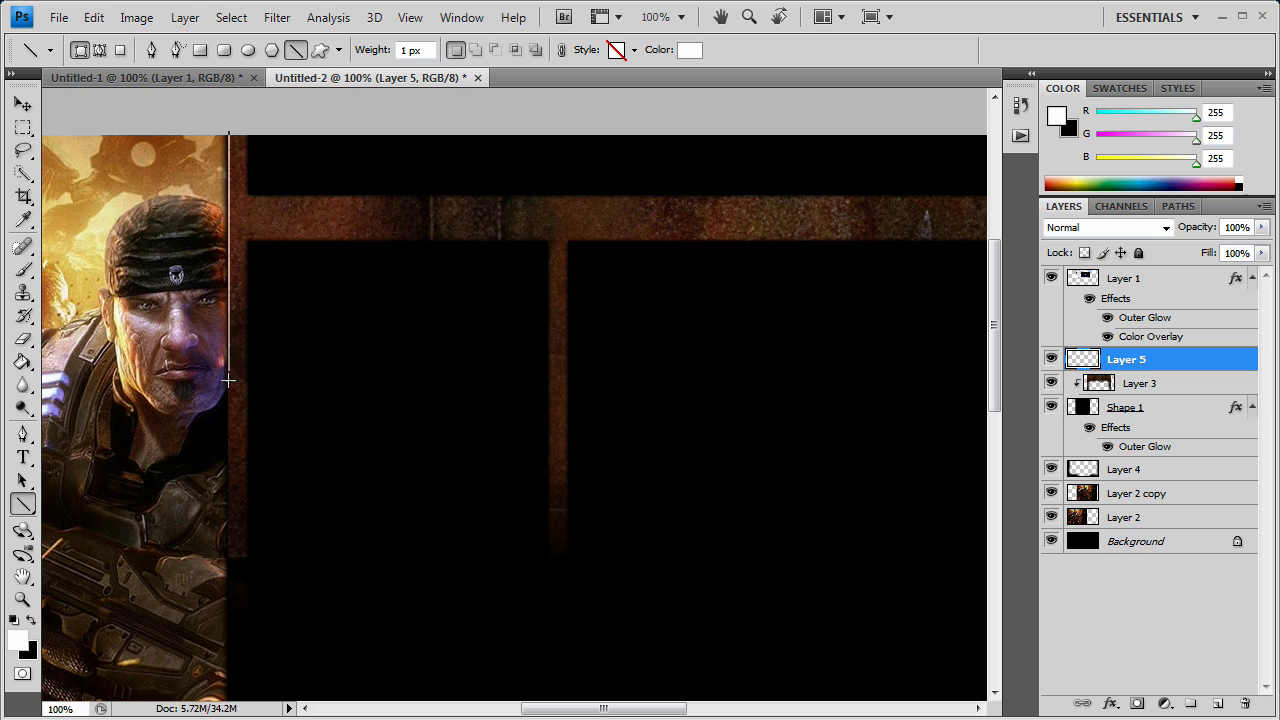
pyautogui.moveTo(232, 641); pyautogui.dragTo(234, 645)
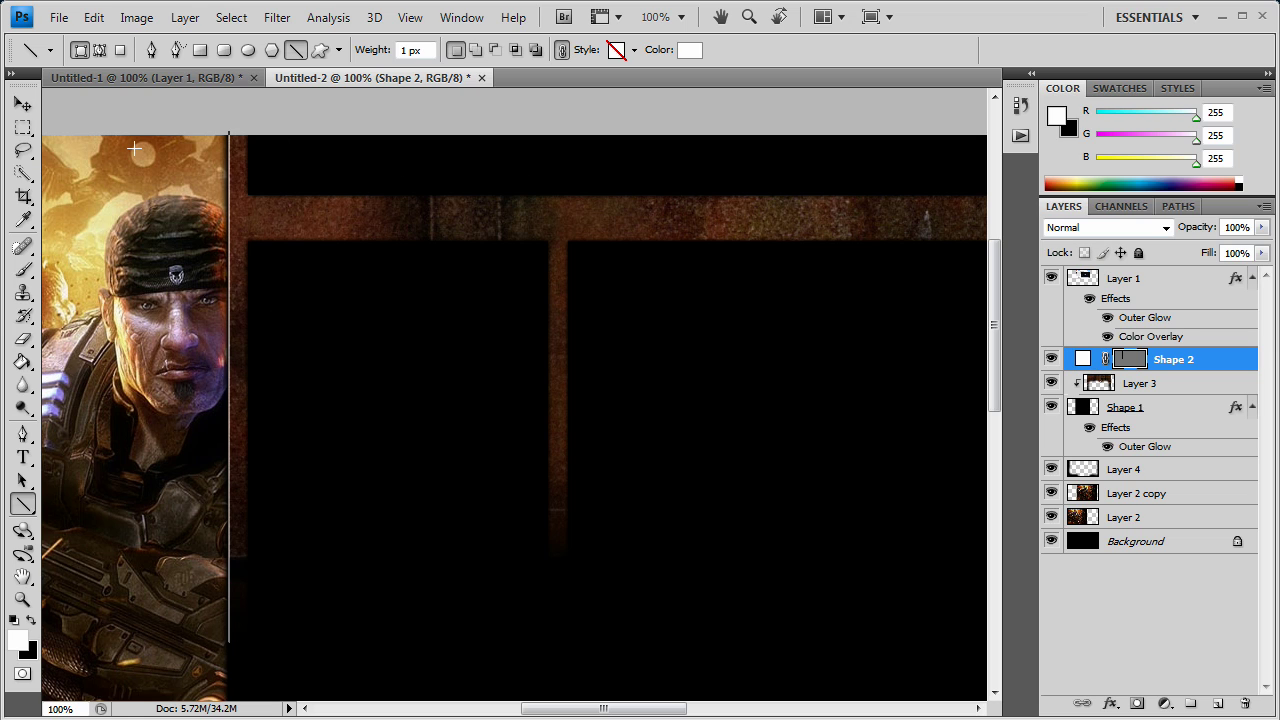
pyautogui.hotkey('ctrl', 'z')
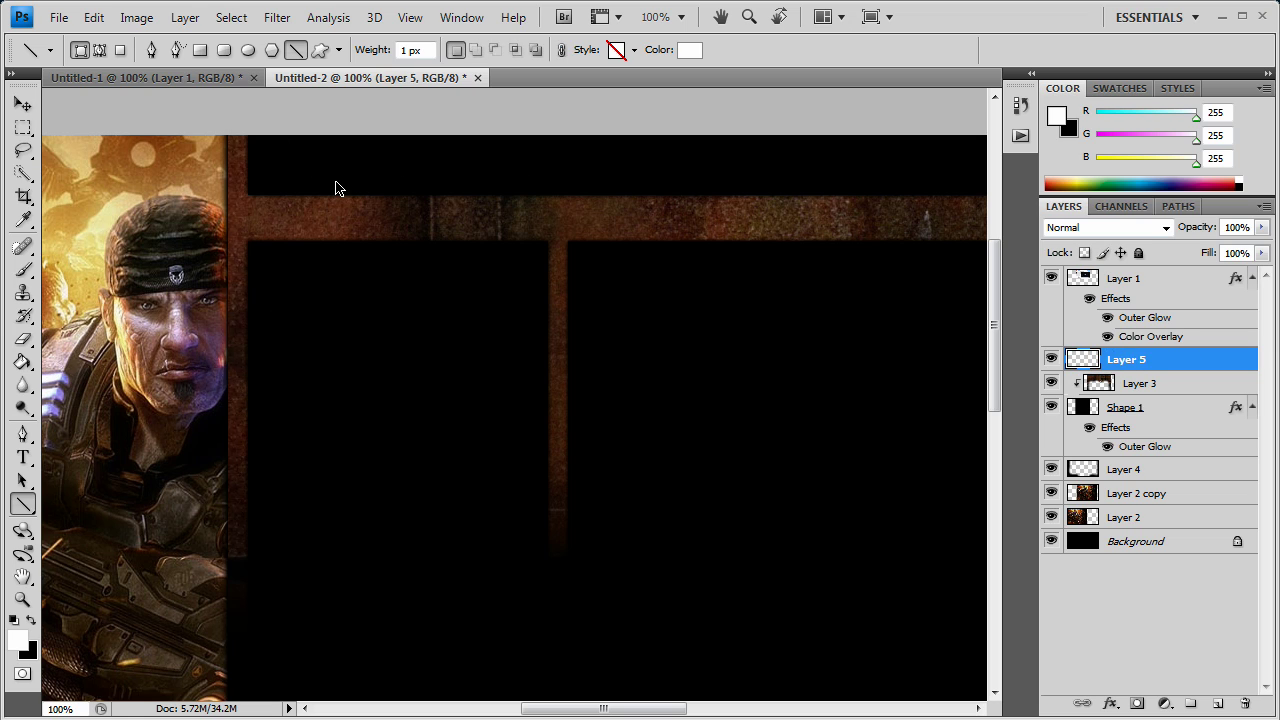
pyautogui.click(121, 52)
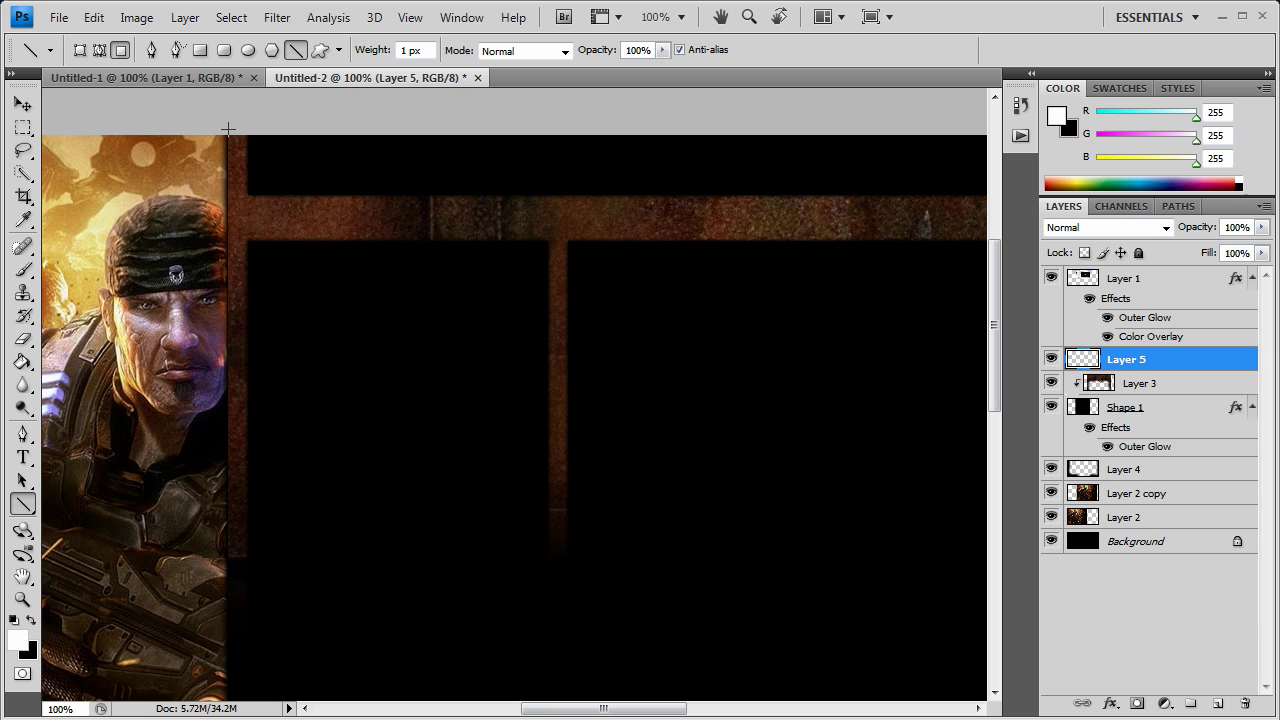
# Draw two thin white vertical divider lines along the character panel edges
pyautogui.moveTo(229, 131); pyautogui.dragTo(230, 455)
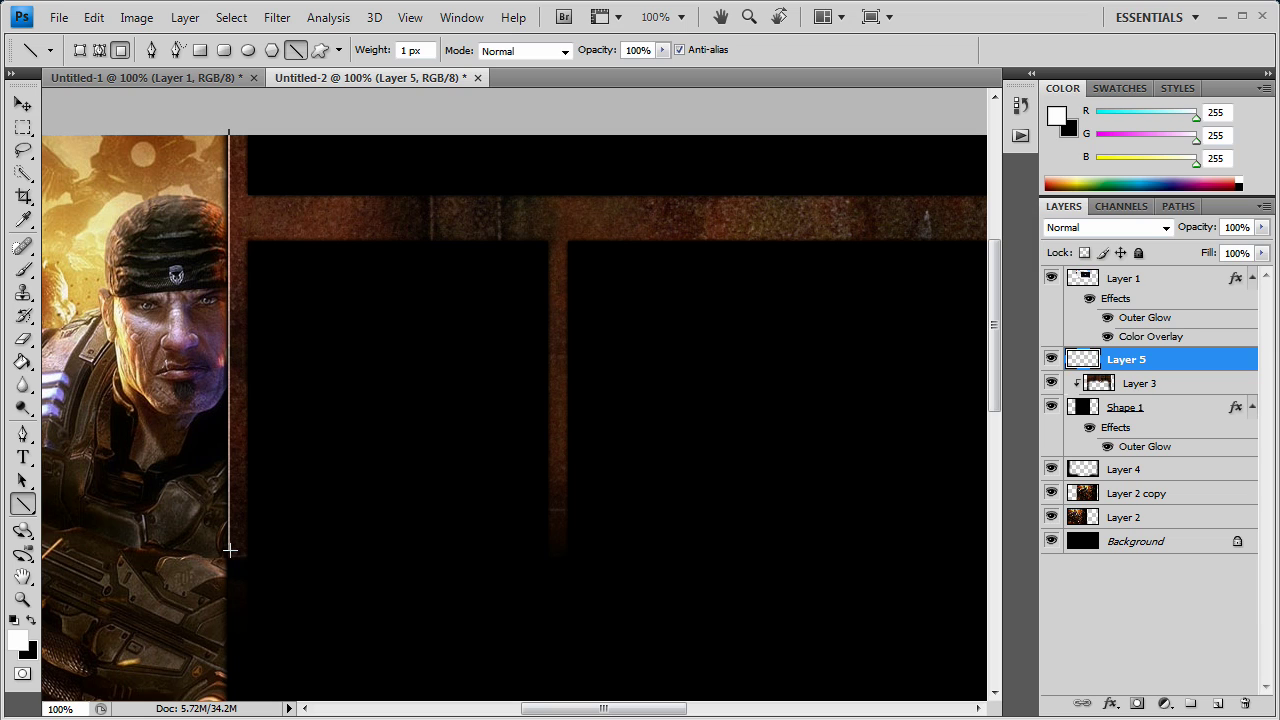
pyautogui.moveTo(230, 549)
pyautogui.mouseDown()
pyautogui.moveTo(198, 566)
pyautogui.moveTo(337, 571)
pyautogui.moveTo(236, 558)
pyautogui.moveTo(188, 524)
pyautogui.mouseUp()
pyautogui.moveTo(170, 570); pyautogui.dragTo(245, 283)
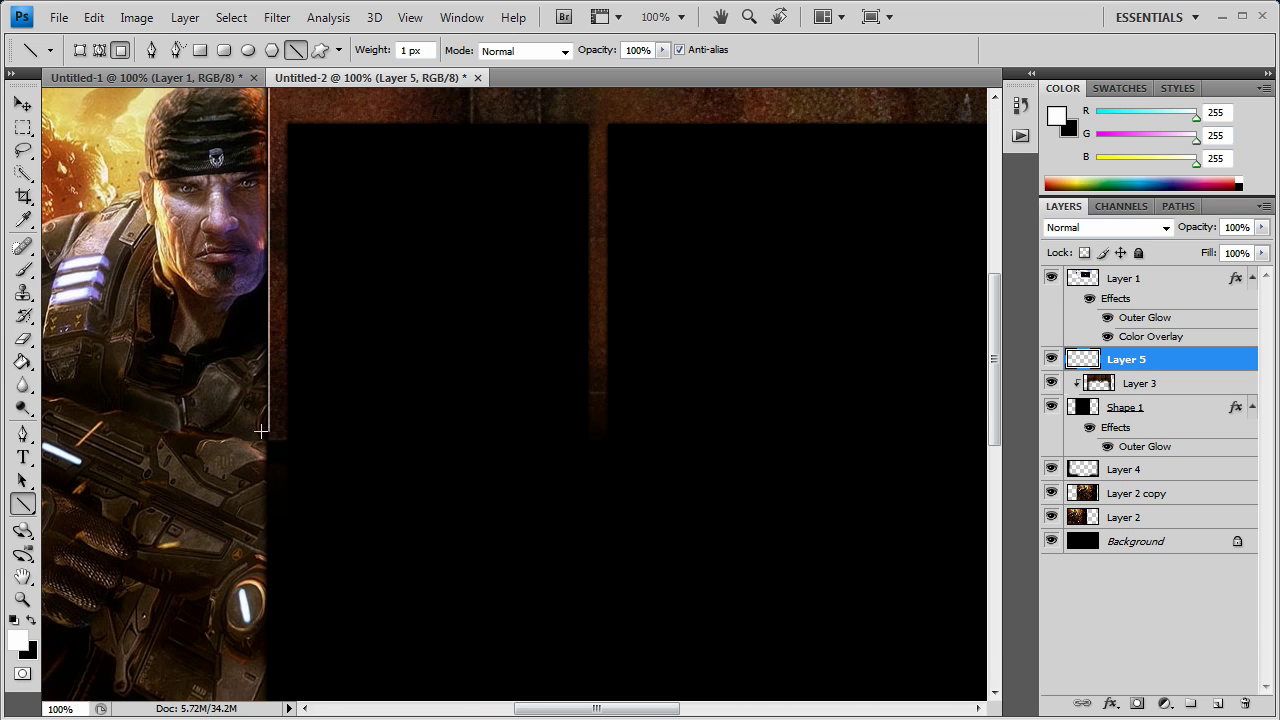
pyautogui.moveTo(260, 437); pyautogui.dragTo(262, 440)
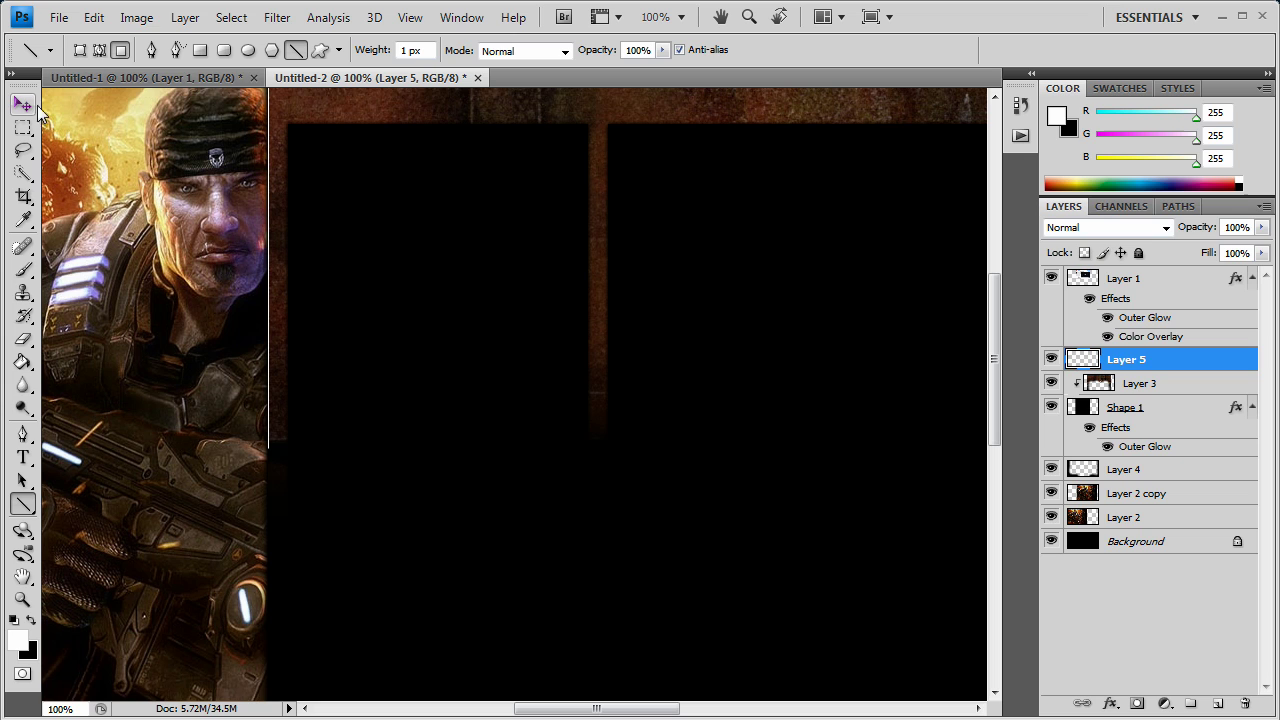
pyautogui.moveTo(557, 708); pyautogui.dragTo(663, 708)
pyautogui.scroll(2, 734, 490)
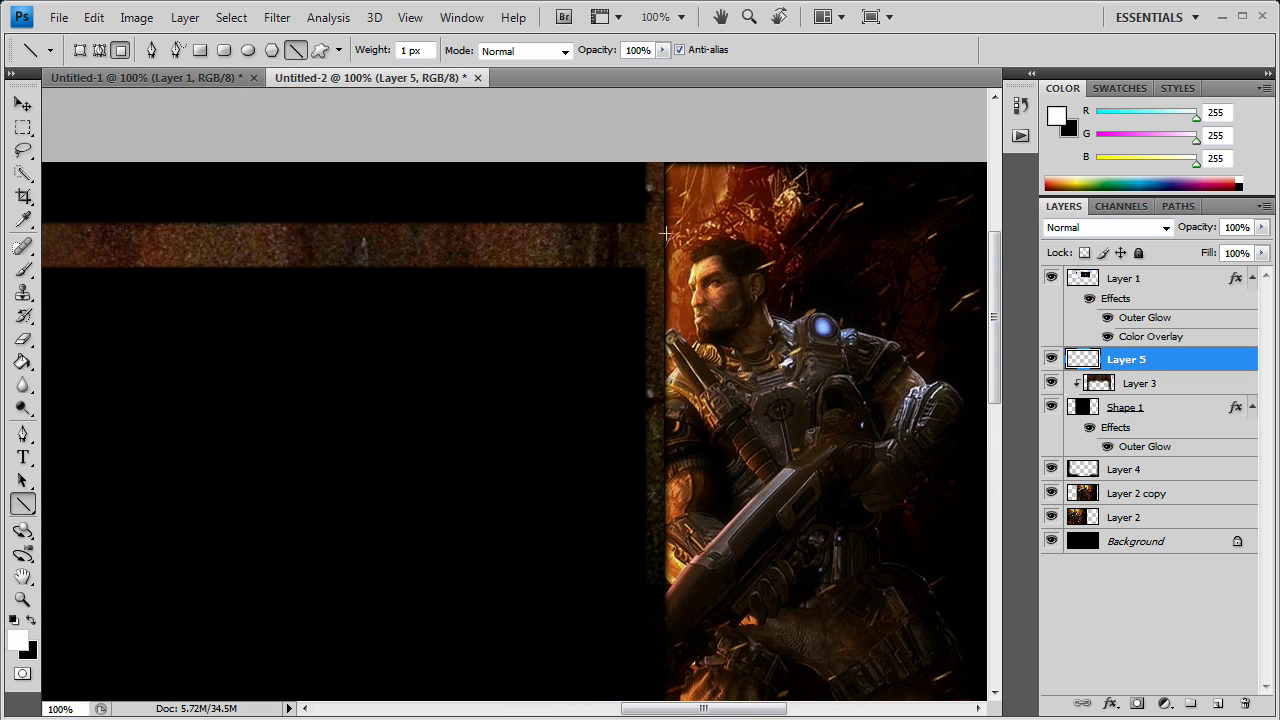
pyautogui.moveTo(663, 161); pyautogui.dragTo(680, 543)
pyautogui.moveTo(686, 632); pyautogui.dragTo(686, 632)
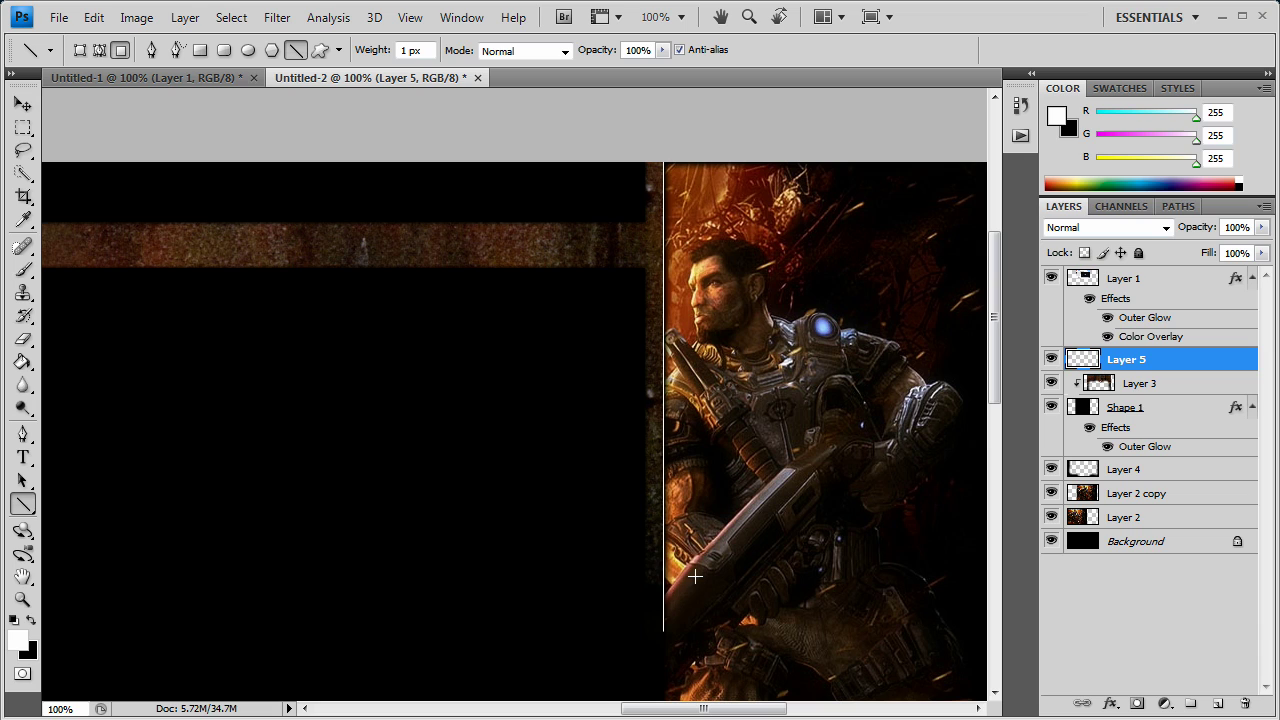
pyautogui.click(23, 104)
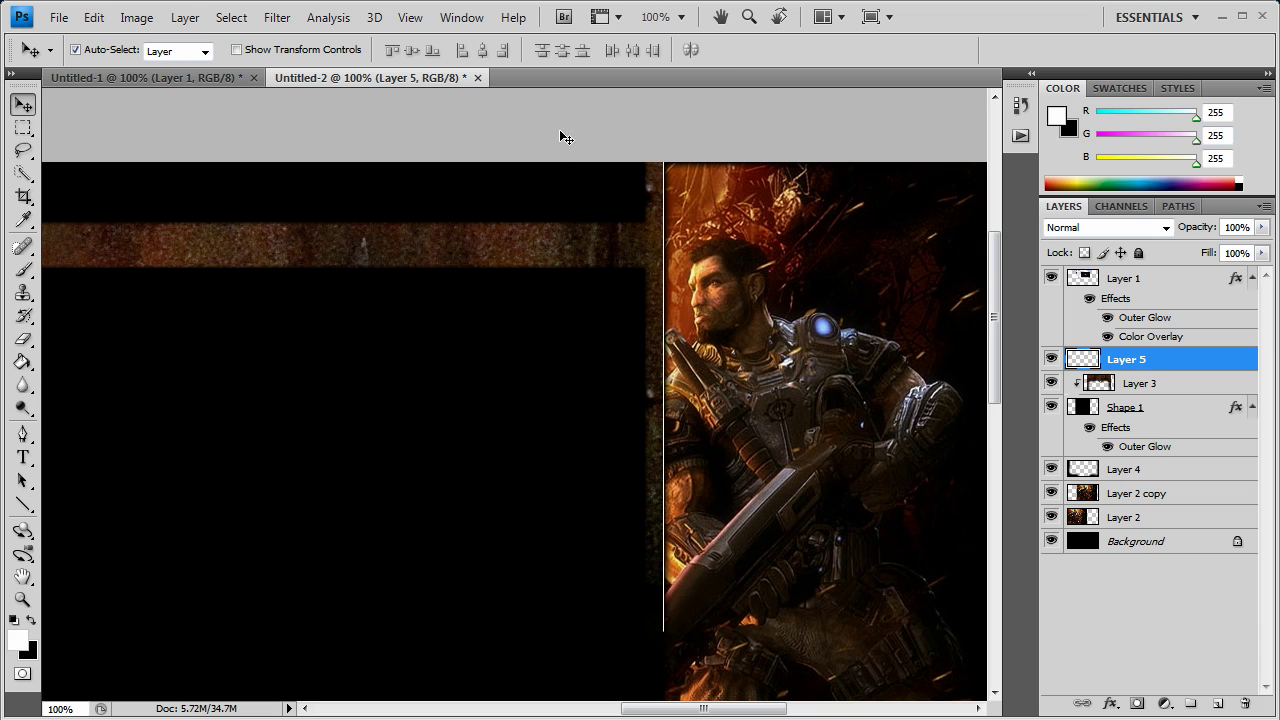
# Set Layer 5 to Soft Light, briefly try Vivid Light, then return to Soft Light
pyautogui.click(1118, 228)
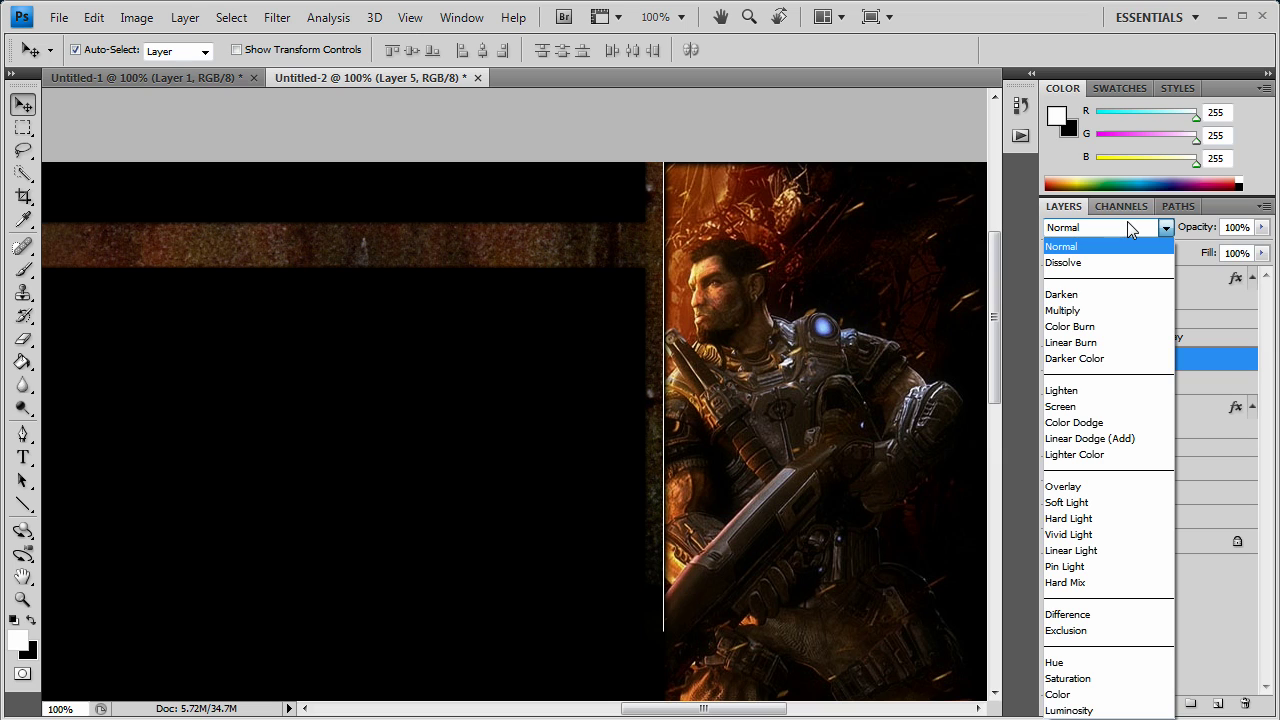
pyautogui.click(1081, 503)
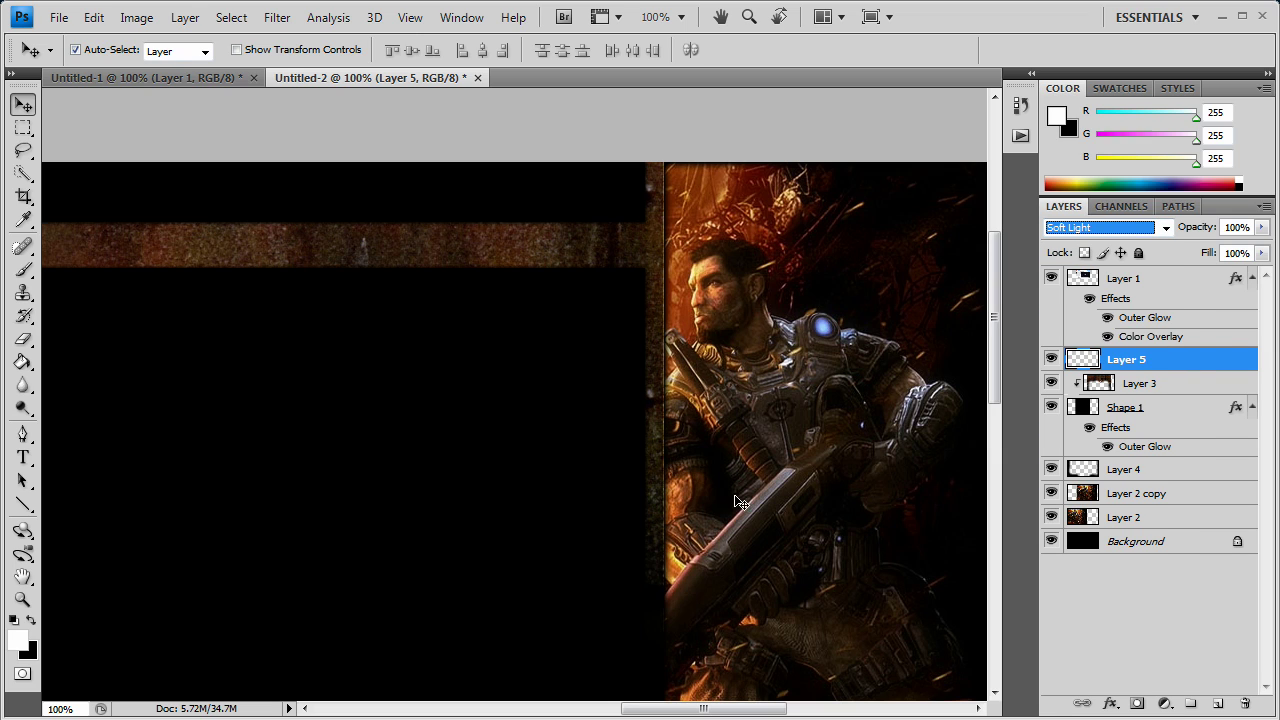
pyautogui.moveTo(760, 706); pyautogui.dragTo(662, 687)
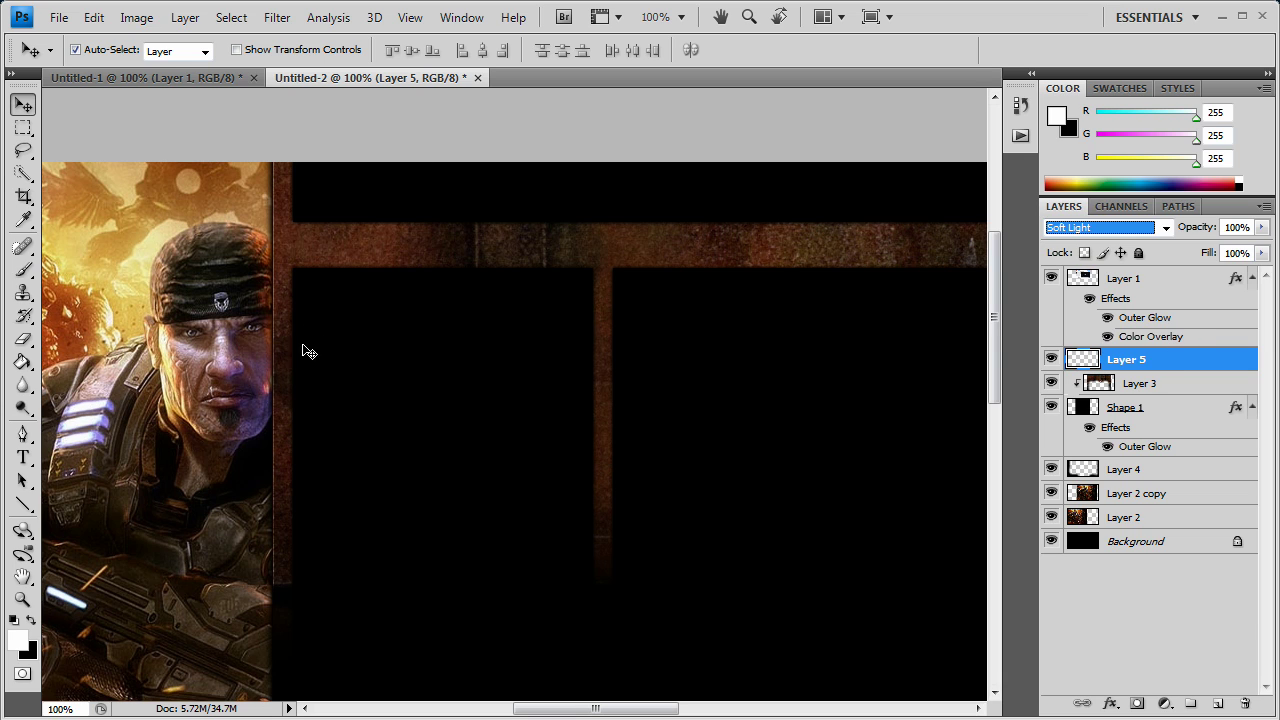
pyautogui.press('Down')
pyautogui.press('Down')
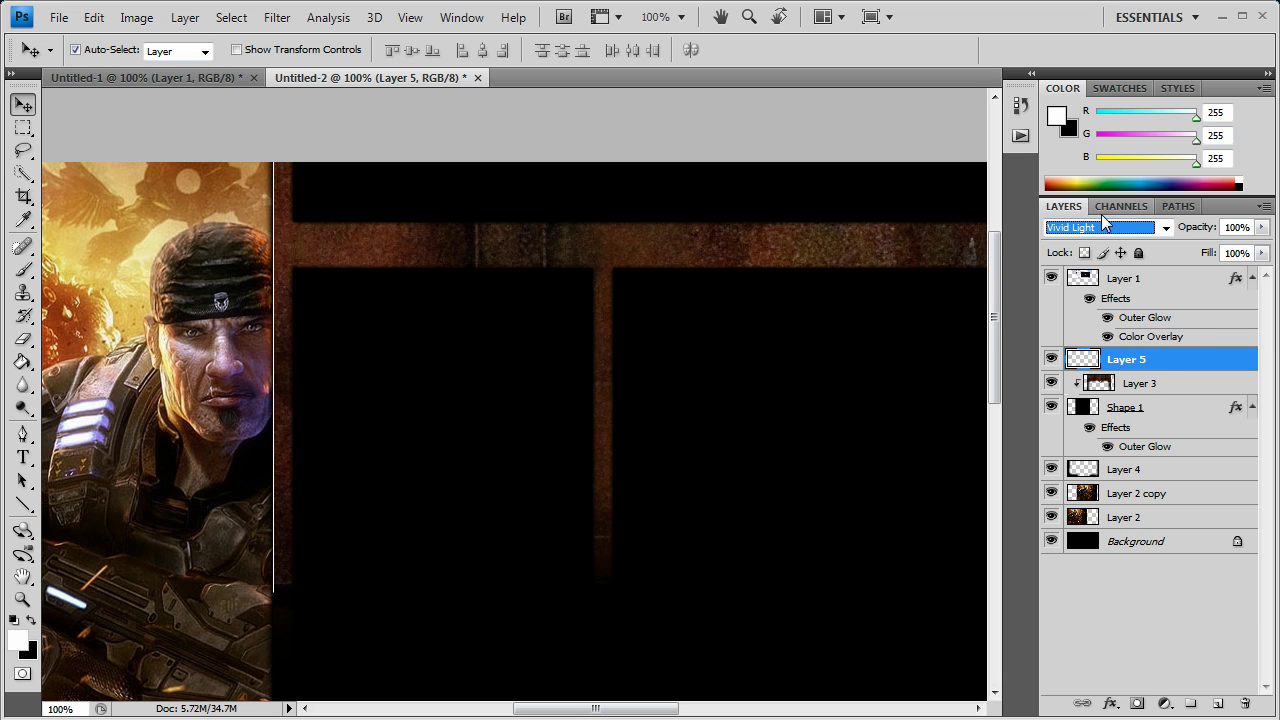
pyautogui.click(1100, 228)
pyautogui.click(1078, 502)
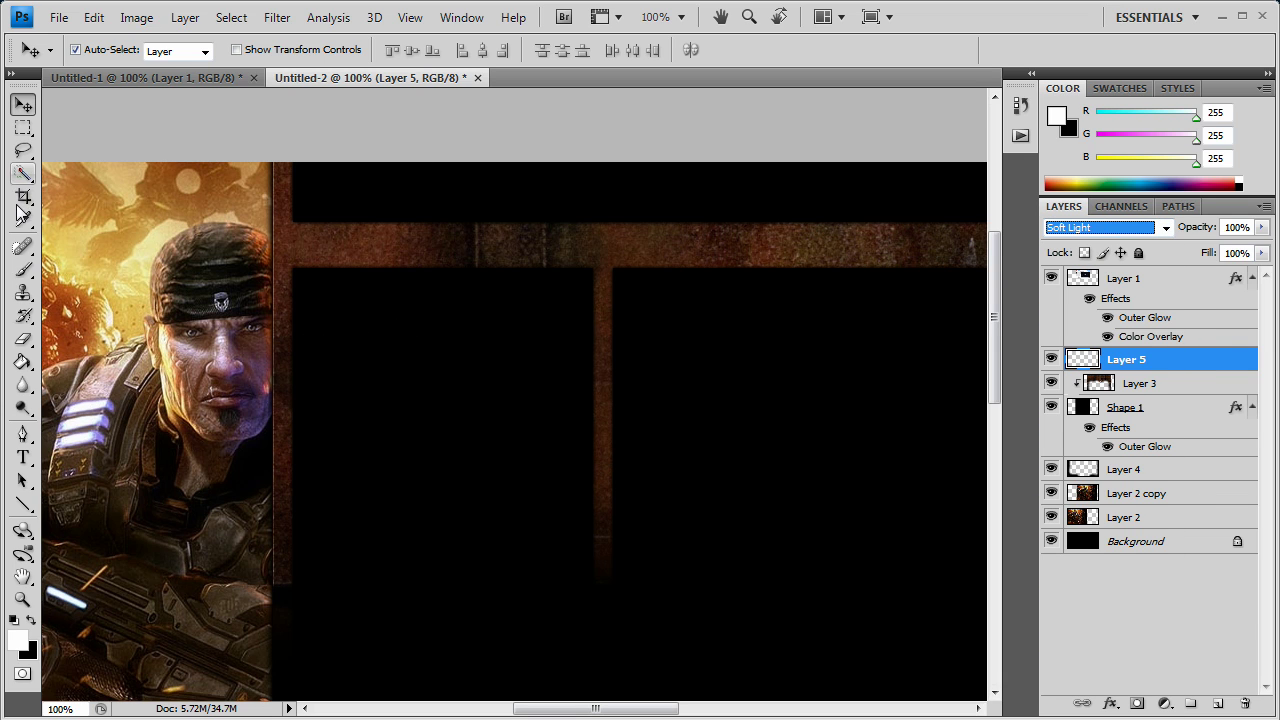